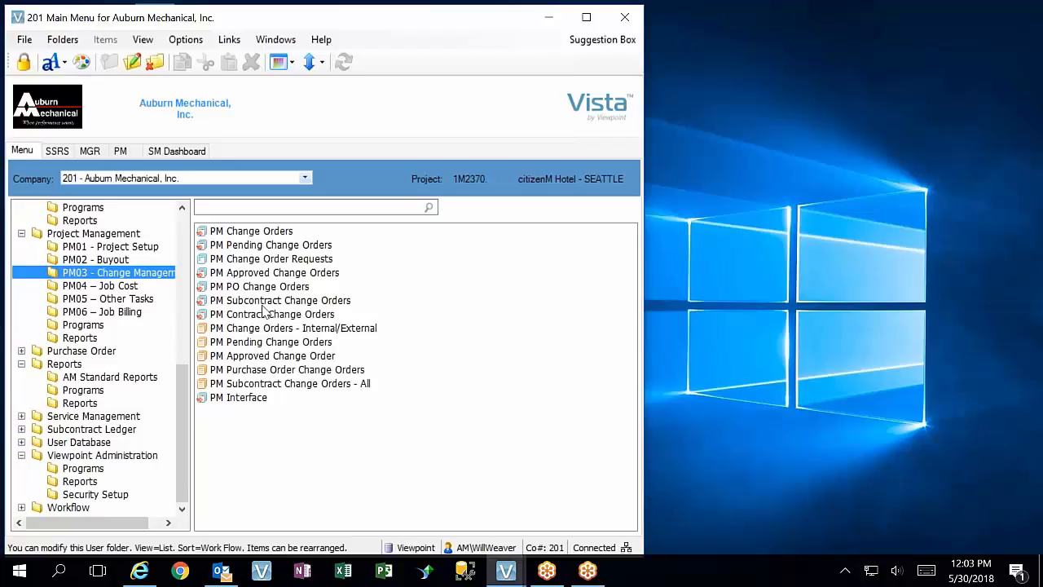
# Open the PM PO Change Orders form and start change order 1 for the approved FEI - Seattle purchase order.
pyautogui.click(261, 303)
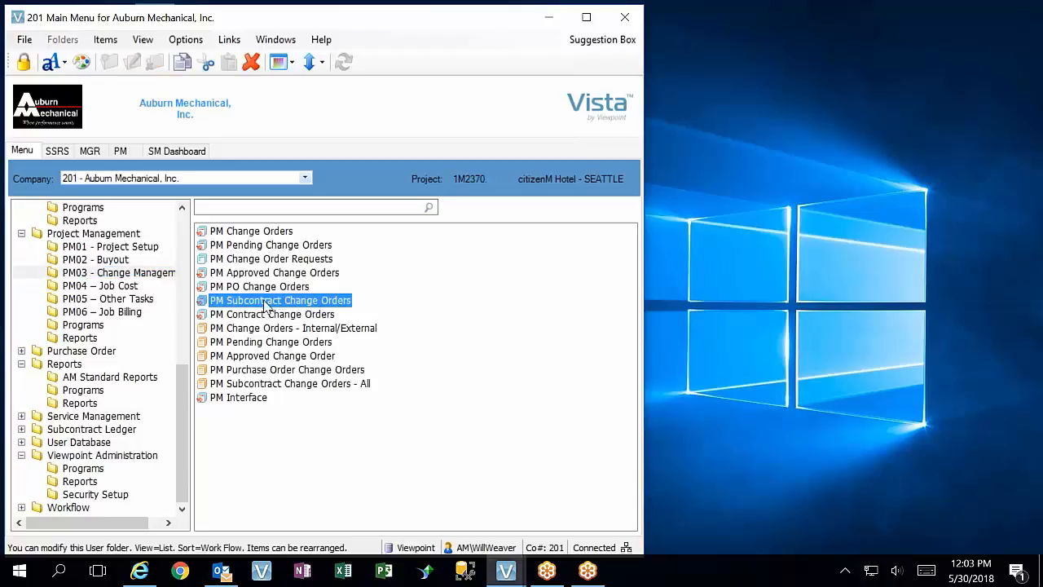
pyautogui.click(277, 287)
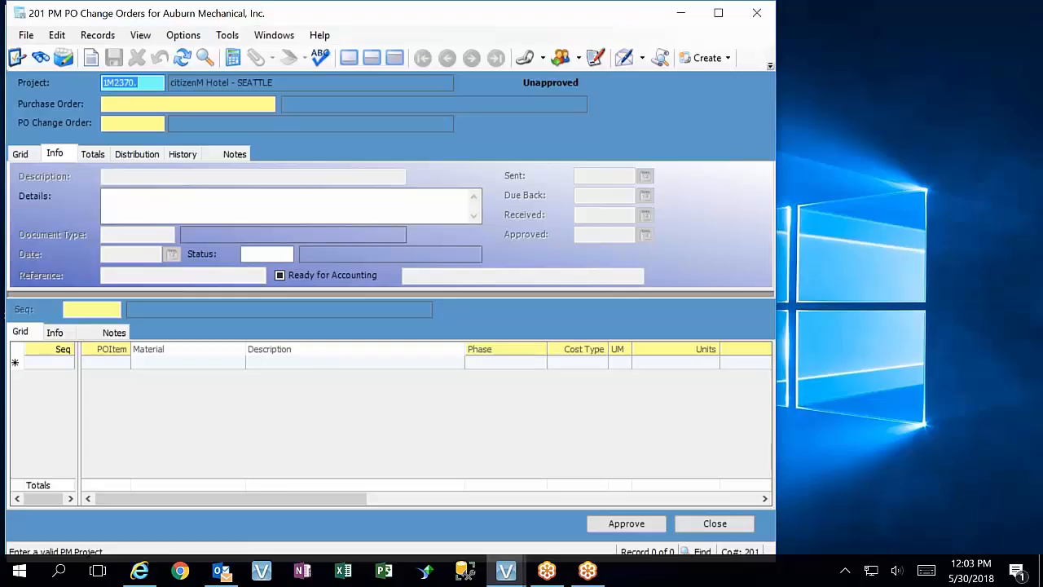
pyautogui.click(188, 104)
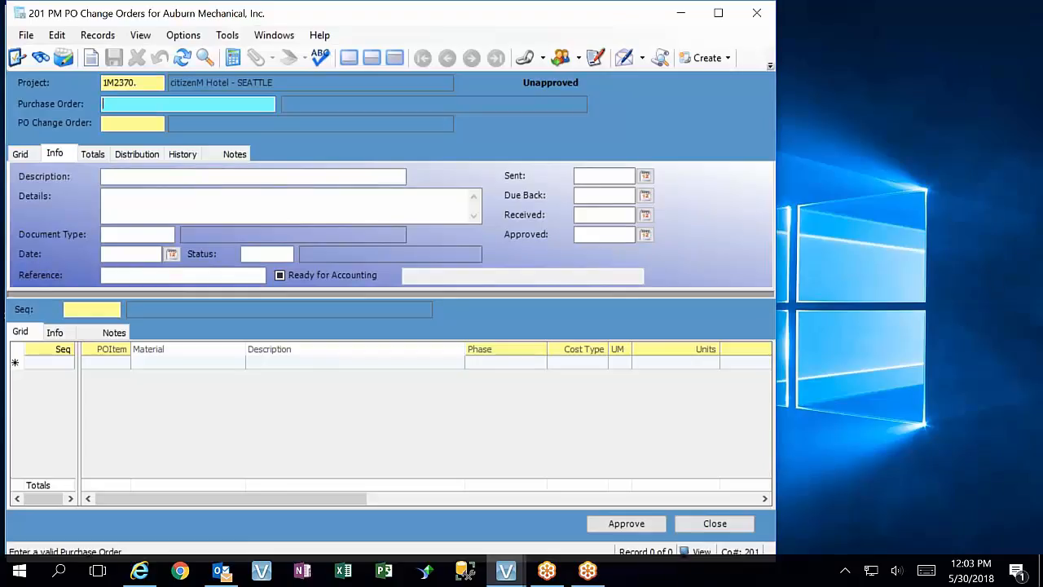
pyautogui.press('F4')
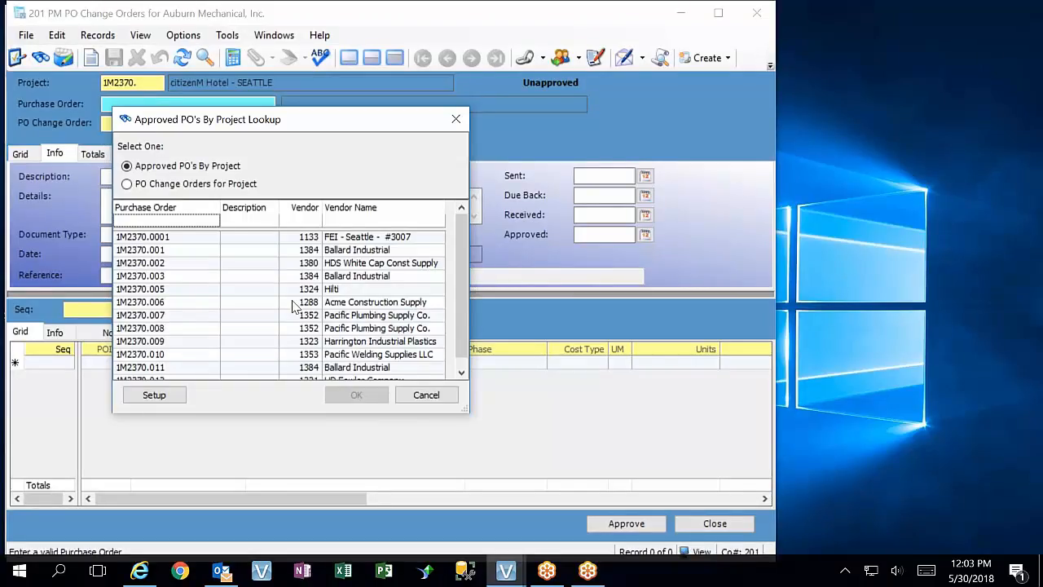
pyautogui.click(151, 238)
pyautogui.click(350, 398)
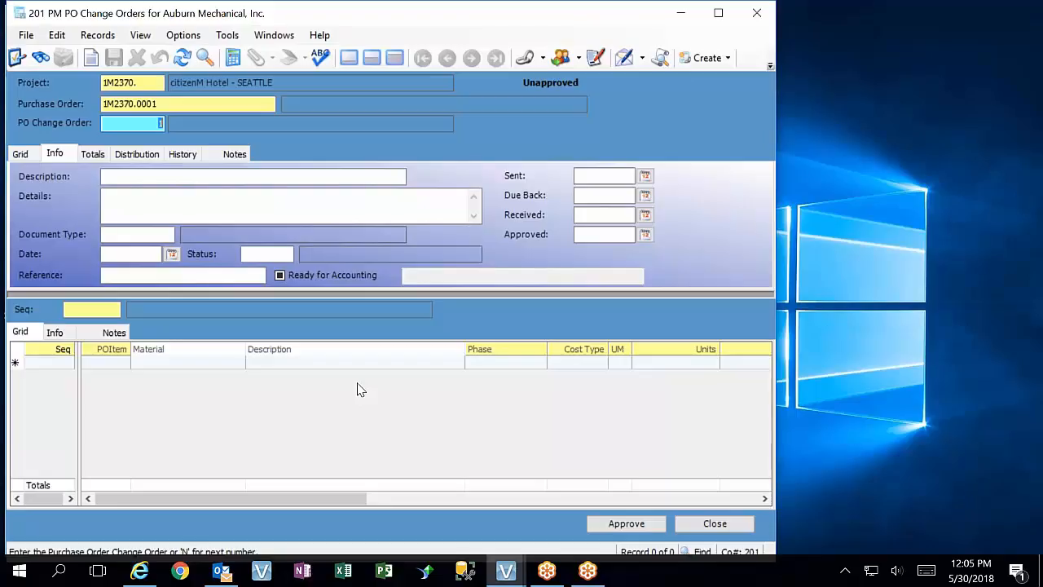
pyautogui.press('Tab')
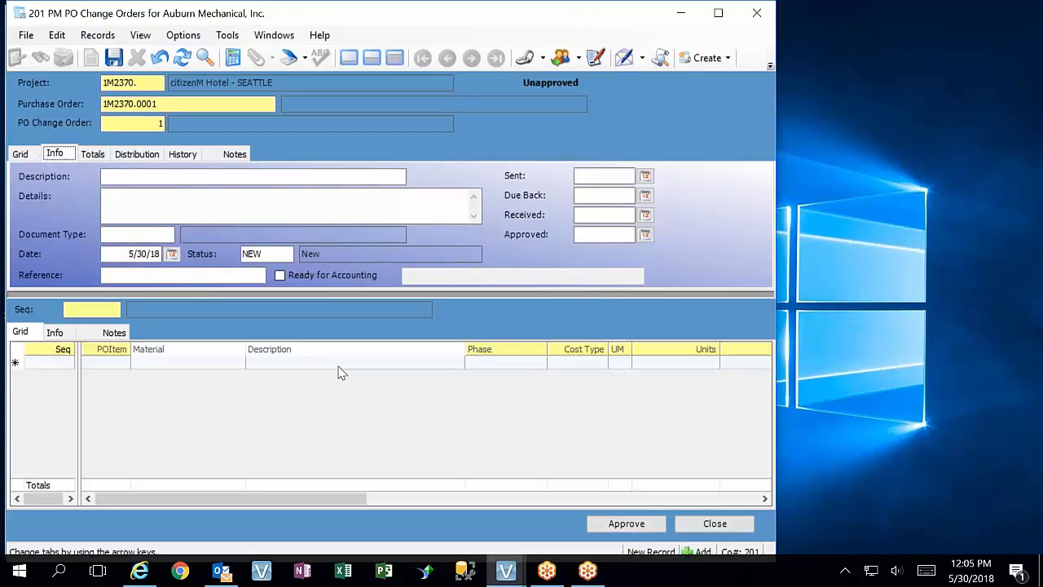
# Discard the unsaved change order, look up the FEI - Seattle purchase order again and start change order 1 for it.
pyautogui.click(29, 153)
pyautogui.click(55, 154)
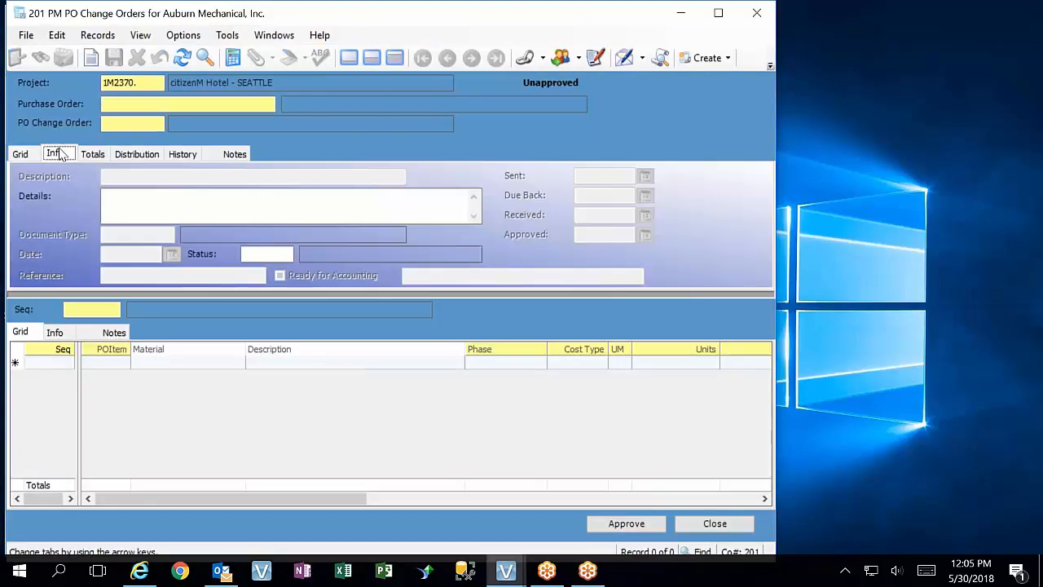
pyautogui.click(146, 103)
pyautogui.press('F4')
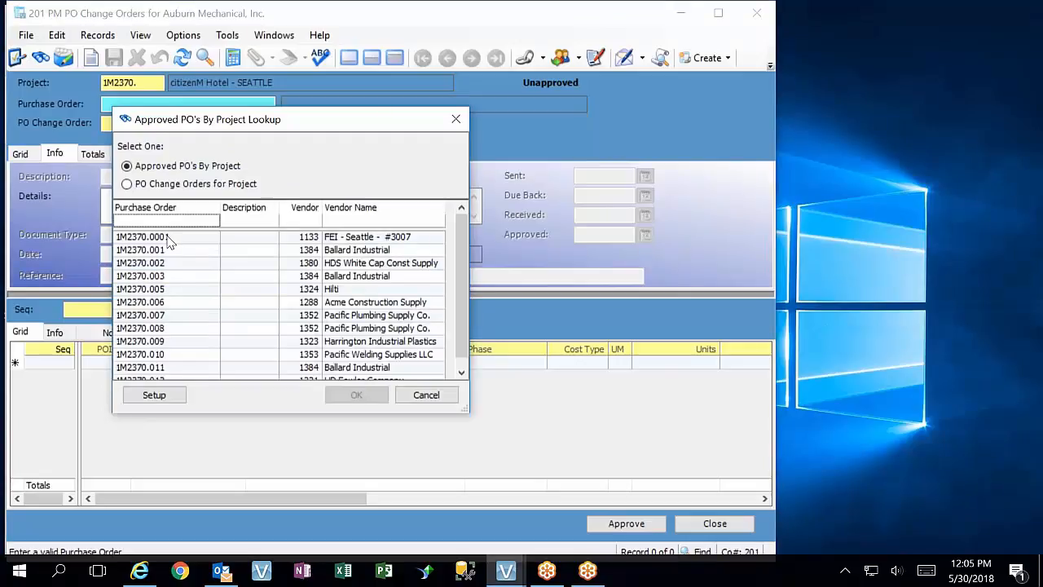
pyautogui.click(169, 238)
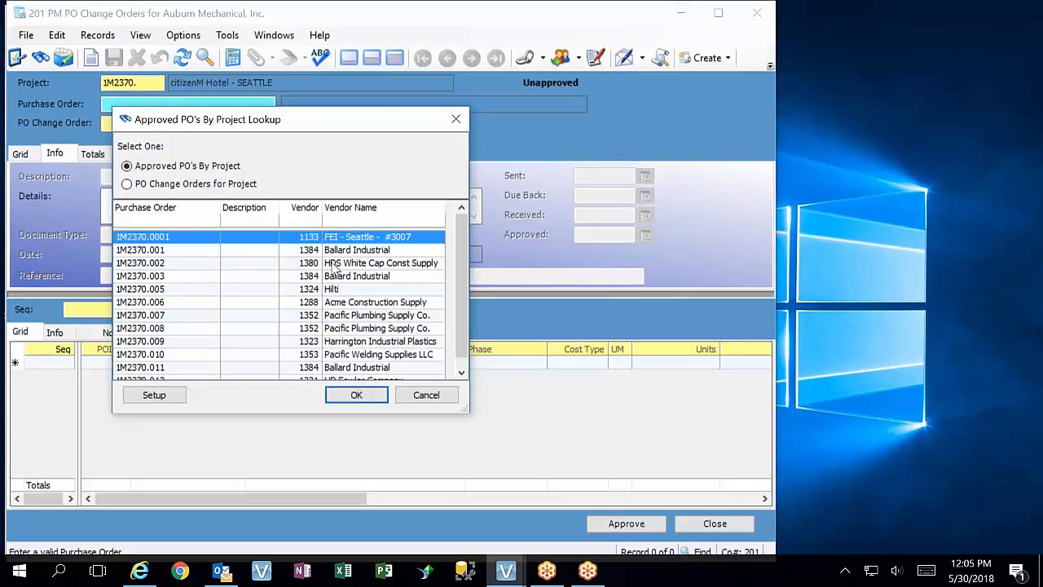
pyautogui.click(356, 395)
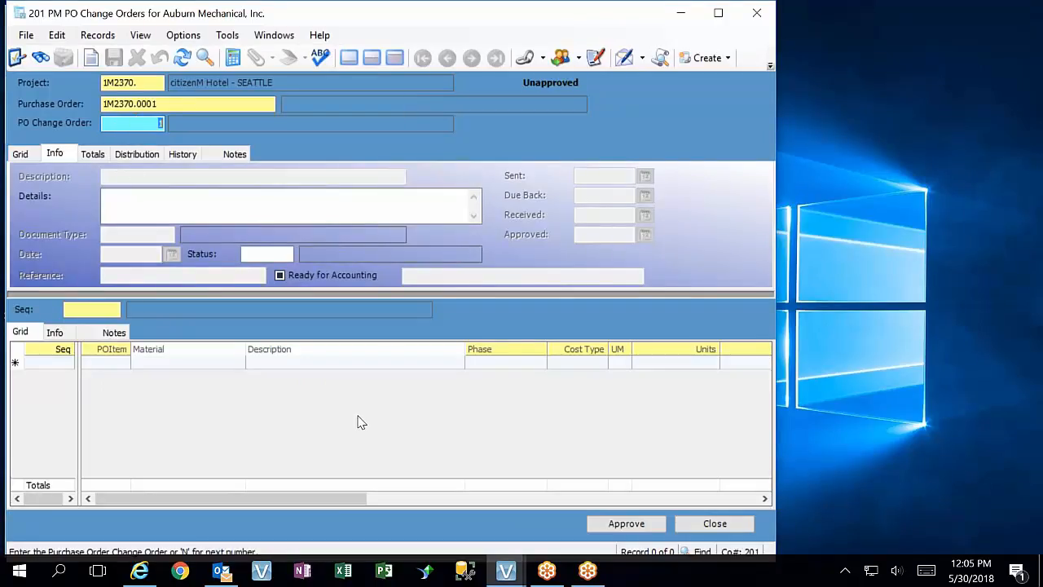
pyautogui.press('Tab')
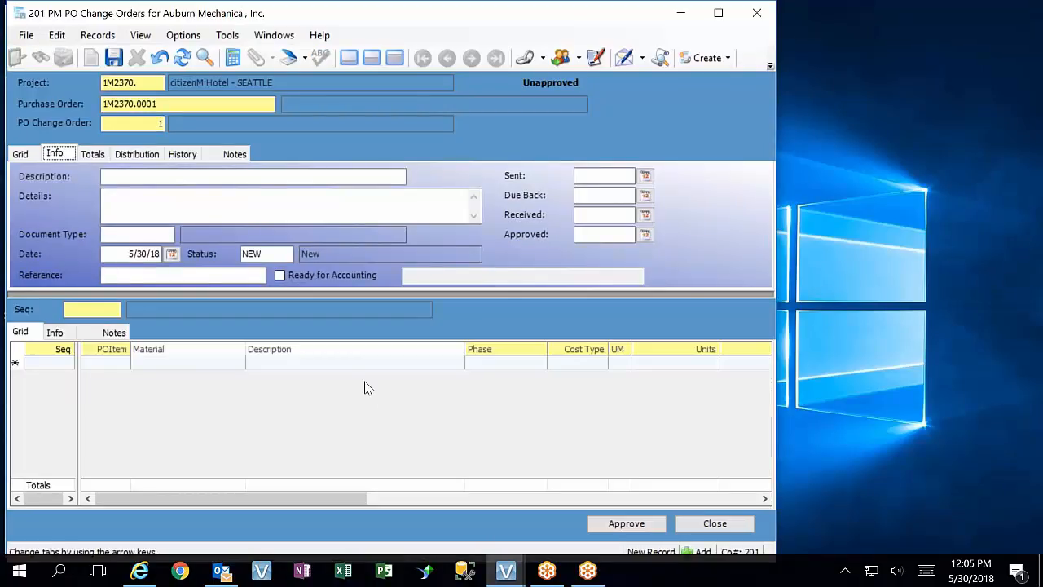
# Return to a blank change order record and reload the FEI - Seattle purchase order with change order 1.
pyautogui.click(20, 155)
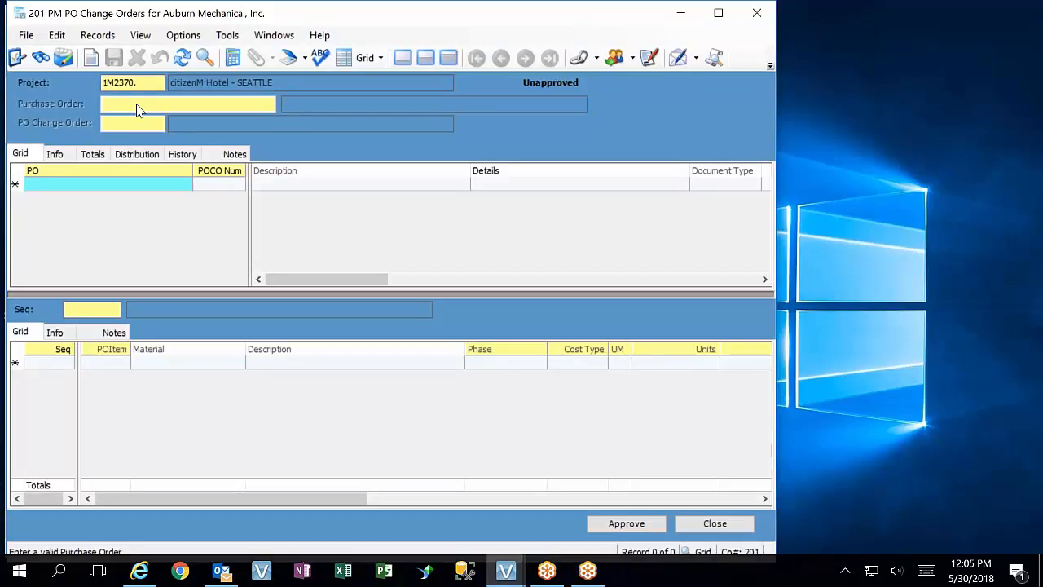
pyautogui.click(63, 158)
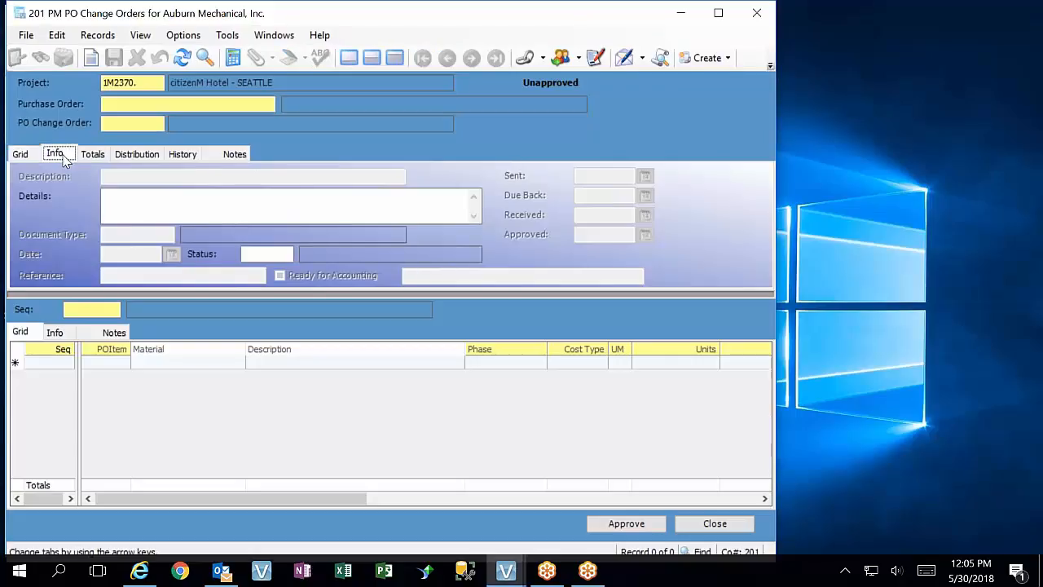
pyautogui.click(126, 106)
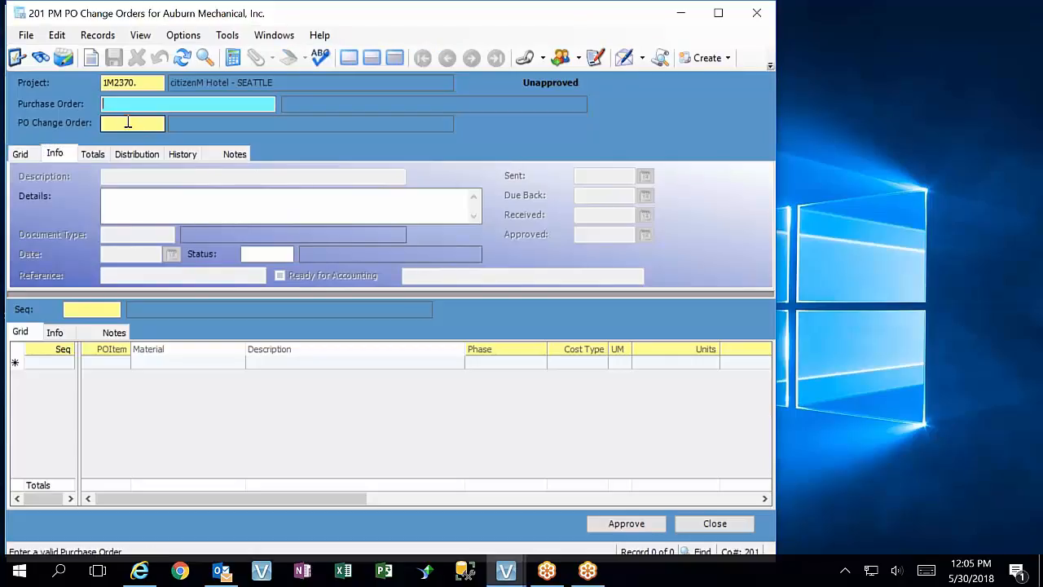
pyautogui.press('F4')
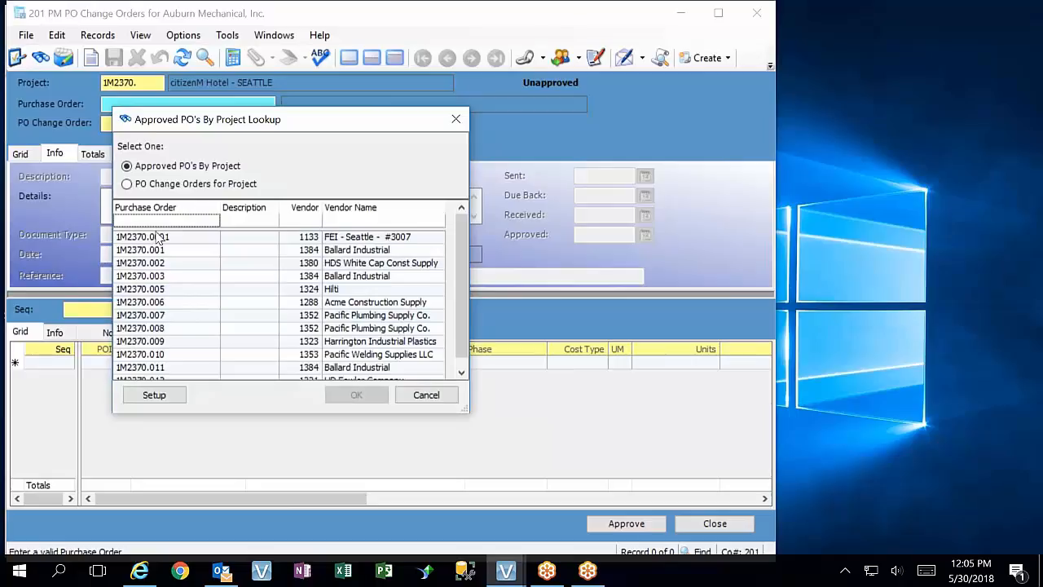
pyautogui.doubleClick(152, 238)
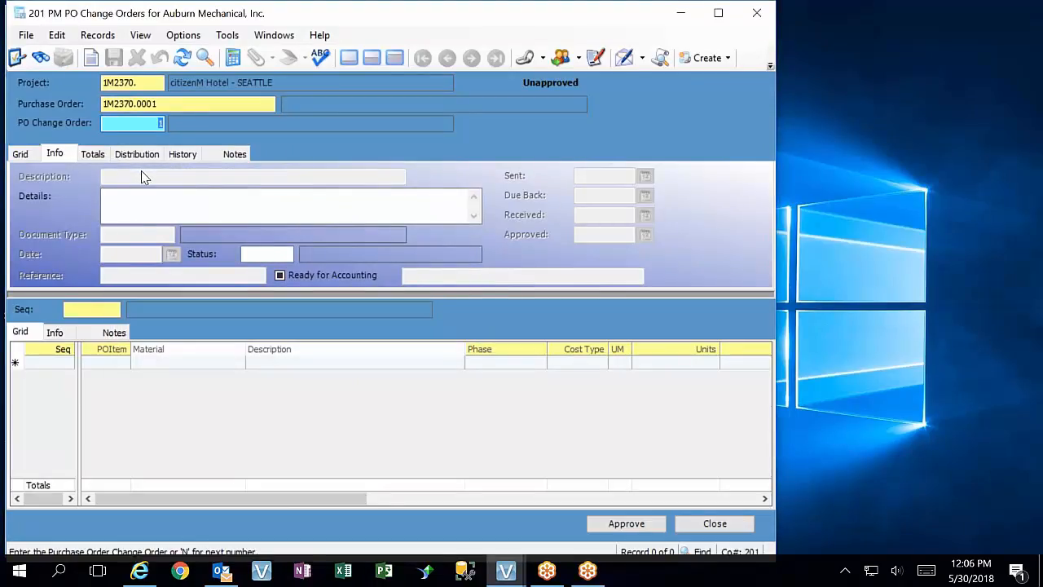
pyautogui.press('Tab')
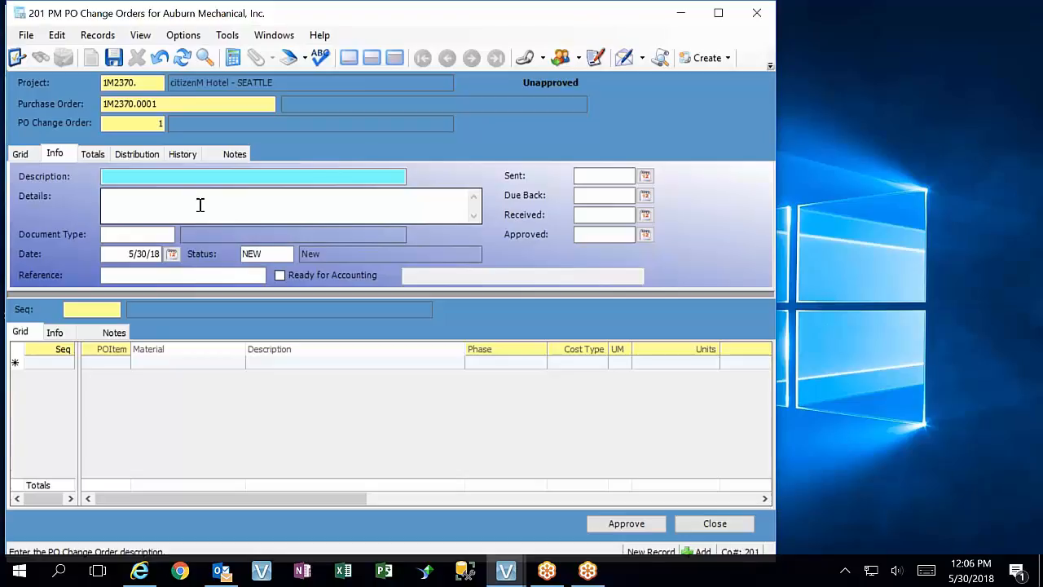
# Drop the unsaved FEI - Seattle record and start change order 1 for the first Ballard Industrial purchase order instead.
pyautogui.click(167, 103)
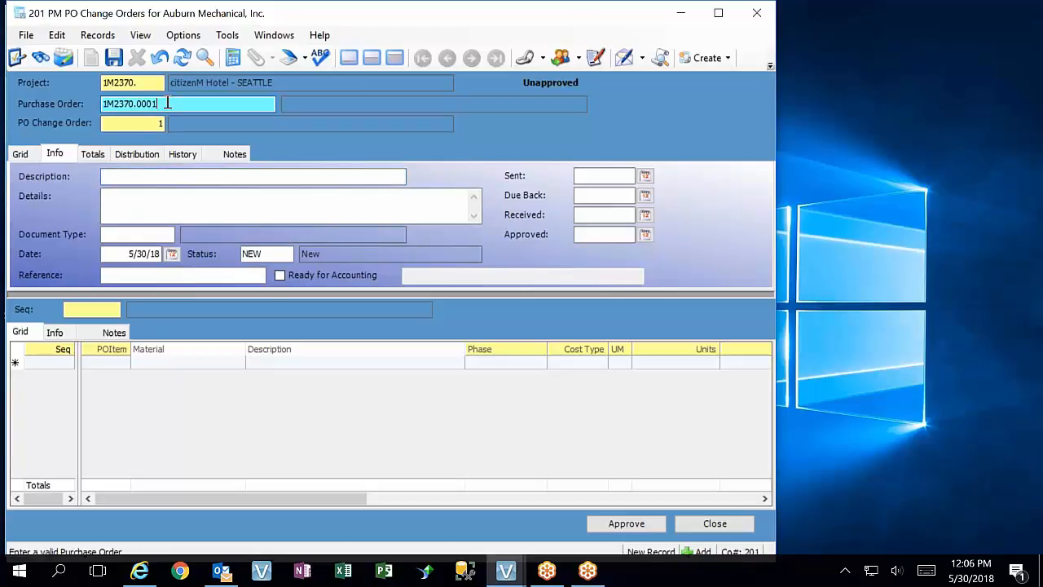
pyautogui.press('F4')
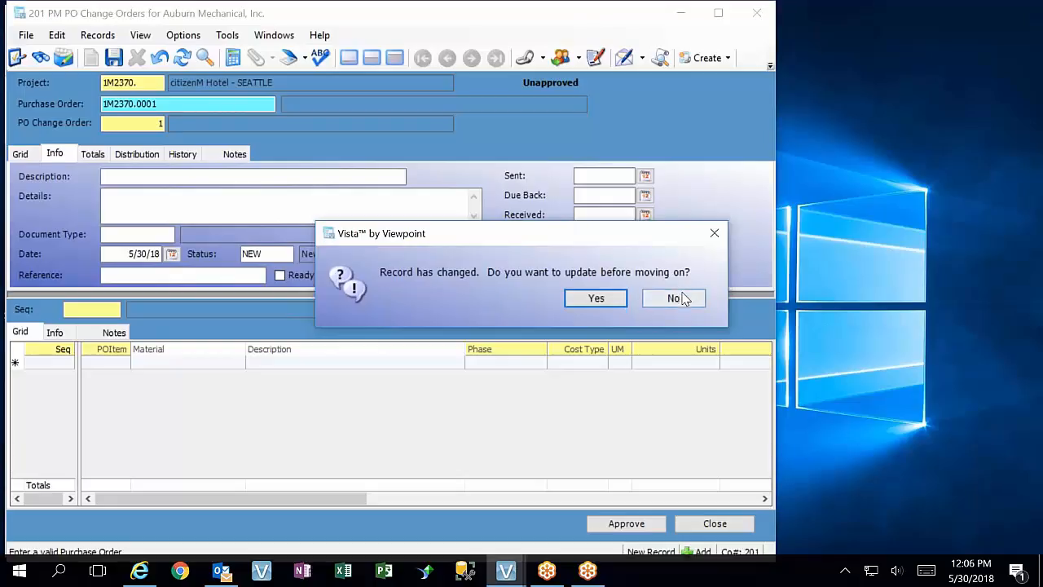
pyautogui.click(676, 298)
pyautogui.click(171, 251)
pyautogui.click(357, 395)
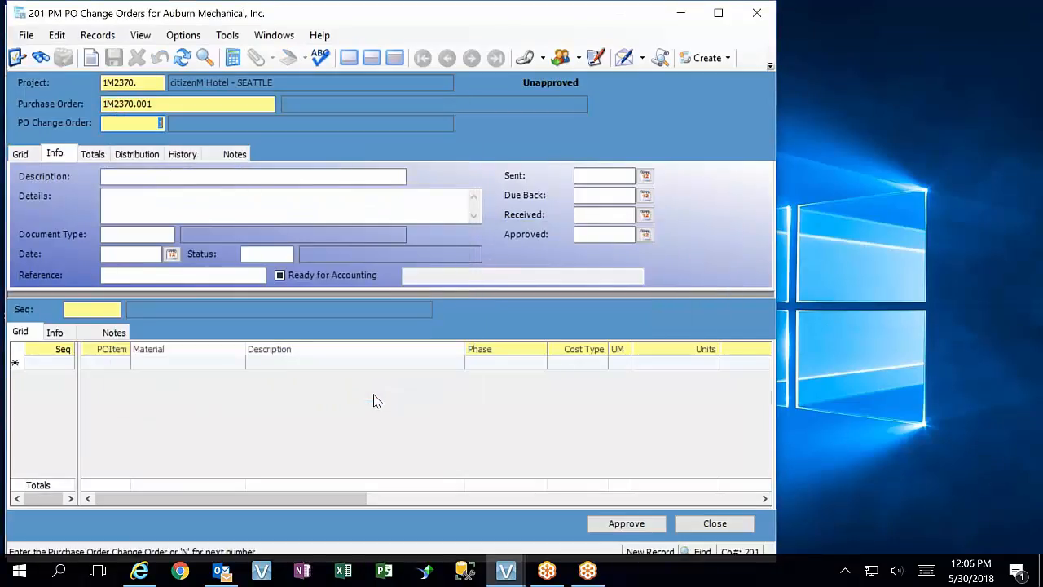
pyautogui.press('Tab')
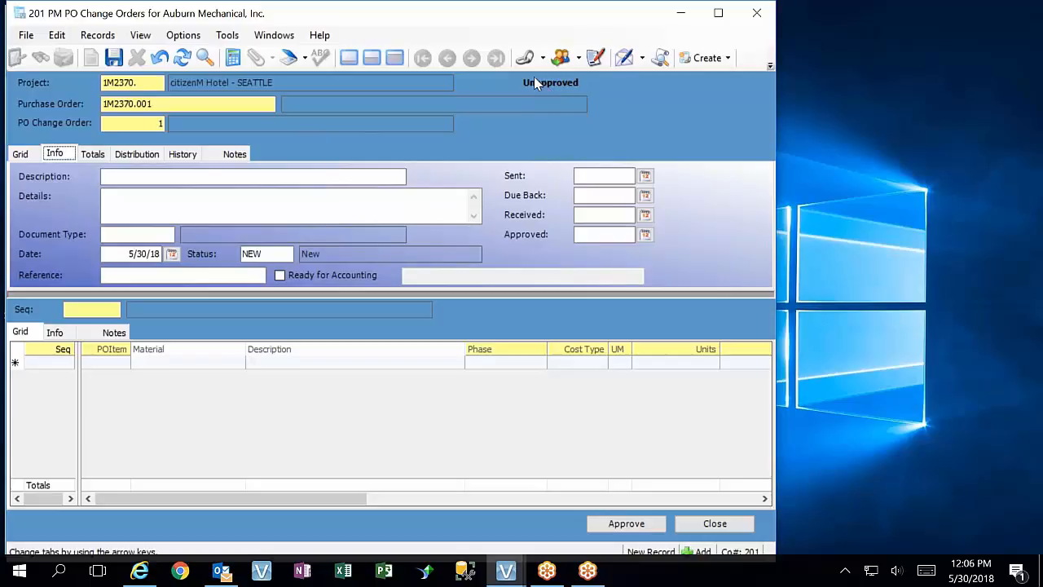
# Discard the unsaved Ballard Industrial change order and reopen the project's approved purchase order lookup.
pyautogui.moveTo(776, 130); pyautogui.dragTo(874, 126)
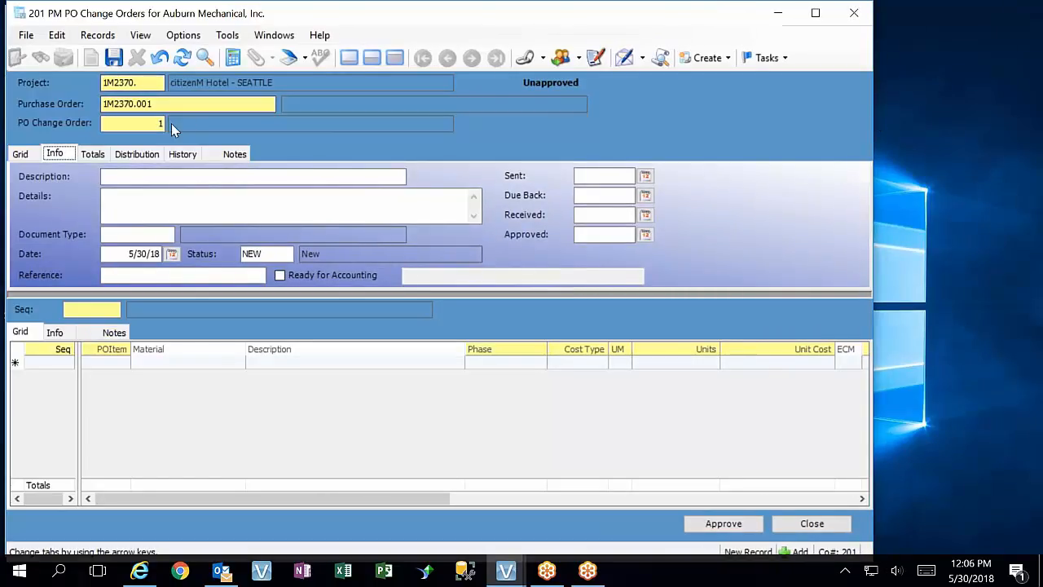
pyautogui.click(165, 103)
pyautogui.press('Tab')
pyautogui.click(674, 299)
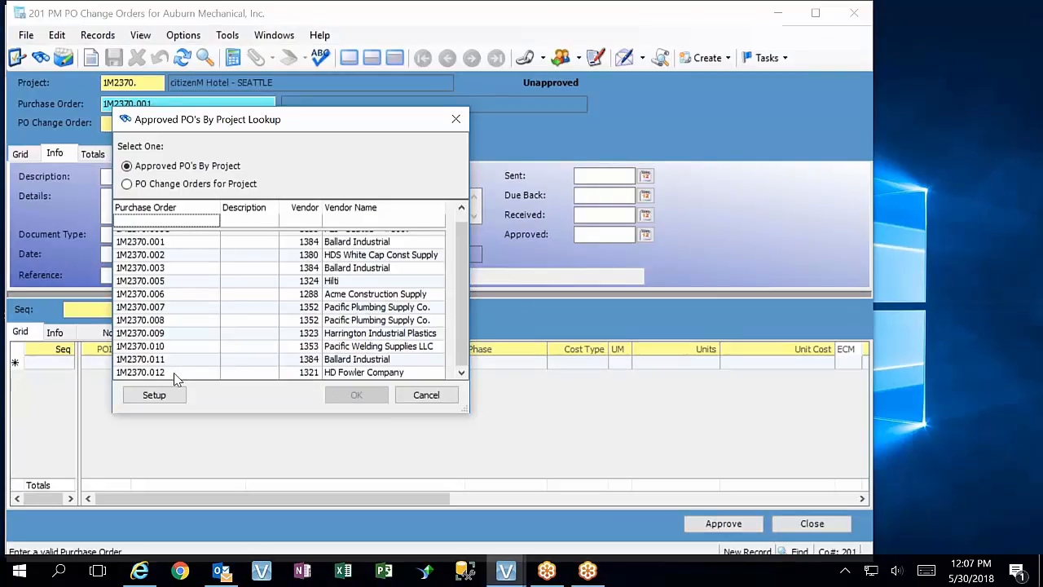
pyautogui.click(232, 573)
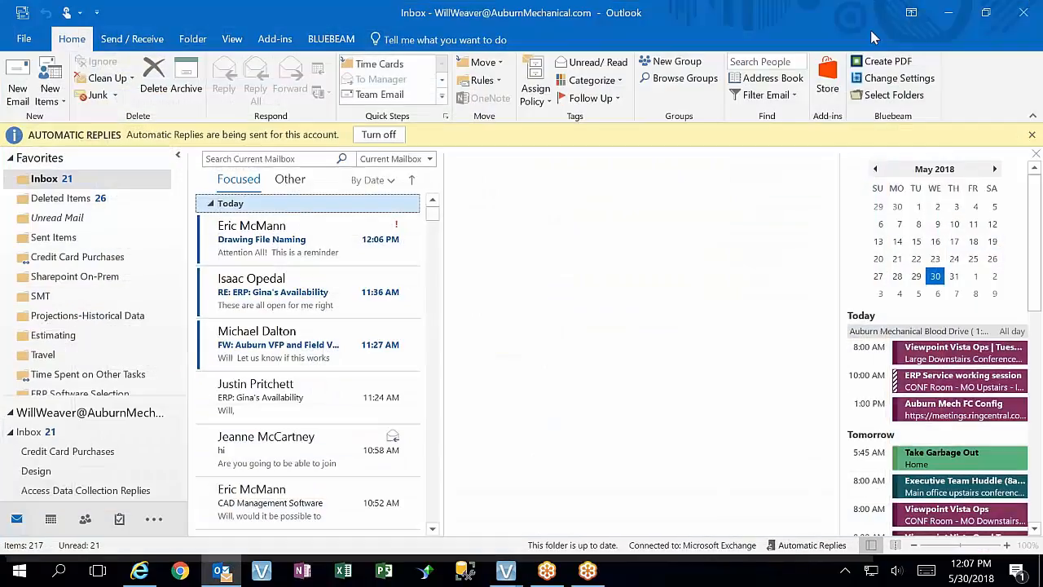
pyautogui.click(232, 573)
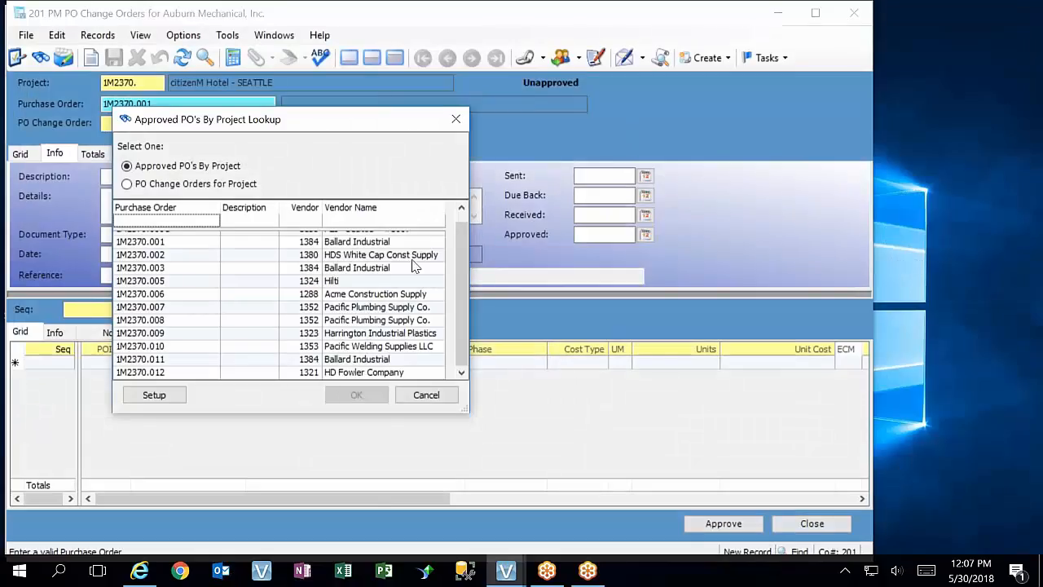
# Examine the approved purchase orders and their vendors in the project lookup, closing it without choosing one.
pyautogui.moveTo(544, 577)
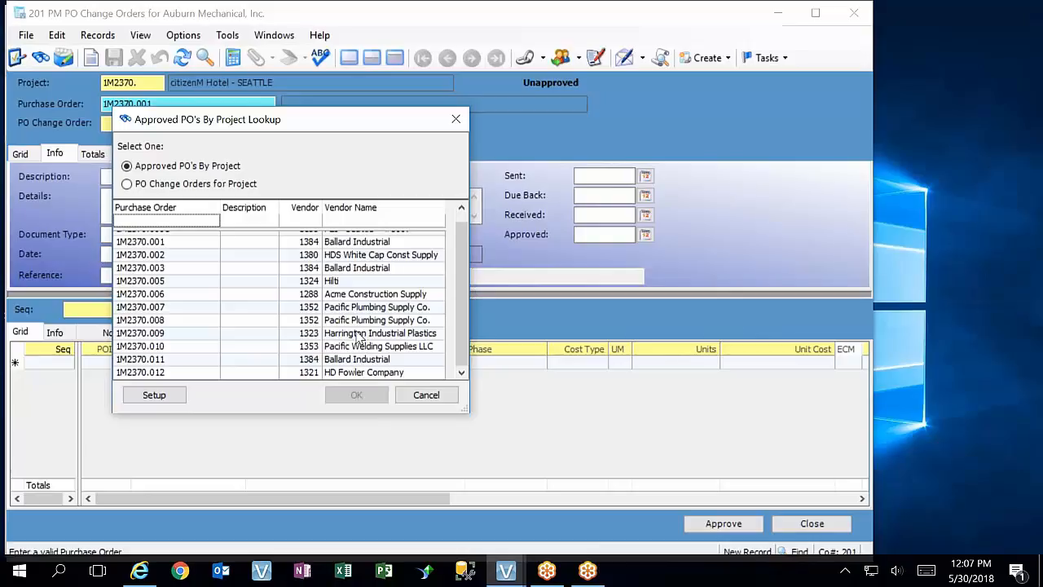
pyautogui.scroll(1, 212, 304)
pyautogui.scroll(-1, 242, 330)
pyautogui.scroll(1, 242, 330)
pyautogui.scroll(-1, 242, 330)
pyautogui.scroll(1, 242, 330)
pyautogui.scroll(-1, 242, 330)
pyautogui.scroll(1, 242, 330)
pyautogui.scroll(-1, 242, 330)
pyautogui.scroll(1, 242, 331)
pyautogui.scroll(-1, 242, 331)
pyautogui.scroll(1, 242, 332)
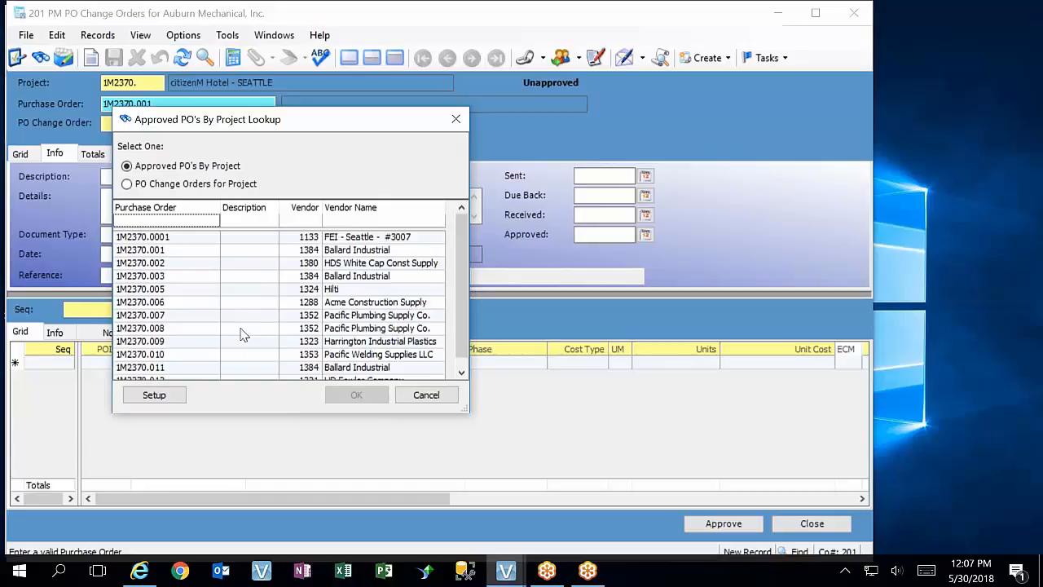
pyautogui.click(436, 395)
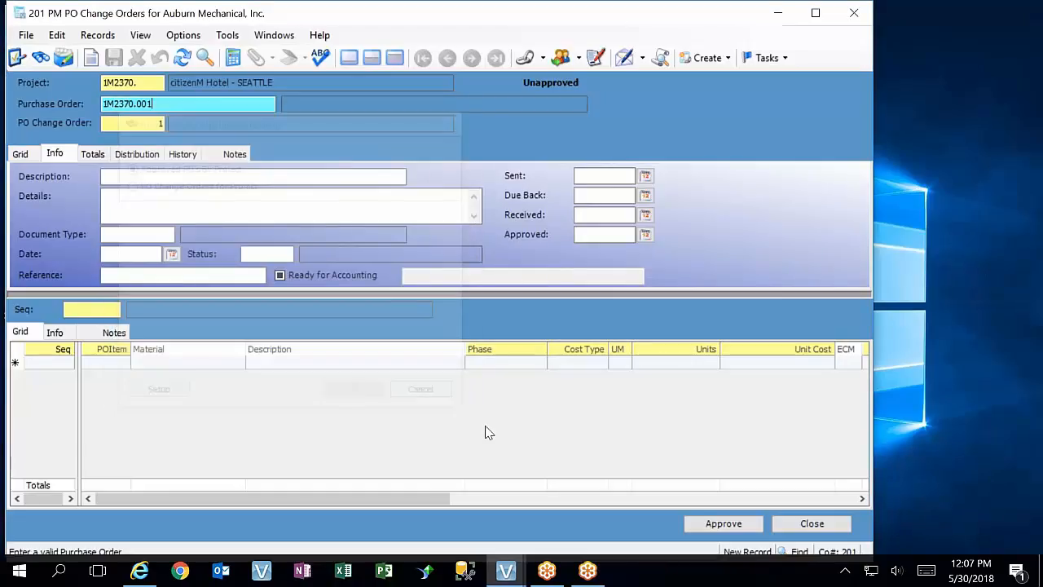
# Minimize the change order form and open the PM Purchase Orders form from the PM02 - Buyout folder.
pyautogui.click(778, 15)
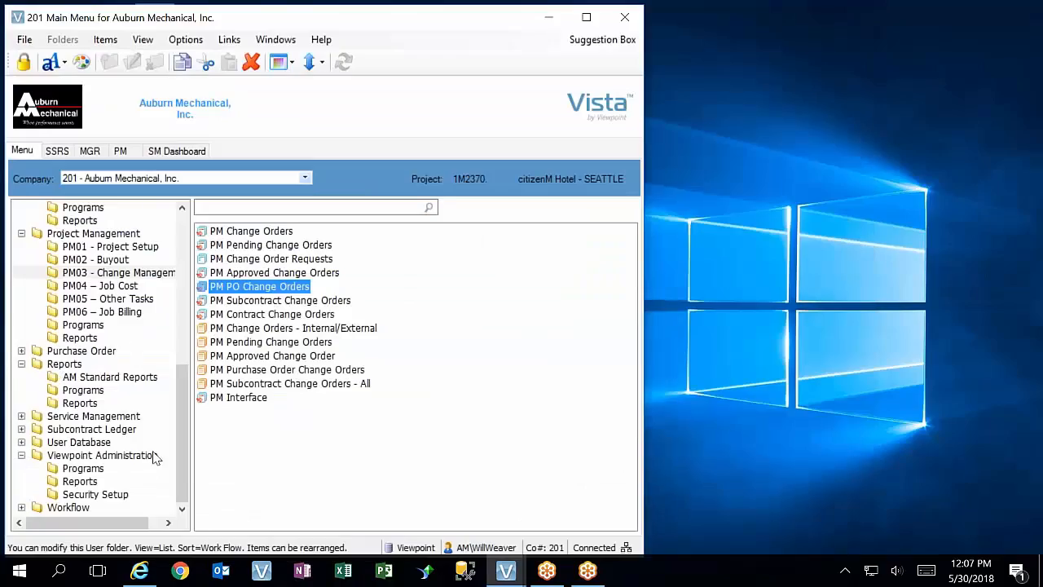
pyautogui.click(118, 259)
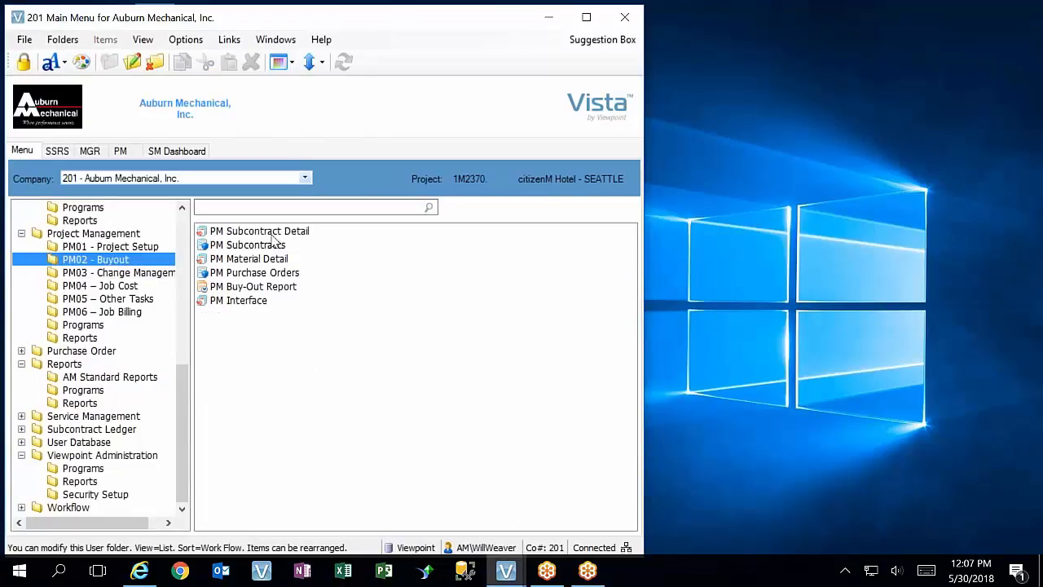
pyautogui.click(261, 286)
pyautogui.doubleClick(261, 286)
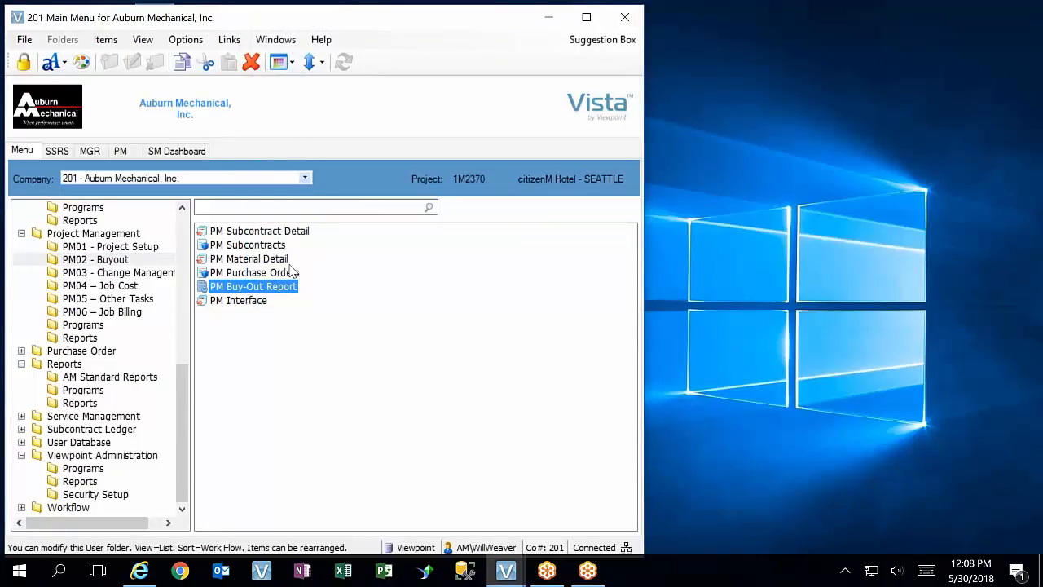
pyautogui.doubleClick(273, 286)
pyautogui.click(523, 288)
pyautogui.click(287, 273)
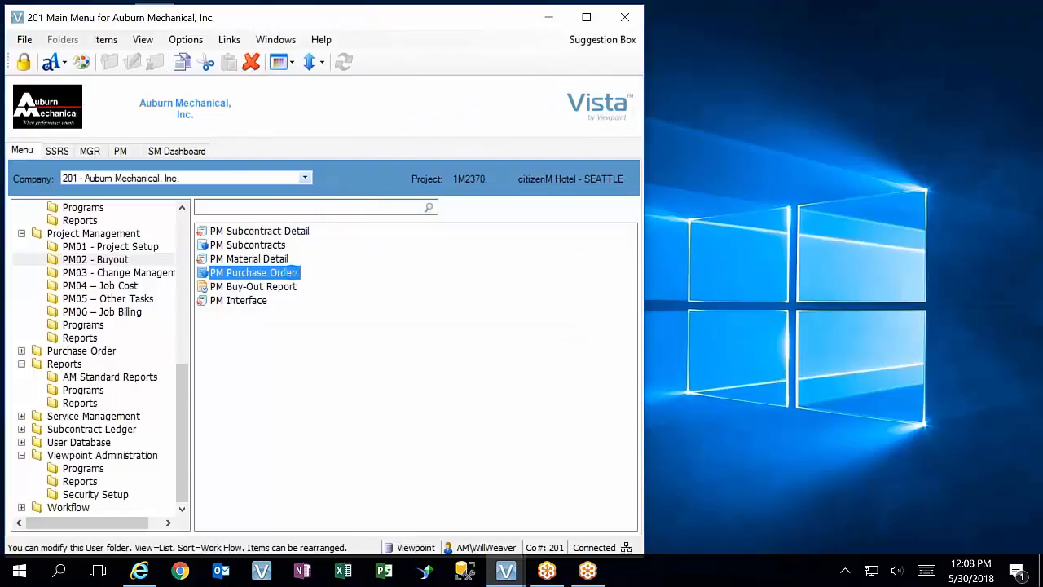
pyautogui.doubleClick(289, 273)
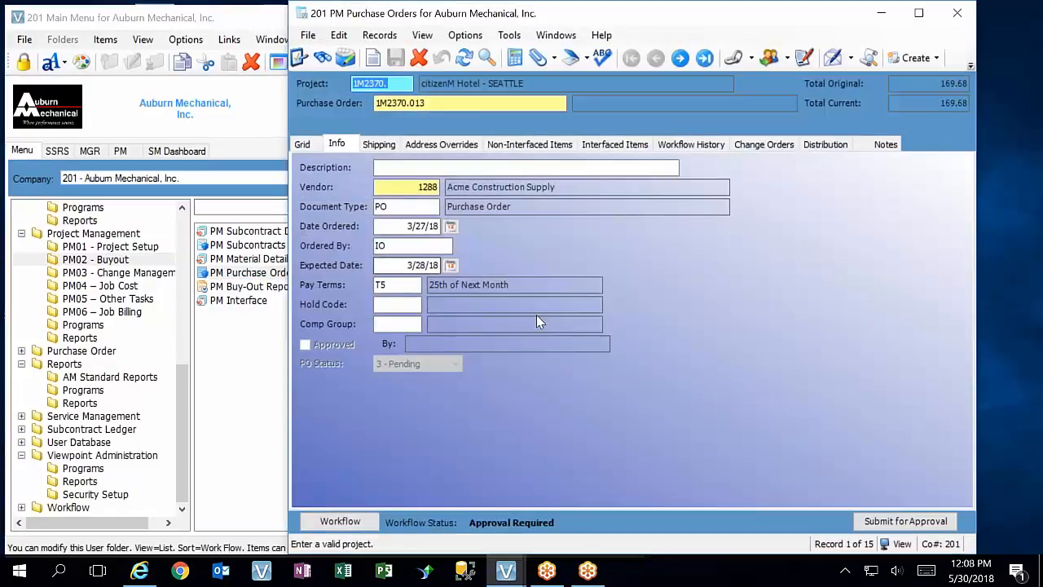
# Pick the FEI - Seattle purchase order from the project's purchase order list and show its header information.
pyautogui.click(309, 146)
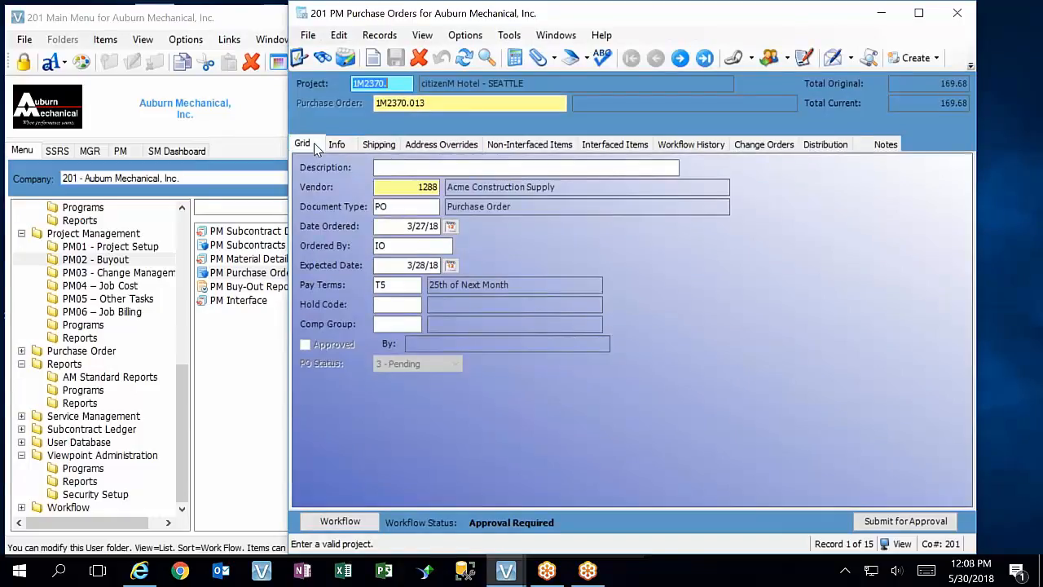
pyautogui.click(297, 212)
pyautogui.click(341, 146)
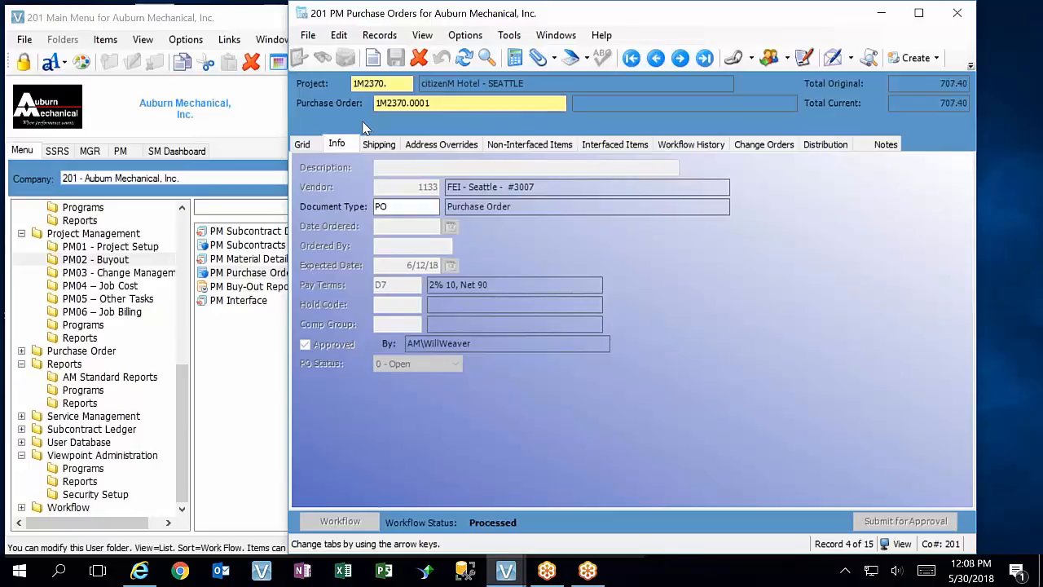
# Page through the project's purchase order records, examining each one's vendor, approval and status.
pyautogui.click(459, 102)
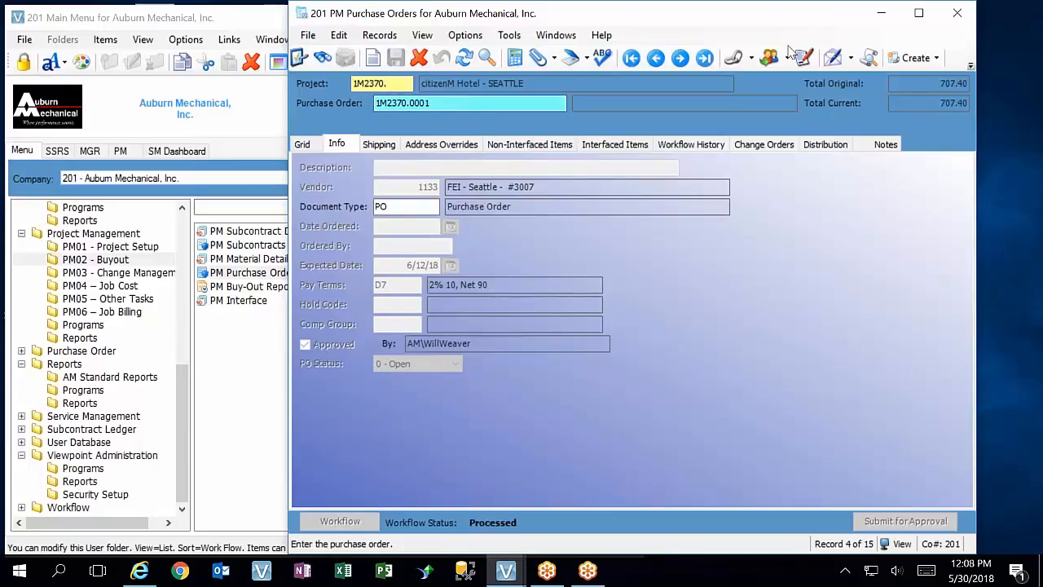
pyautogui.click(679, 59)
pyautogui.click(680, 58)
pyautogui.click(680, 59)
pyautogui.click(680, 59)
pyautogui.click(679, 59)
pyautogui.click(680, 58)
pyautogui.click(680, 58)
pyautogui.click(680, 59)
pyautogui.click(679, 59)
pyautogui.click(680, 59)
pyautogui.click(680, 59)
pyautogui.click(656, 59)
pyautogui.click(656, 59)
pyautogui.click(656, 58)
pyautogui.click(656, 59)
pyautogui.click(656, 59)
pyautogui.click(656, 59)
pyautogui.click(656, 59)
pyautogui.click(657, 59)
pyautogui.click(657, 59)
pyautogui.click(656, 58)
pyautogui.click(657, 59)
pyautogui.click(656, 59)
pyautogui.click(657, 59)
pyautogui.click(656, 59)
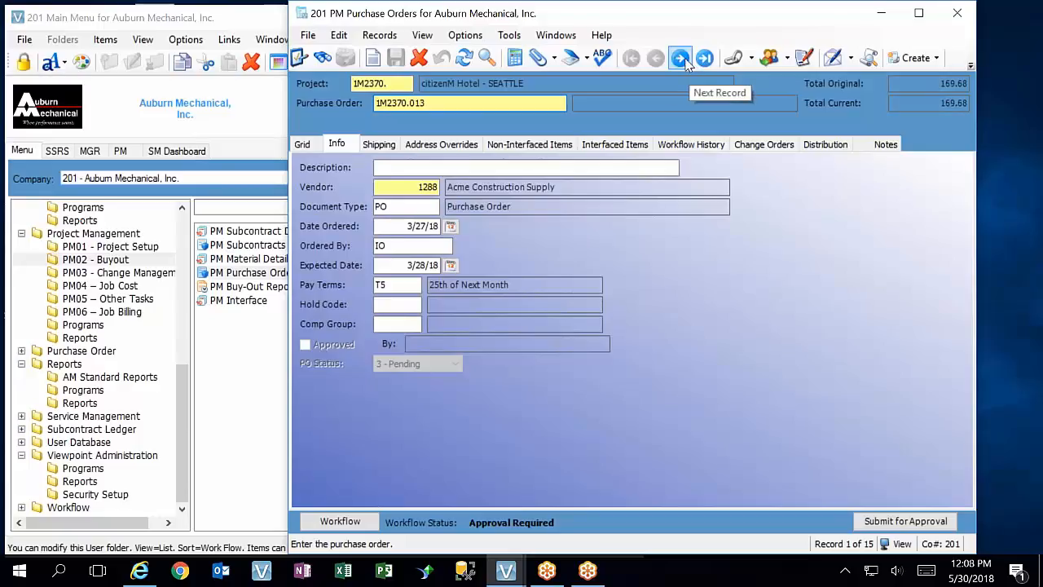
pyautogui.click(687, 62)
pyautogui.click(687, 61)
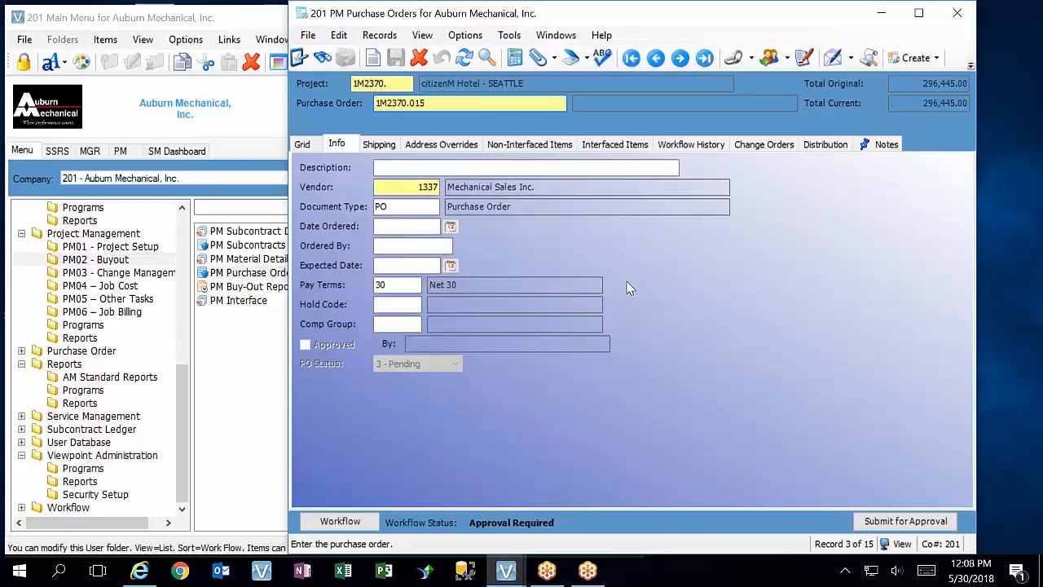
# Close the PM Purchase Orders form and the JC Cost Totals Drilldown reports, returning to the PM PO Change Orders form.
pyautogui.click(957, 13)
pyautogui.moveTo(506, 570)
pyautogui.click(587, 440)
pyautogui.click(1010, 13)
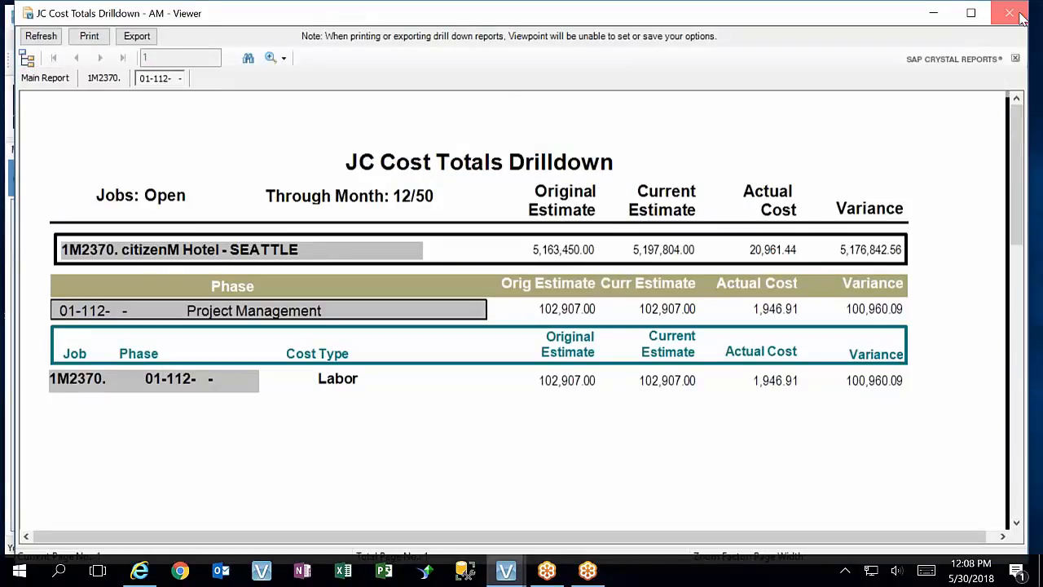
pyautogui.moveTo(506, 570)
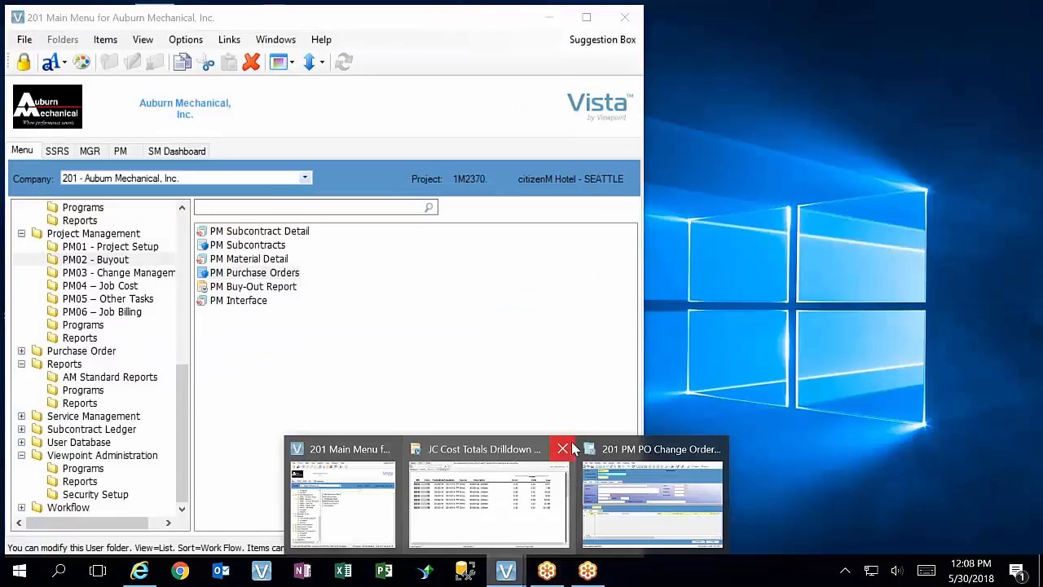
pyautogui.click(563, 448)
pyautogui.click(575, 456)
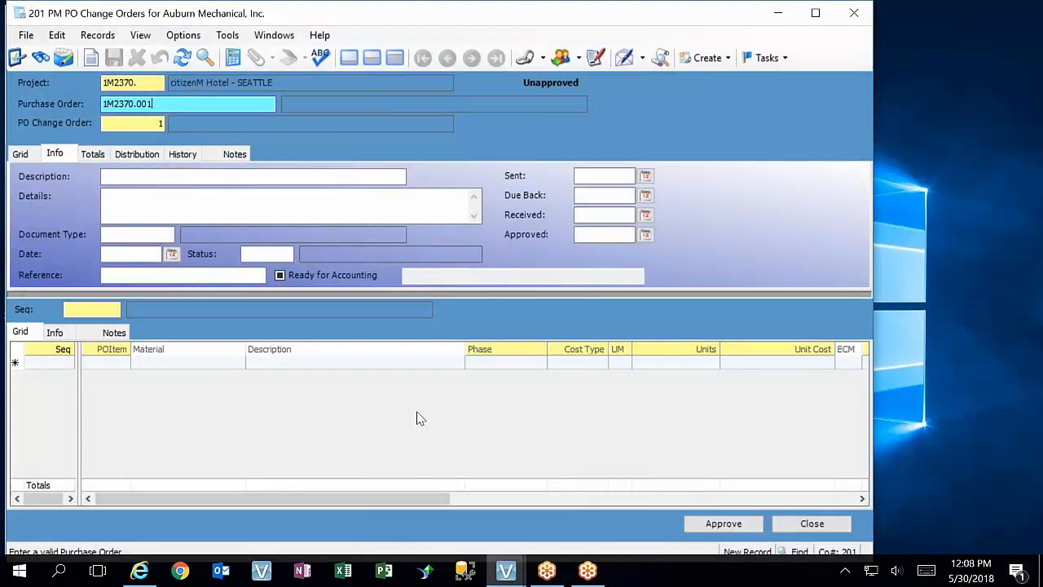
# Accept purchase order 1M2370.001 and start its change order 2 as a new record.
pyautogui.press('Tab')
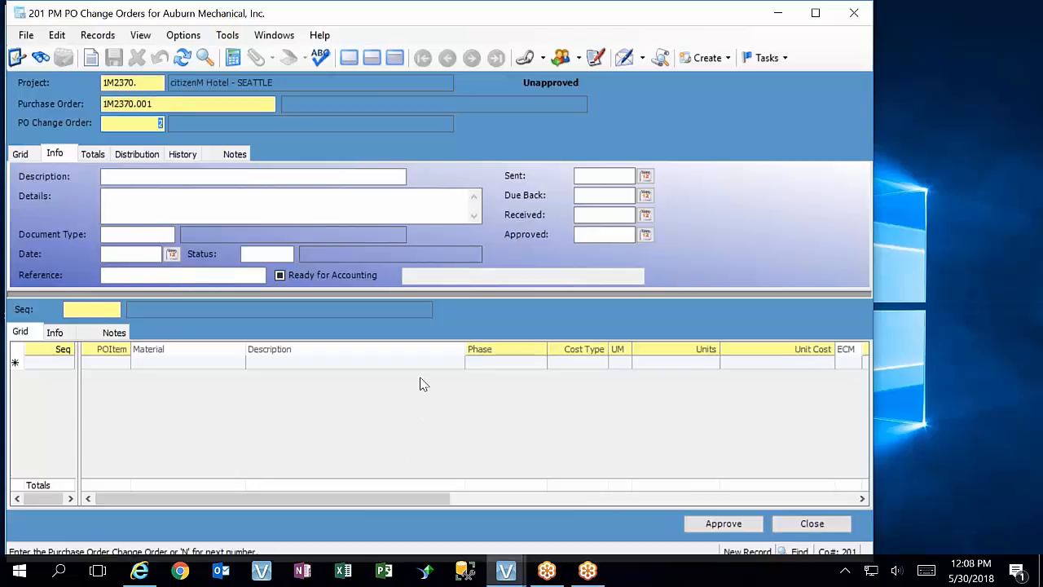
pyautogui.press('Tab')
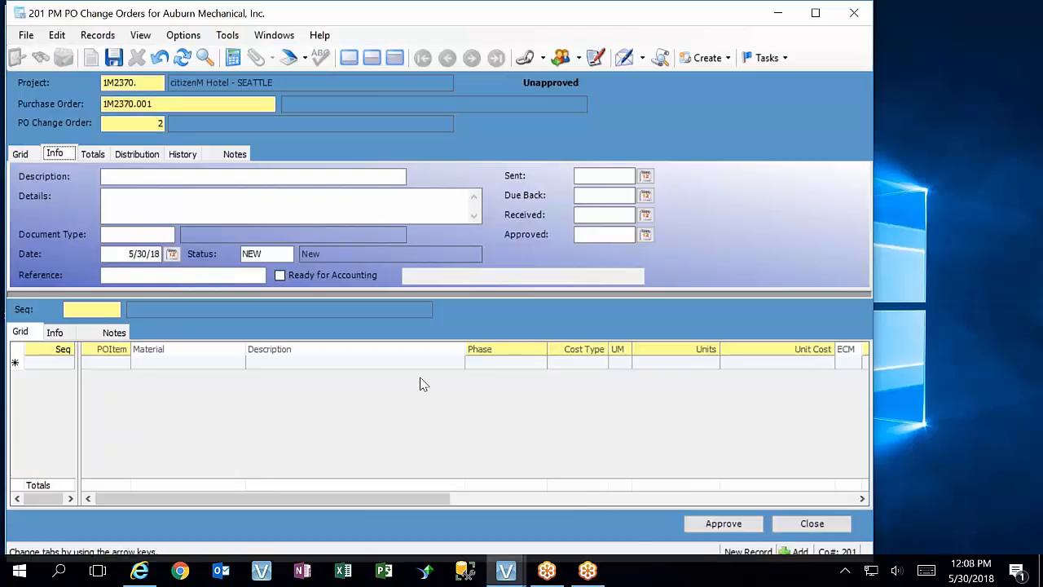
pyautogui.press('Tab')
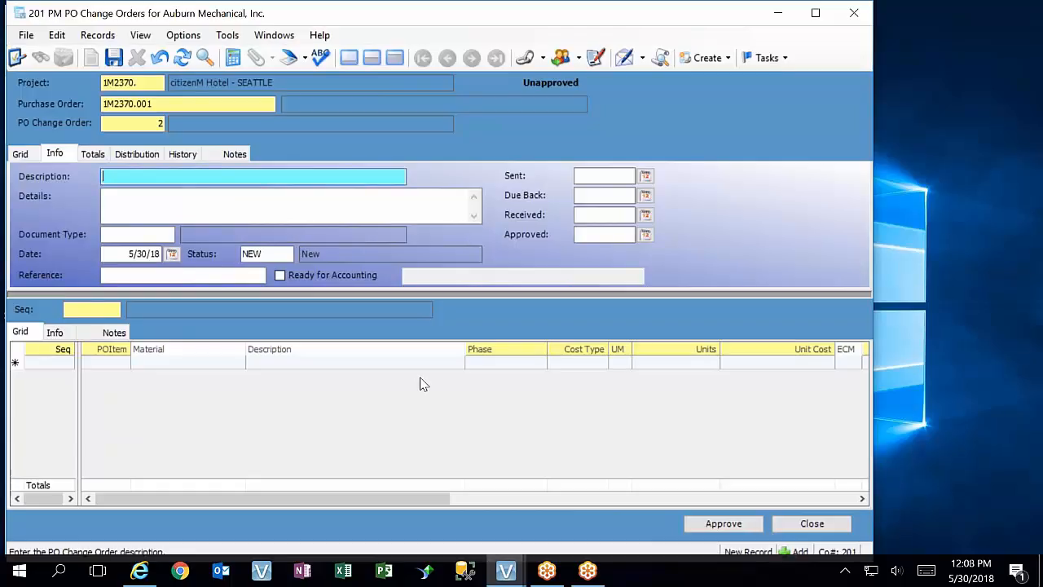
# Describe the change order as Underground Plumbing Materials and choose the POCO document type, leaving the details blank.
pyautogui.write('Undergroun')
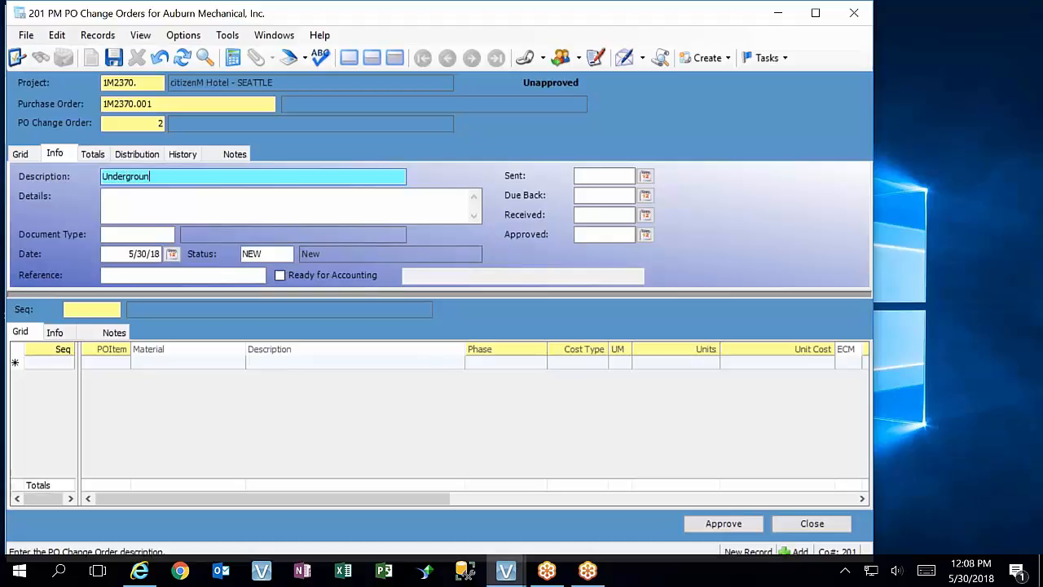
pyautogui.write('d Plumbing Materials')
pyautogui.press('Tab')
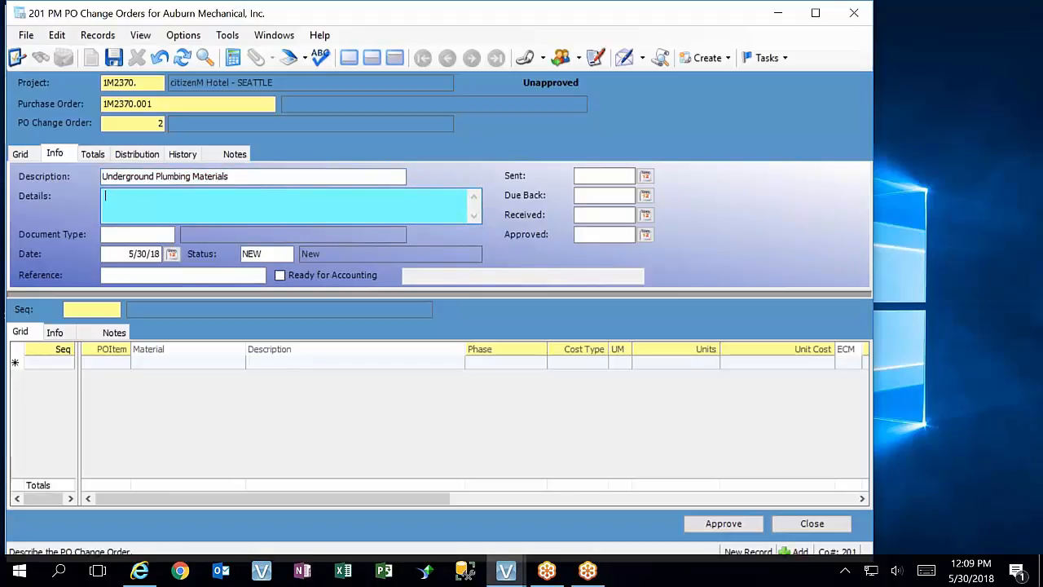
pyautogui.press('Tab')
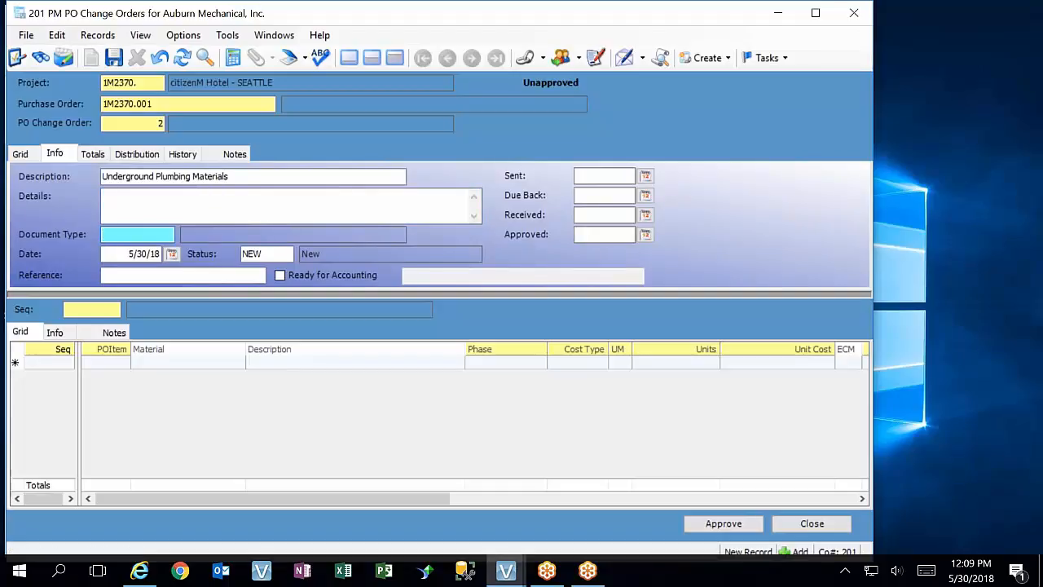
pyautogui.press('F4')
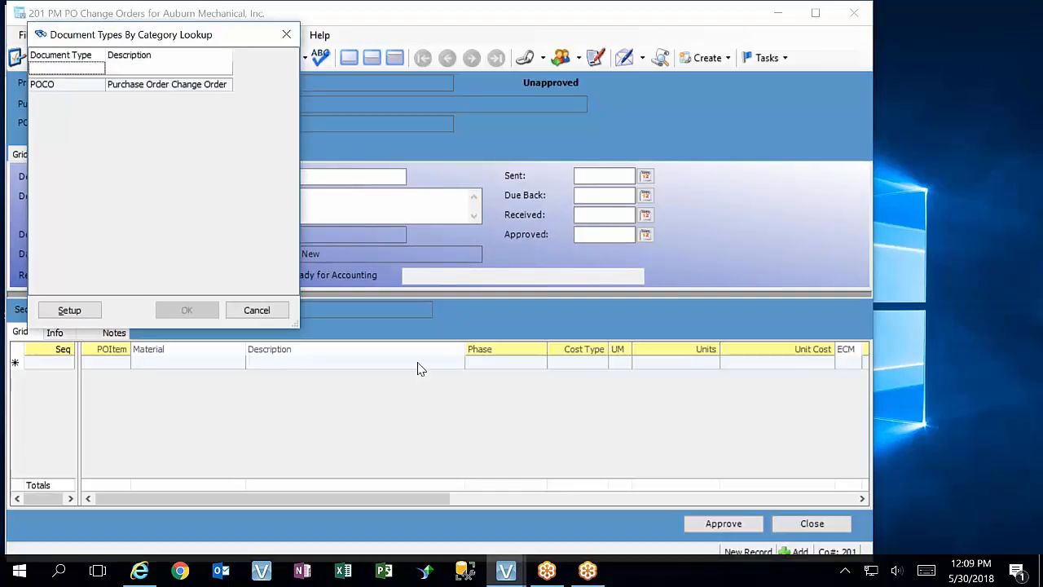
pyautogui.doubleClick(137, 87)
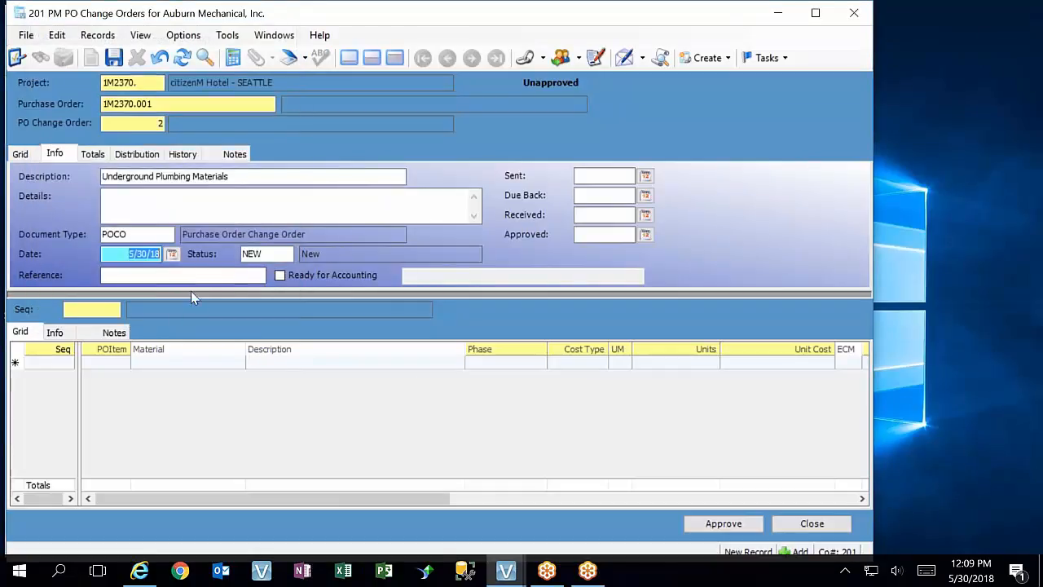
# Keep the default date and status and enter MR#1234 as the change order's reference.
pyautogui.press('Tab')
pyautogui.press('Tab')
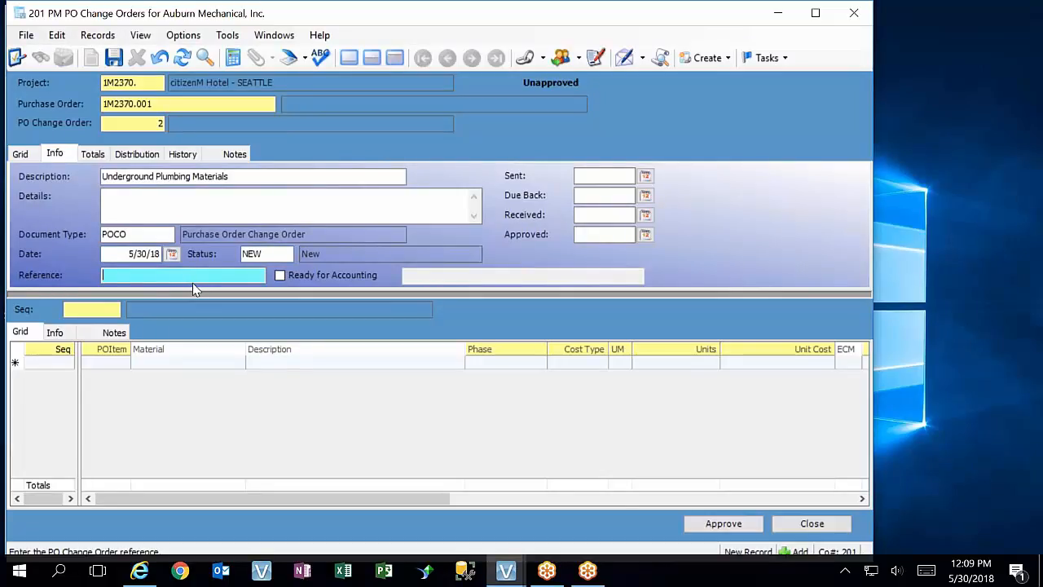
pyautogui.write('MR#1234')
pyautogui.press('Tab')
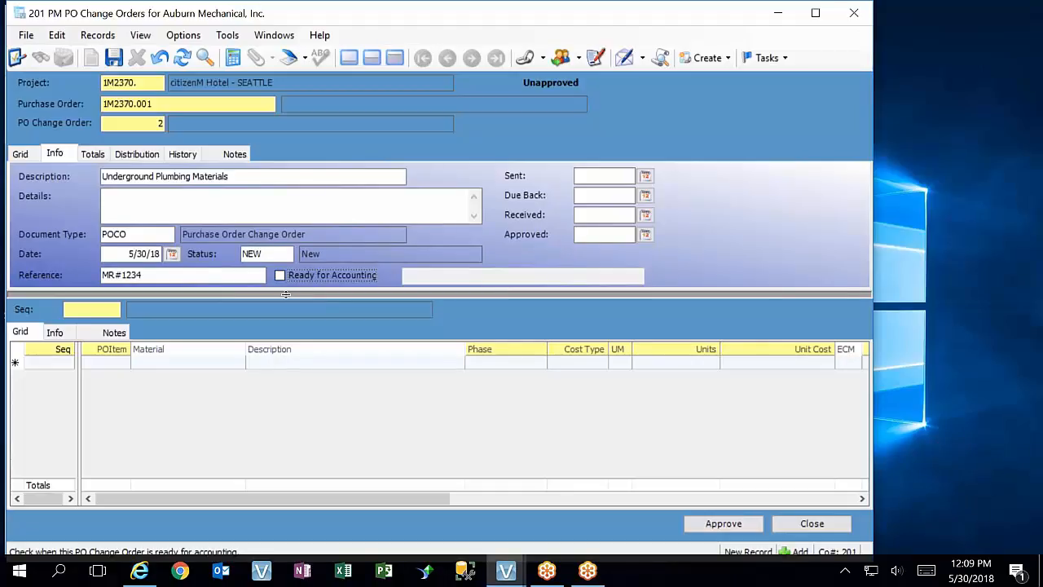
# Save the change order header with the Sent, Due Back, Received and Approved dates left blank.
pyautogui.press('Tab')
pyautogui.press('Tab')
pyautogui.press('Tab')
pyautogui.press('Tab')
pyautogui.press('Tab')
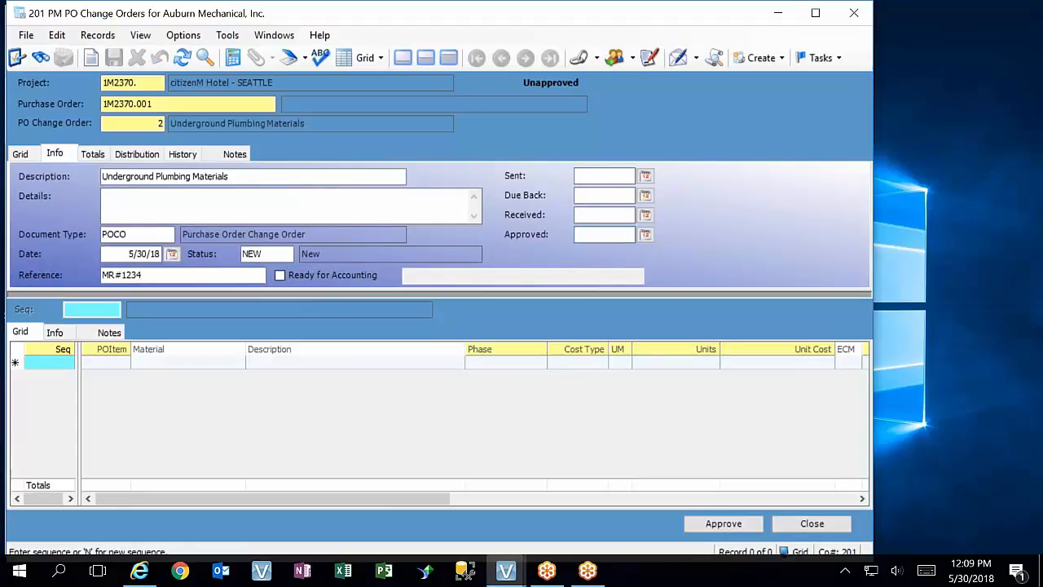
pyautogui.click(607, 176)
pyautogui.press('Tab')
pyautogui.press('Tab')
pyautogui.press('Tab')
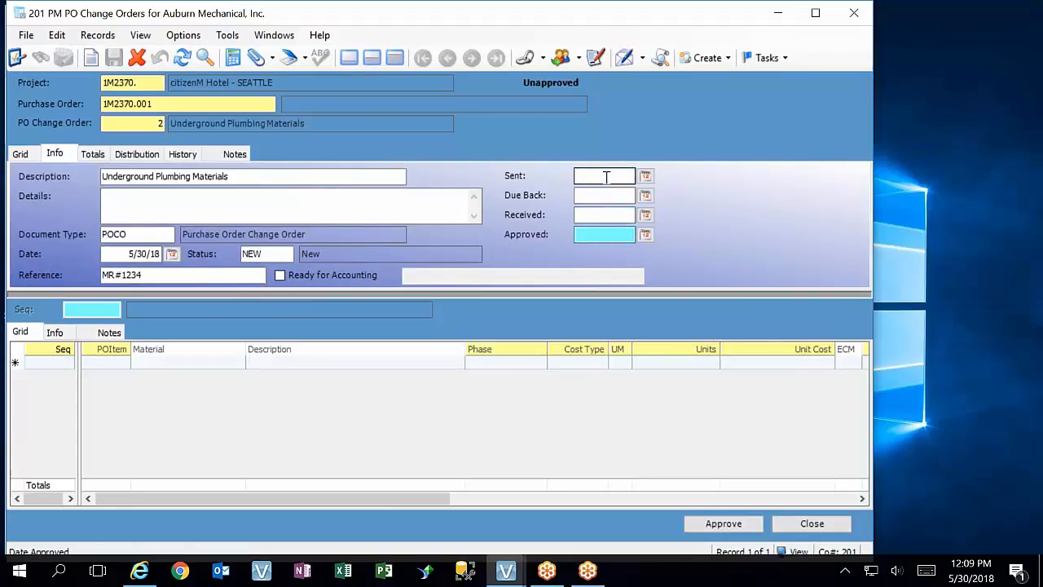
pyautogui.press('Tab')
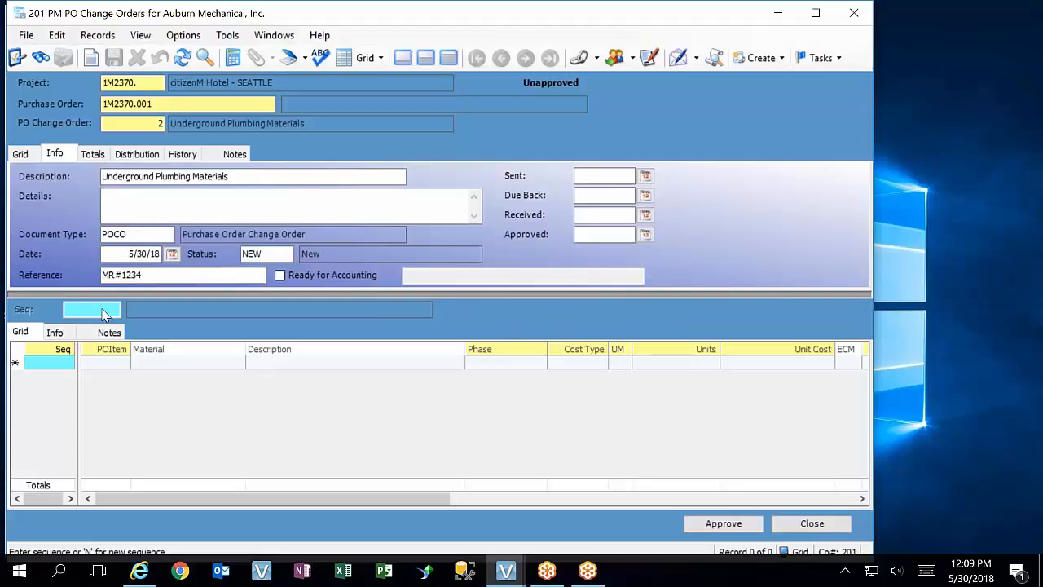
# Add a new line with the next sequence number and assign it PO item 1, CONSUMABLES PER MR-###.
pyautogui.click(67, 362)
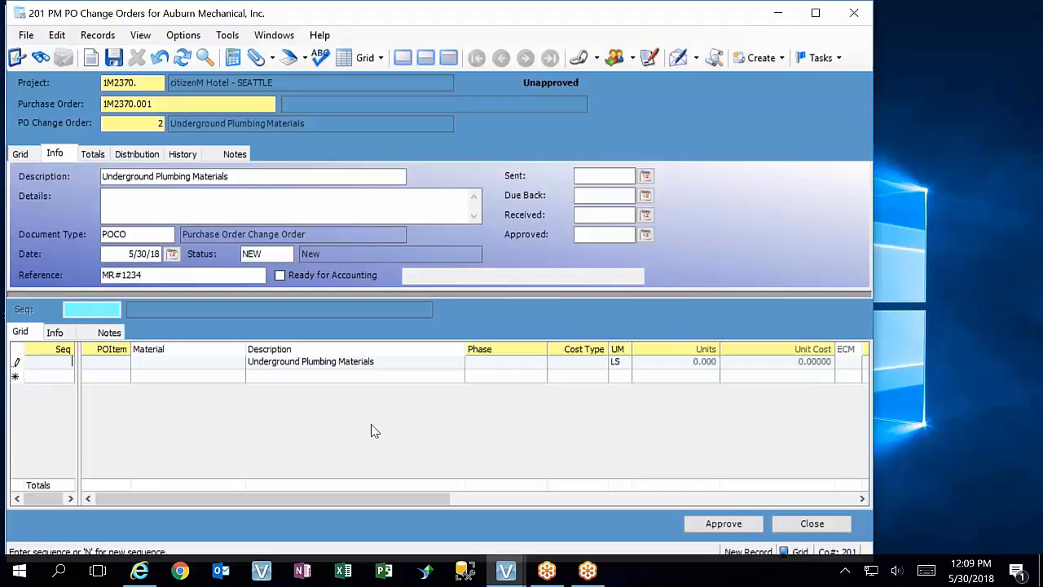
pyautogui.write('N')
pyautogui.press('Tab')
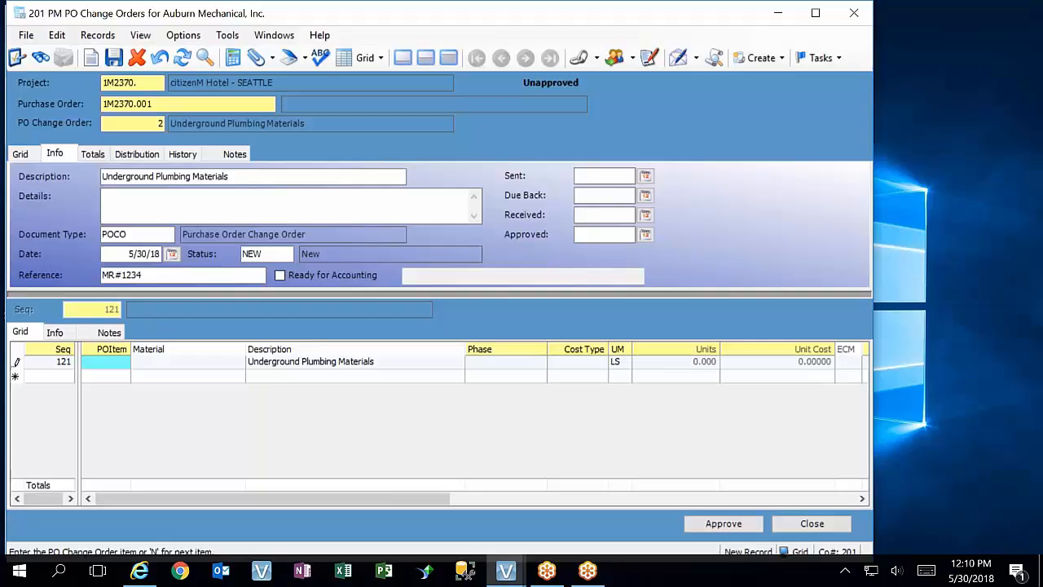
pyautogui.press('F4')
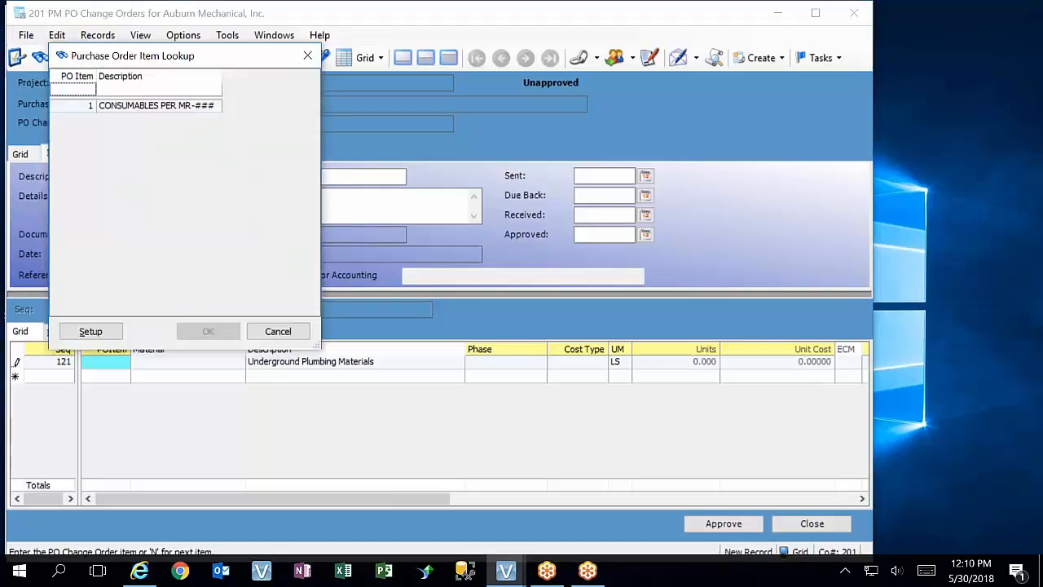
pyautogui.doubleClick(175, 106)
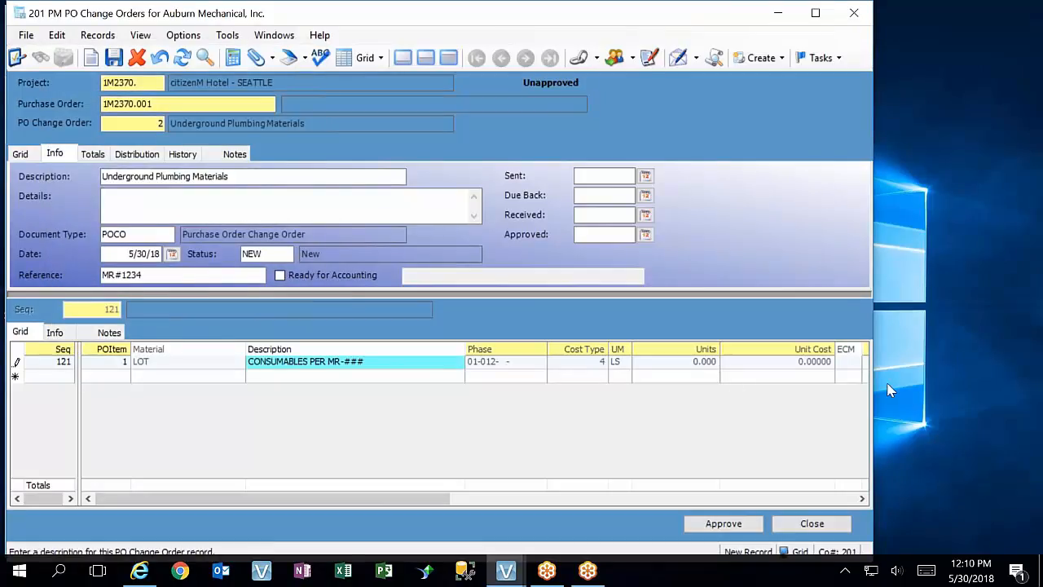
# Widen the change order form to expose the line's Amount column and display the purchase order totals above the grid.
pyautogui.moveTo(873, 387); pyautogui.dragTo(1042, 397)
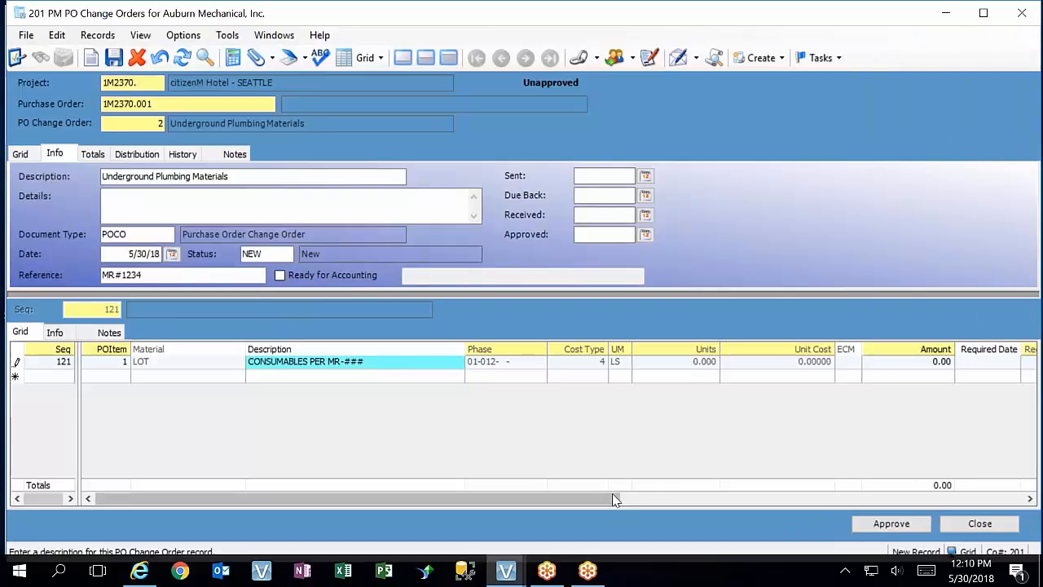
pyautogui.moveTo(611, 498); pyautogui.dragTo(758, 510)
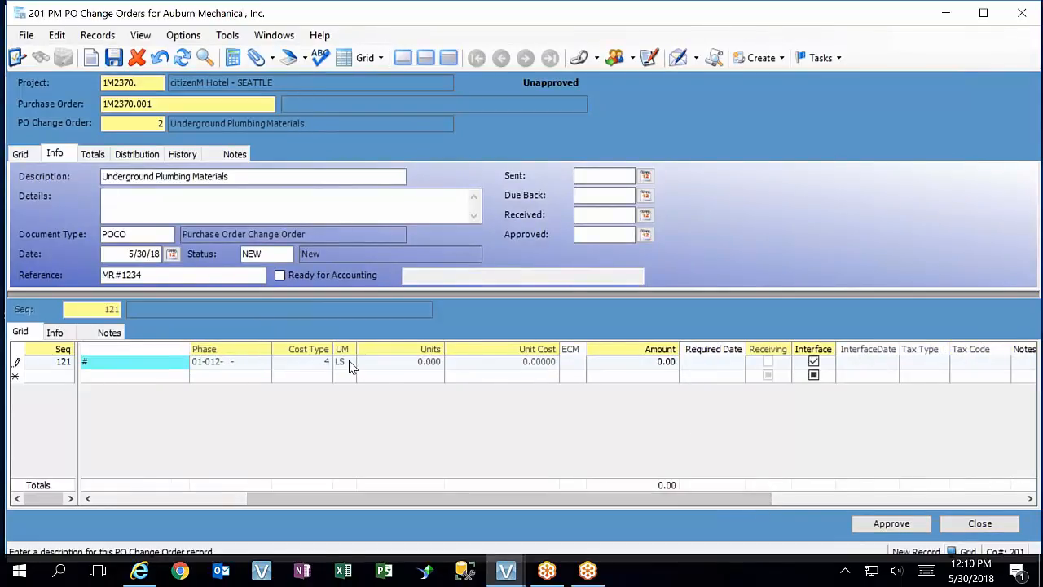
pyautogui.click(668, 365)
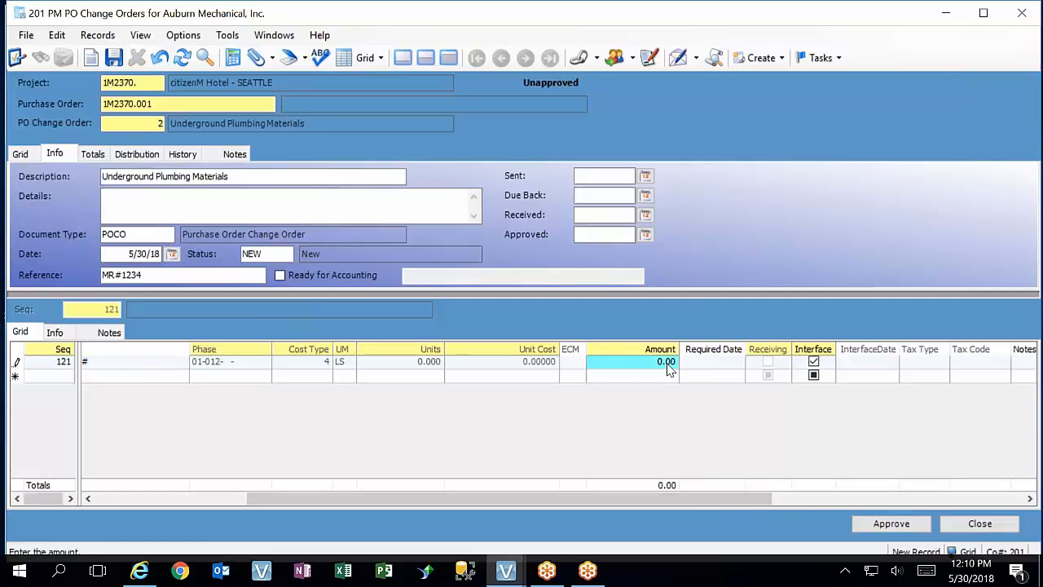
pyautogui.moveTo(700, 497)
pyautogui.mouseDown()
pyautogui.moveTo(988, 465)
pyautogui.moveTo(701, 504)
pyautogui.mouseUp()
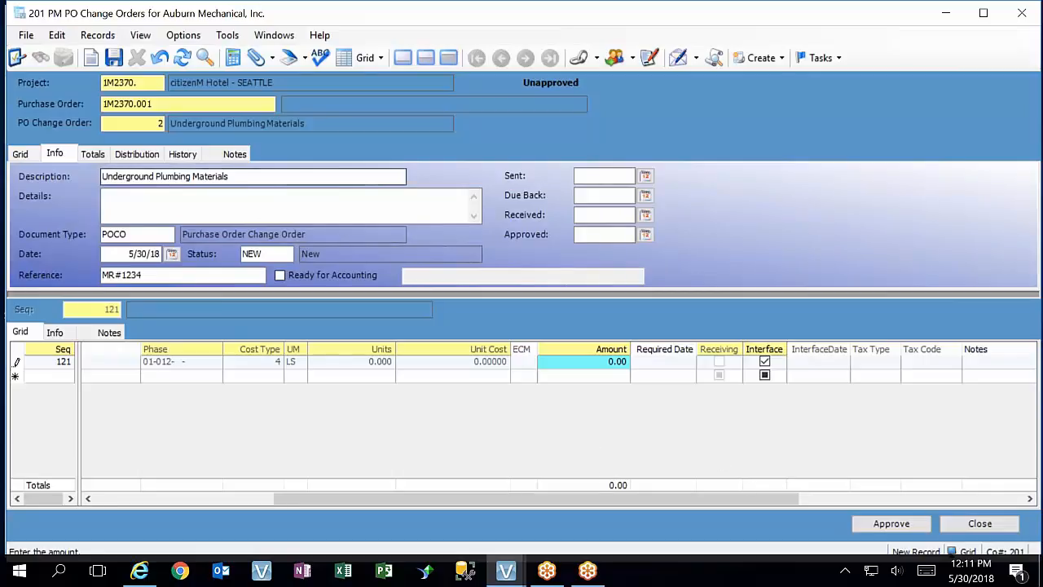
pyautogui.click(92, 155)
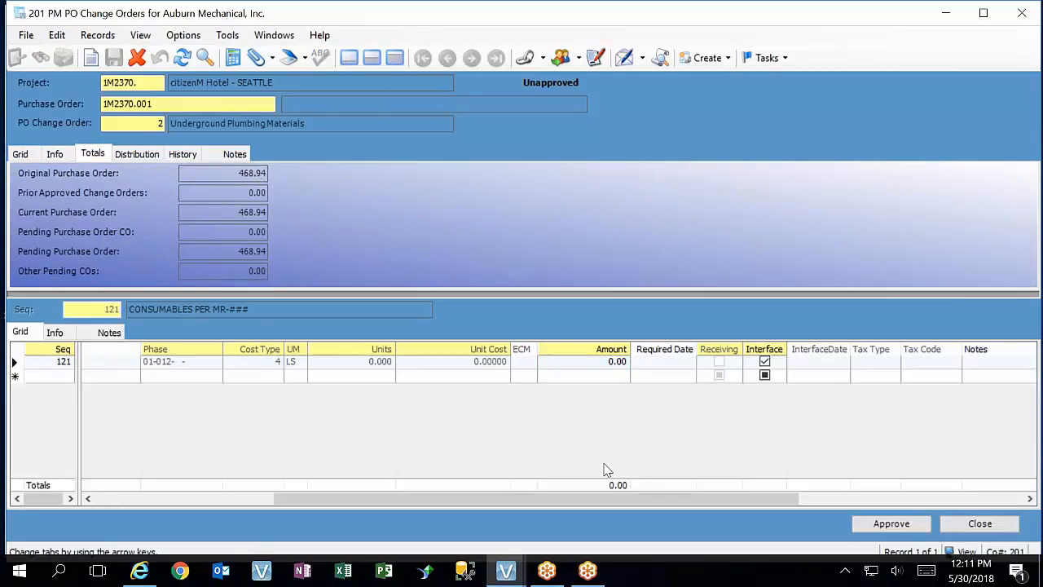
pyautogui.click(606, 366)
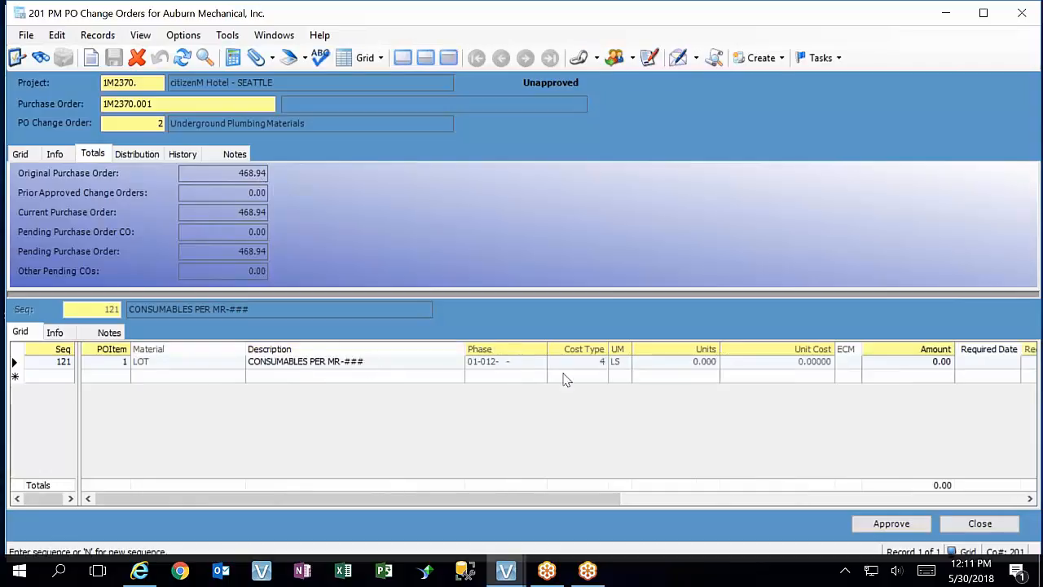
pyautogui.click(943, 366)
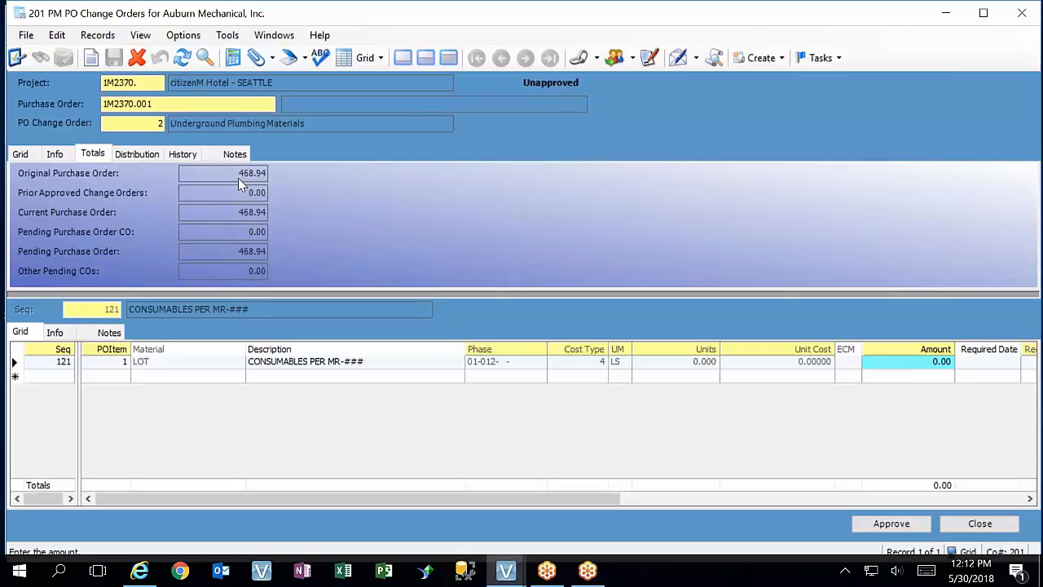
# Set the line item's amount to 100 and save the change order.
pyautogui.click(908, 365)
pyautogui.write('100')
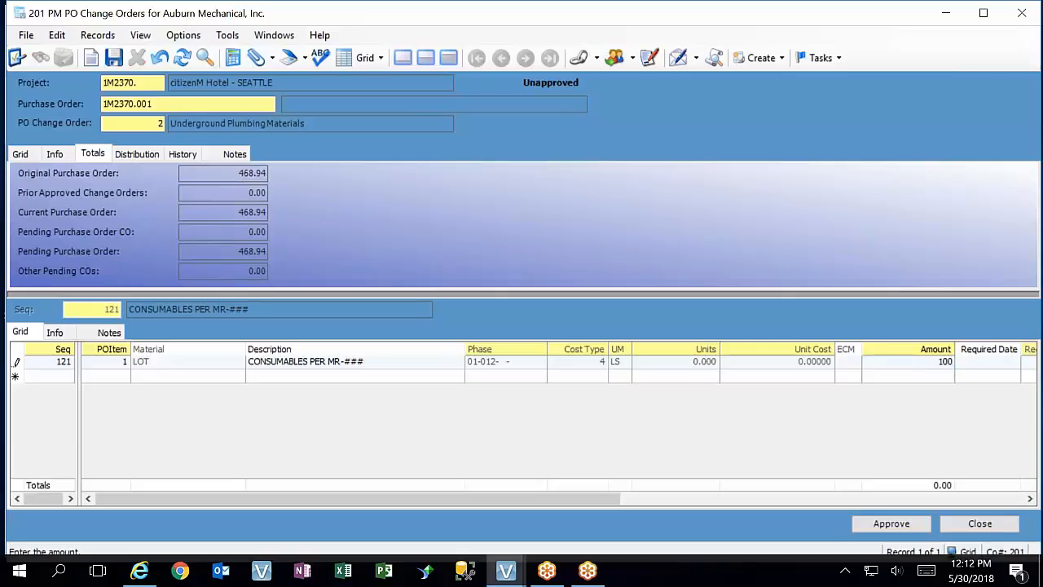
pyautogui.press('Tab')
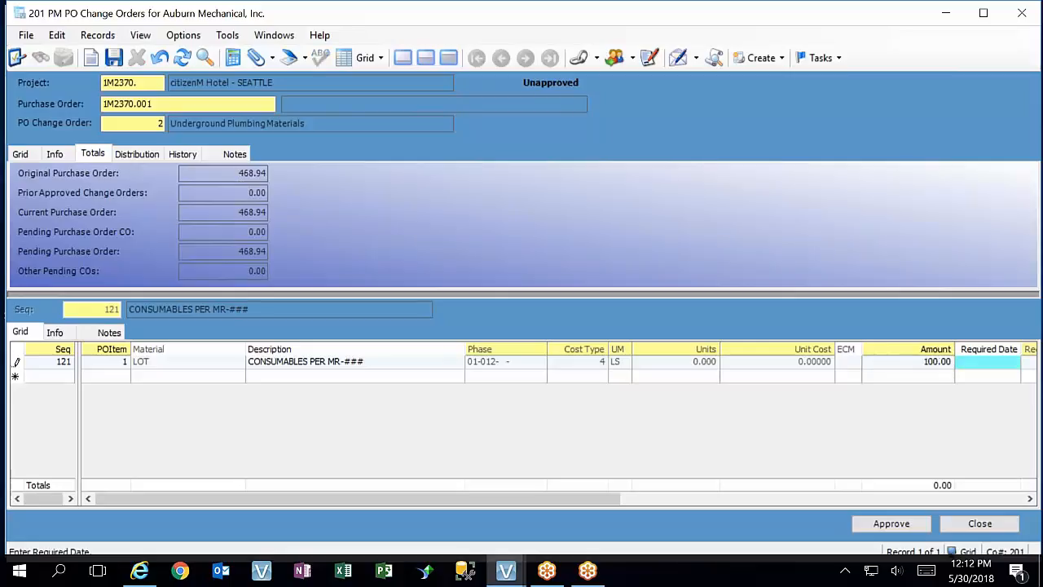
pyautogui.click(114, 57)
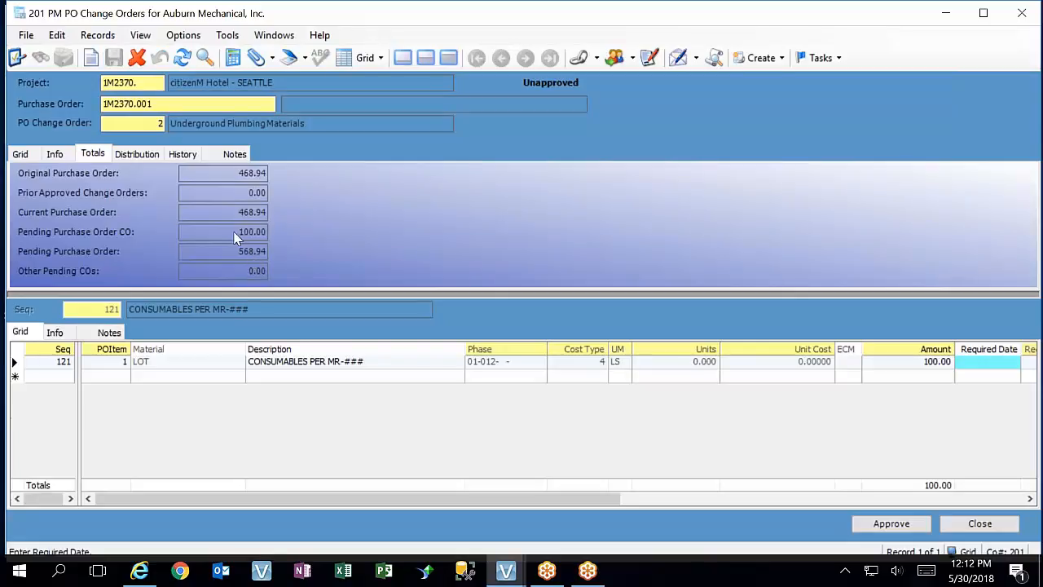
# Change the CONSUMABLES PER MR-### line's amount to -100 and save the change order.
pyautogui.click(934, 362)
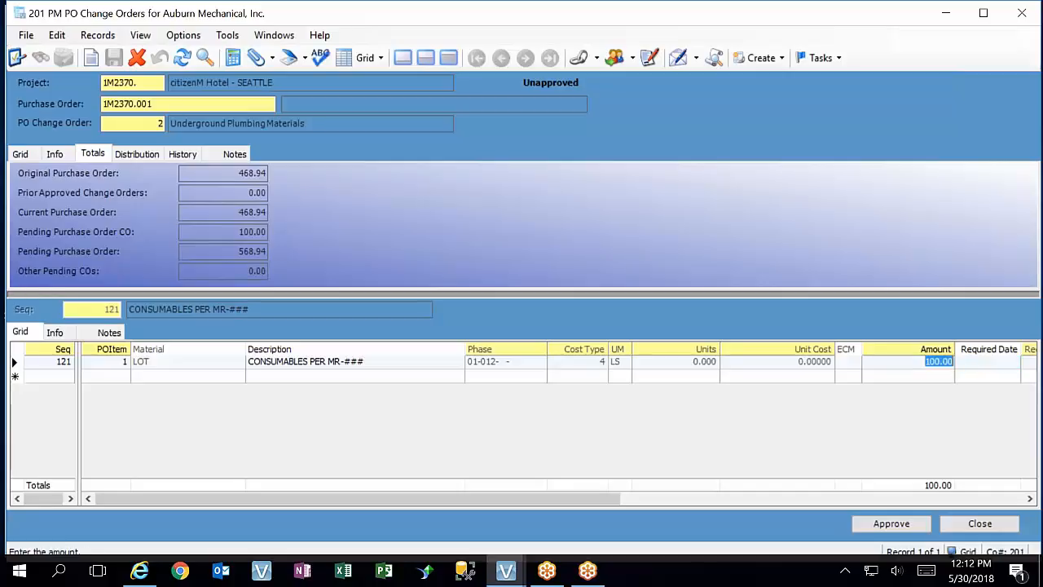
pyautogui.write('-100')
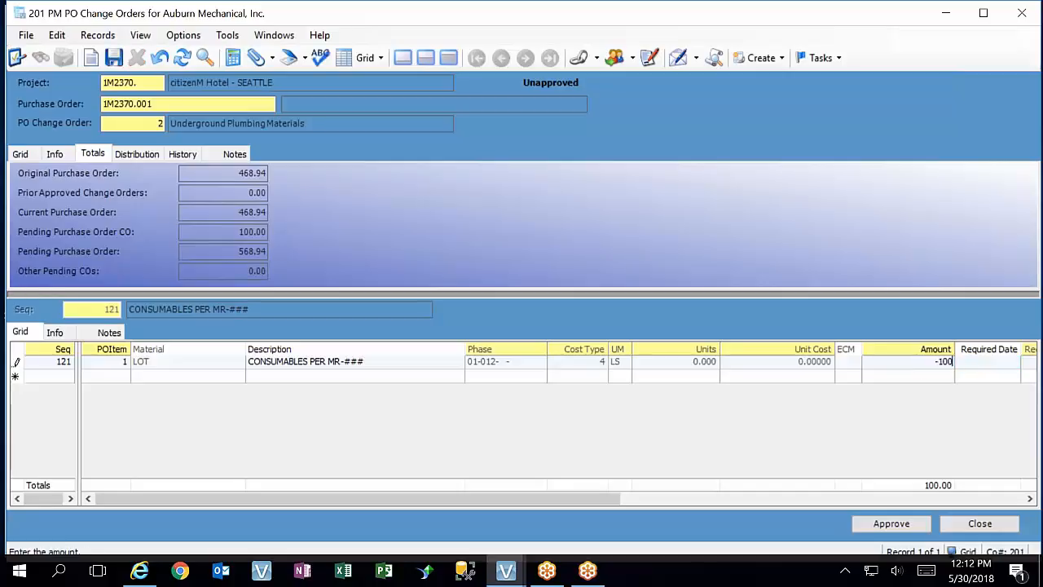
pyautogui.press('Tab')
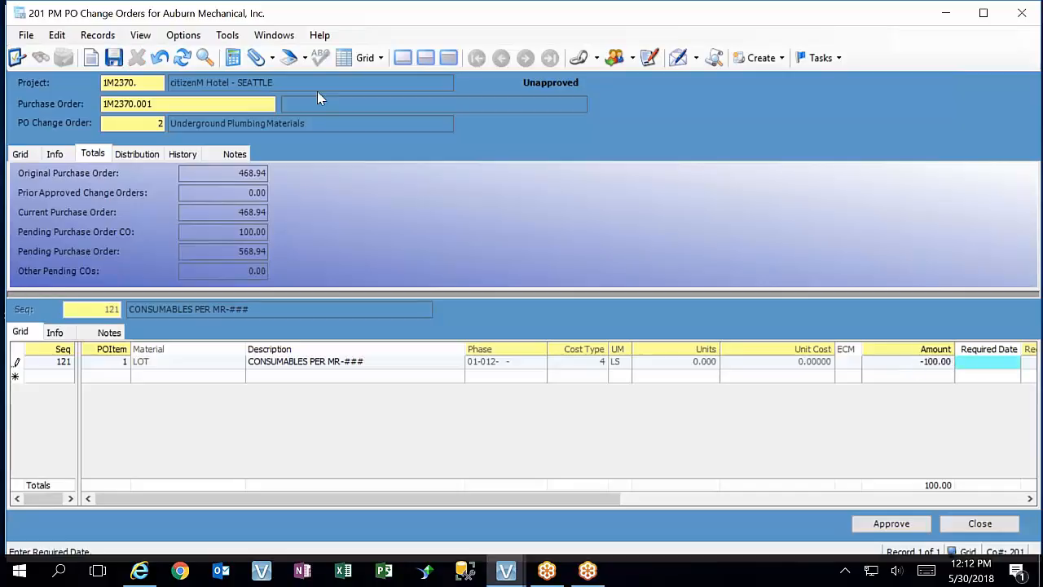
pyautogui.click(113, 57)
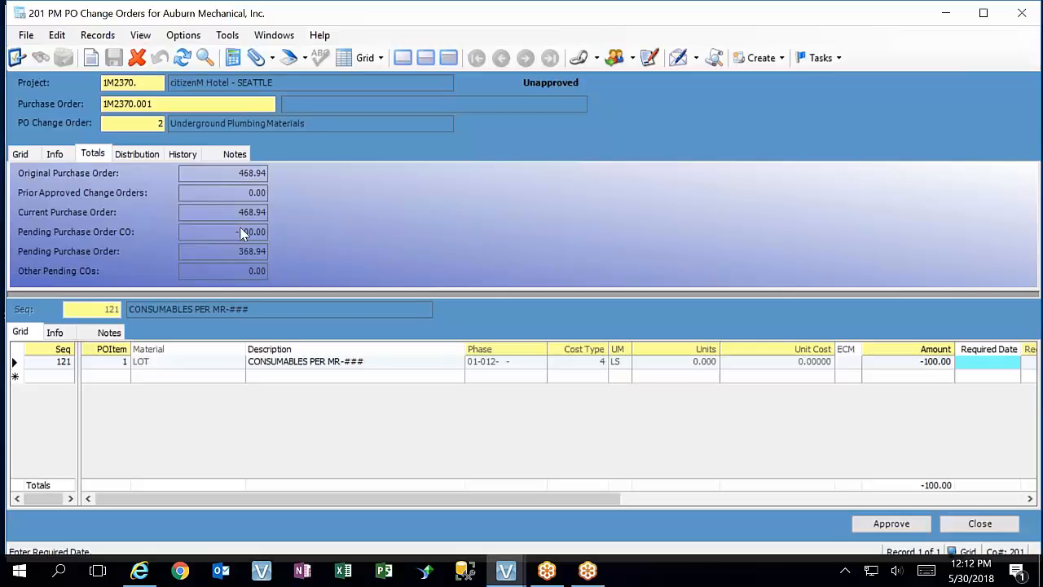
# Set the CONSUMABLES PER MR-### line's amount back to 100 and commit the row.
pyautogui.click(929, 363)
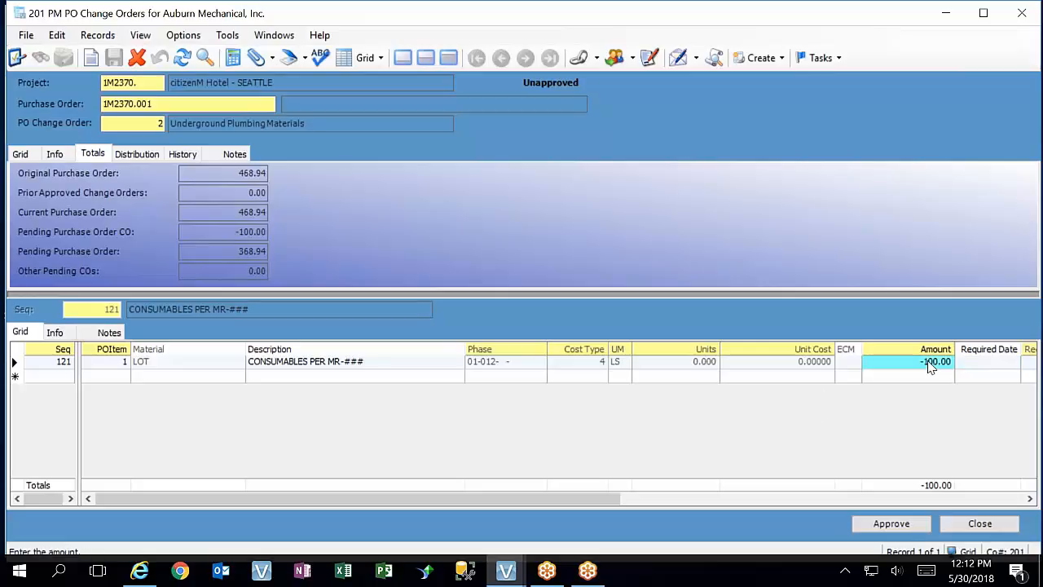
pyautogui.write('100')
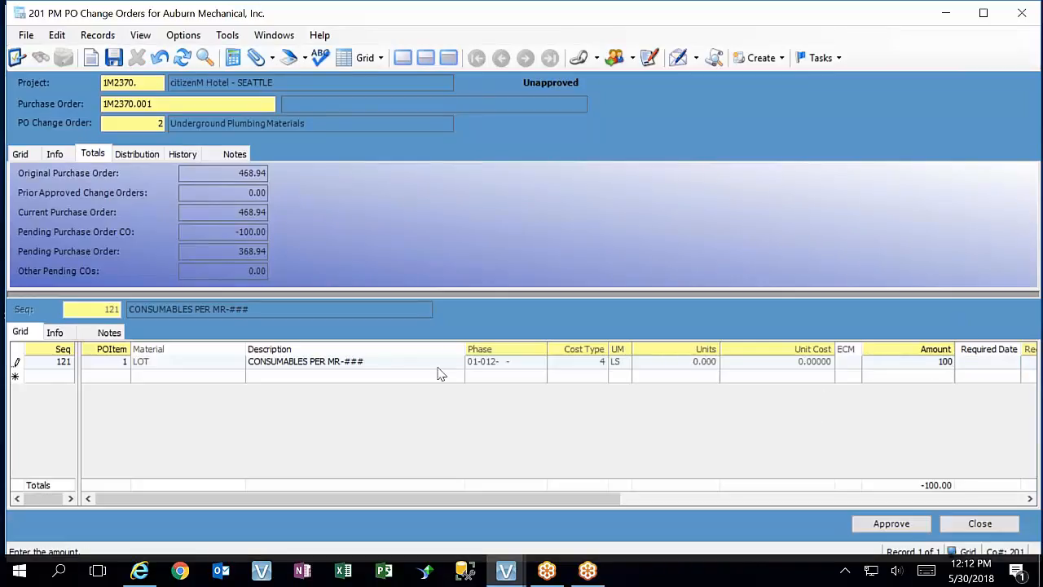
pyautogui.click(64, 379)
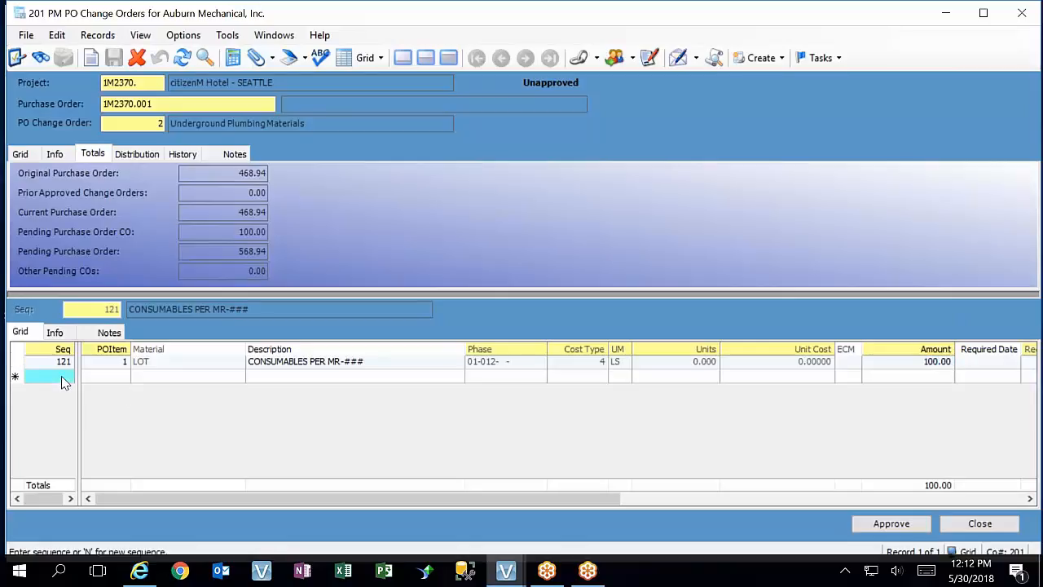
# Add a second line with the next sequence number, assigning it PO item 2 and material 001NW0140F_NET.
pyautogui.press('Tab')
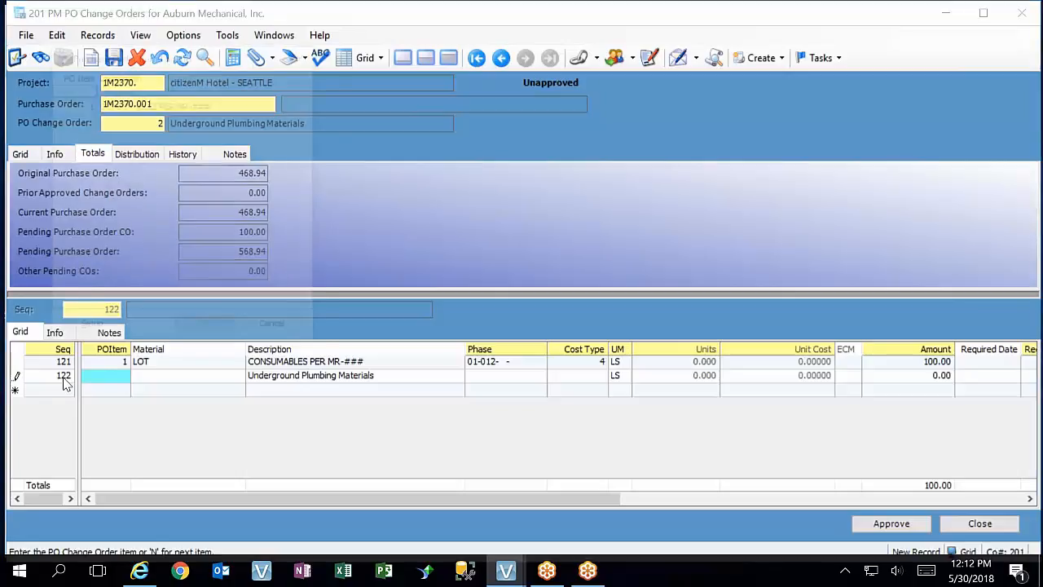
pyautogui.click(295, 329)
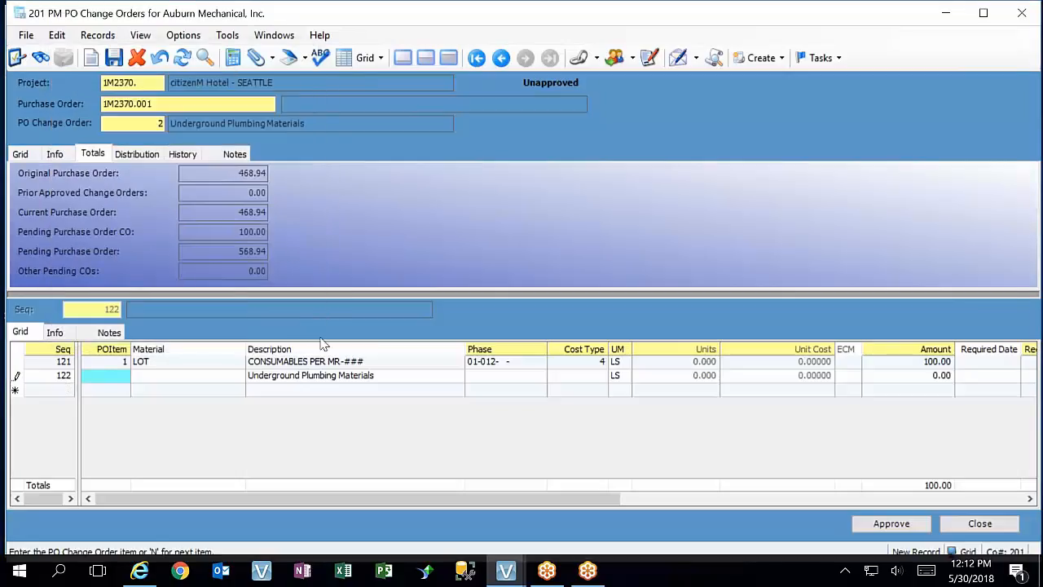
pyautogui.write('2')
pyautogui.press('Tab')
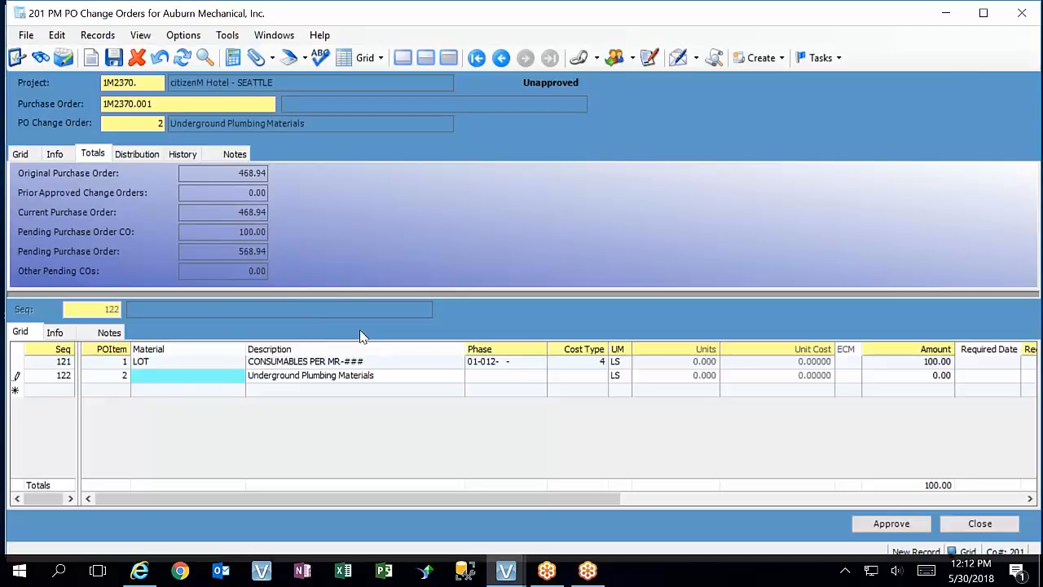
pyautogui.press('F4')
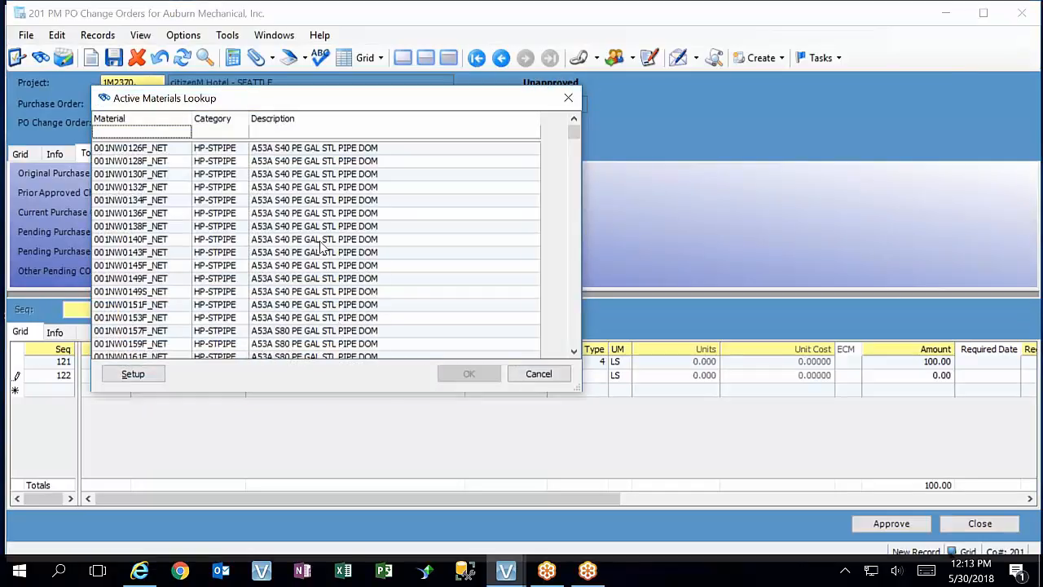
pyautogui.doubleClick(319, 242)
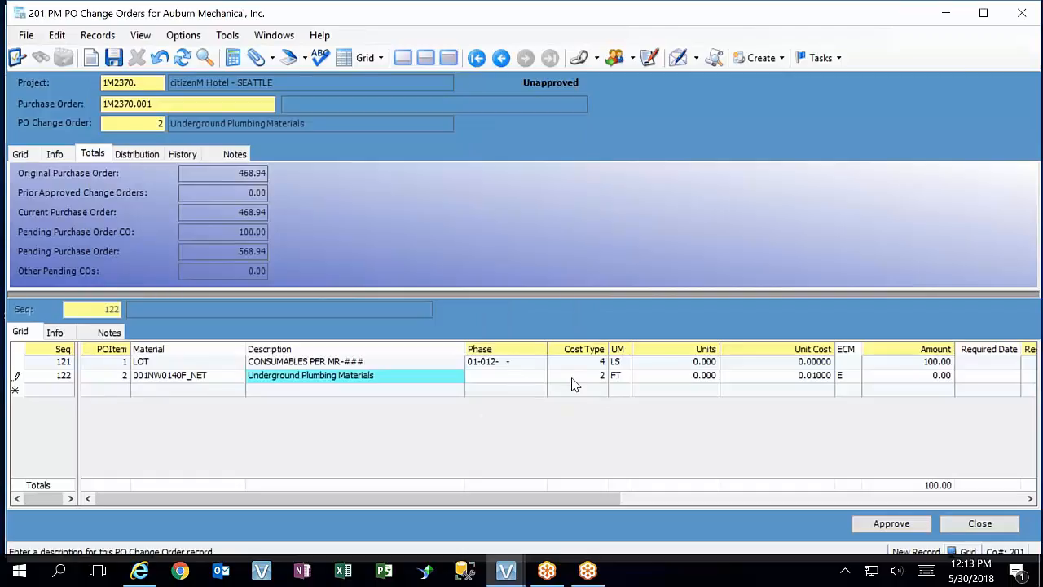
# Assign the second line to project phase 12-211-BG-, Plumbing Field Sanitary Waste and Vent.
pyautogui.click(676, 378)
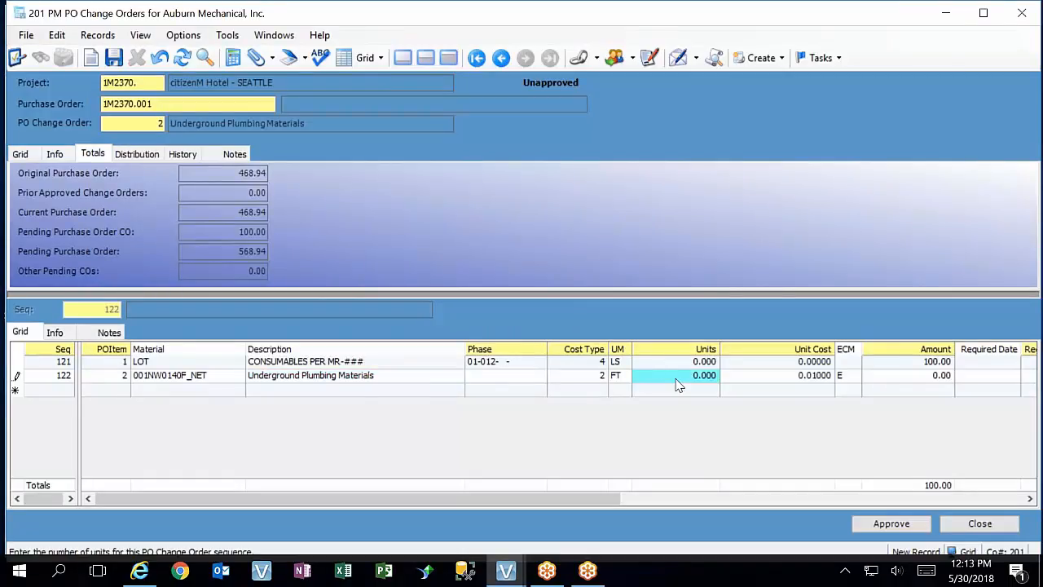
pyautogui.click(515, 382)
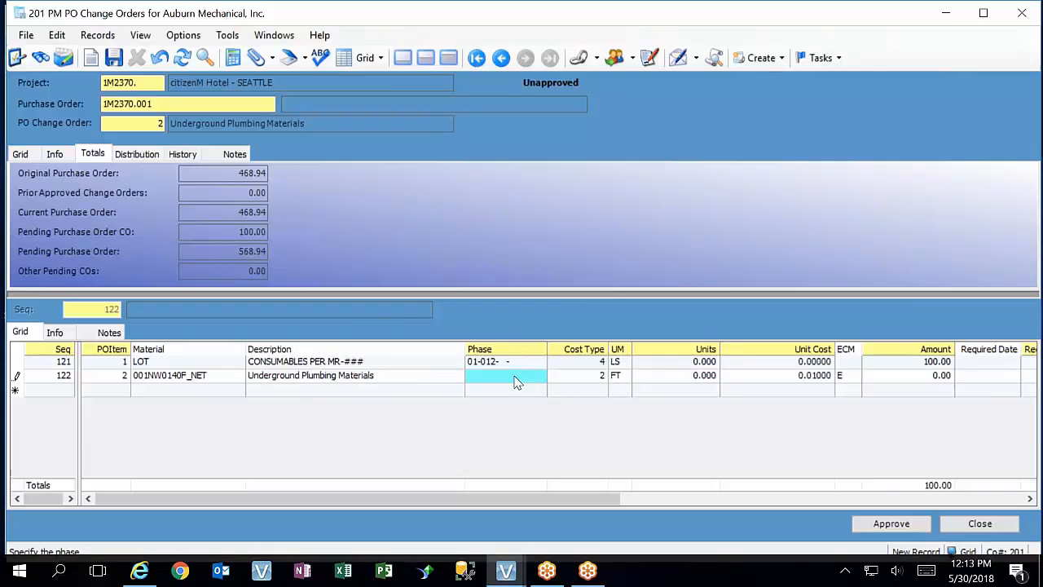
pyautogui.doubleClick(515, 382)
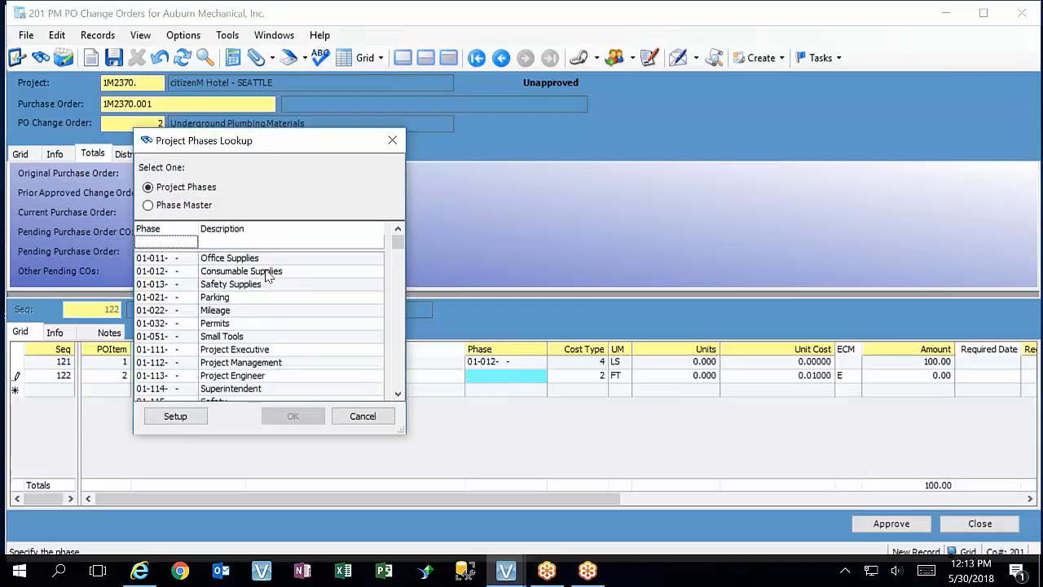
pyautogui.click(402, 356)
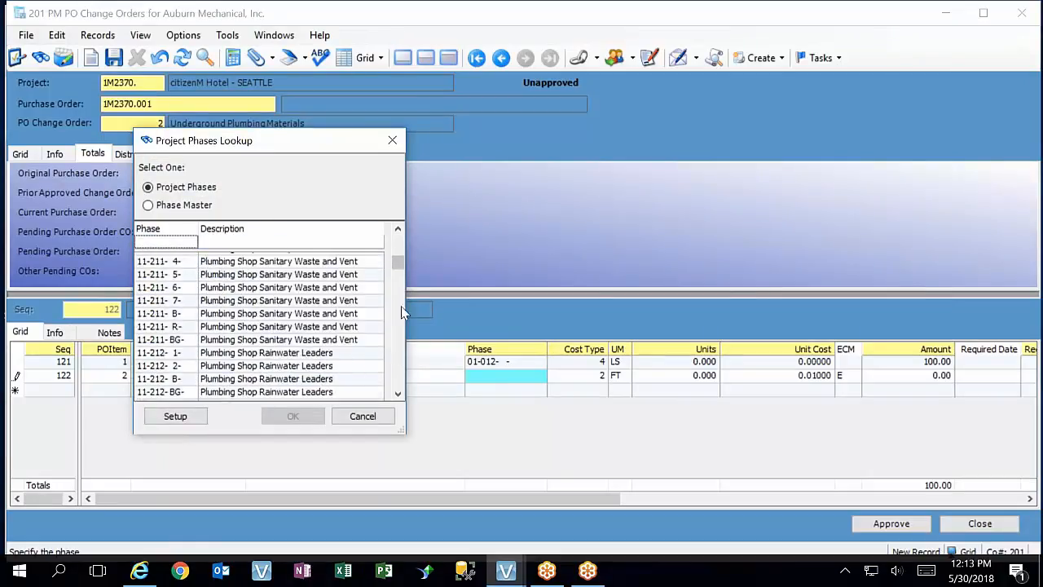
pyautogui.click(398, 362)
pyautogui.click(398, 368)
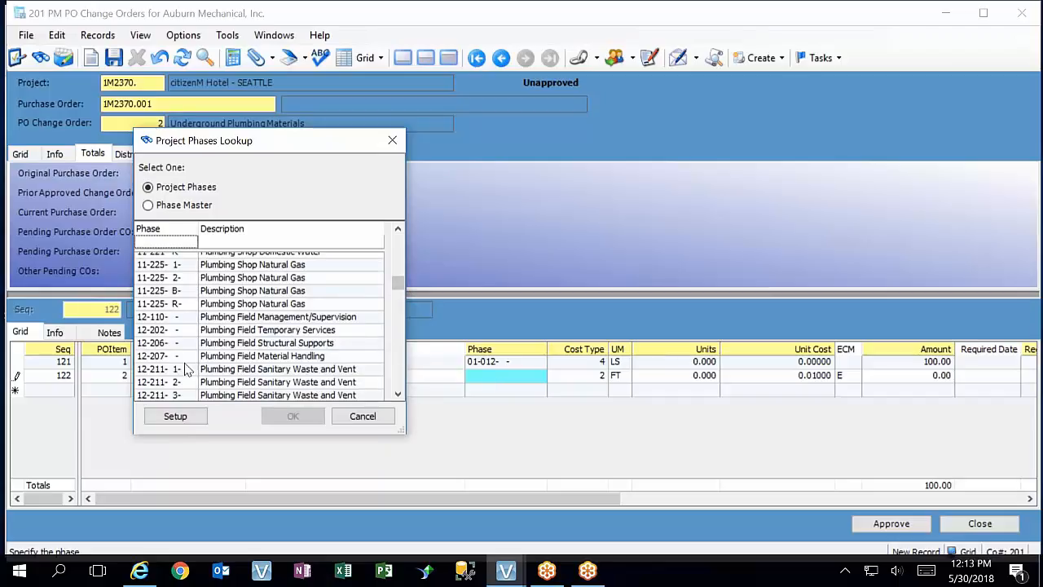
pyautogui.scroll(-4, 182, 371)
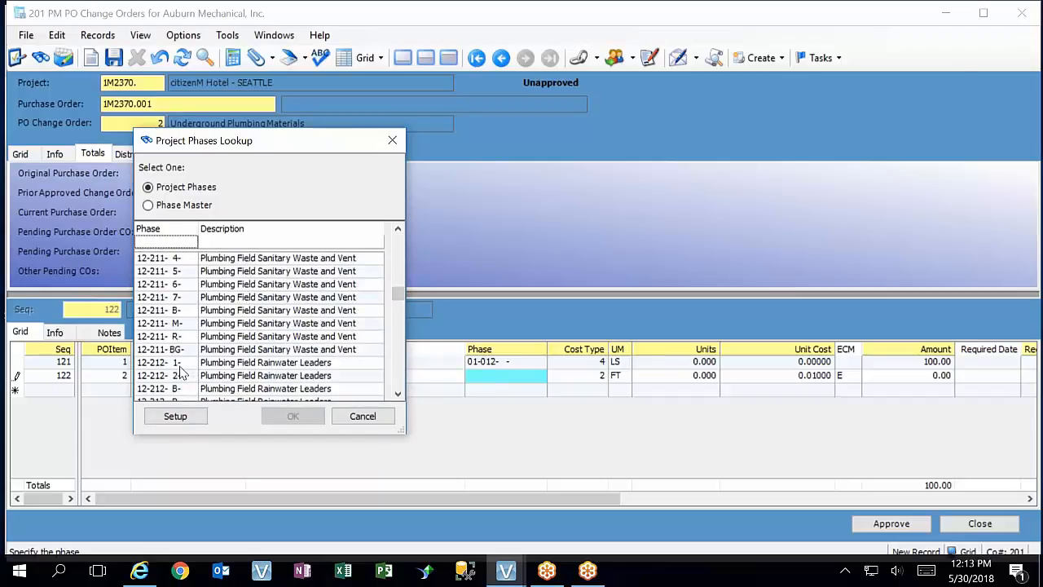
pyautogui.click(181, 349)
pyautogui.click(292, 414)
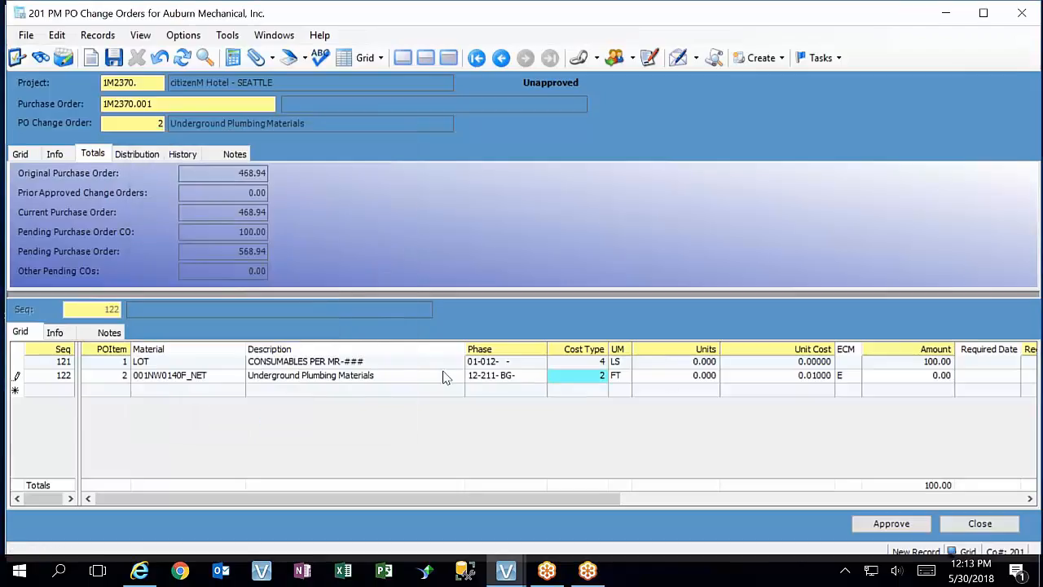
# Set the second line's units to 250 and unit cost to 1.12 with ECM kept at E, and save the change order.
pyautogui.click(682, 380)
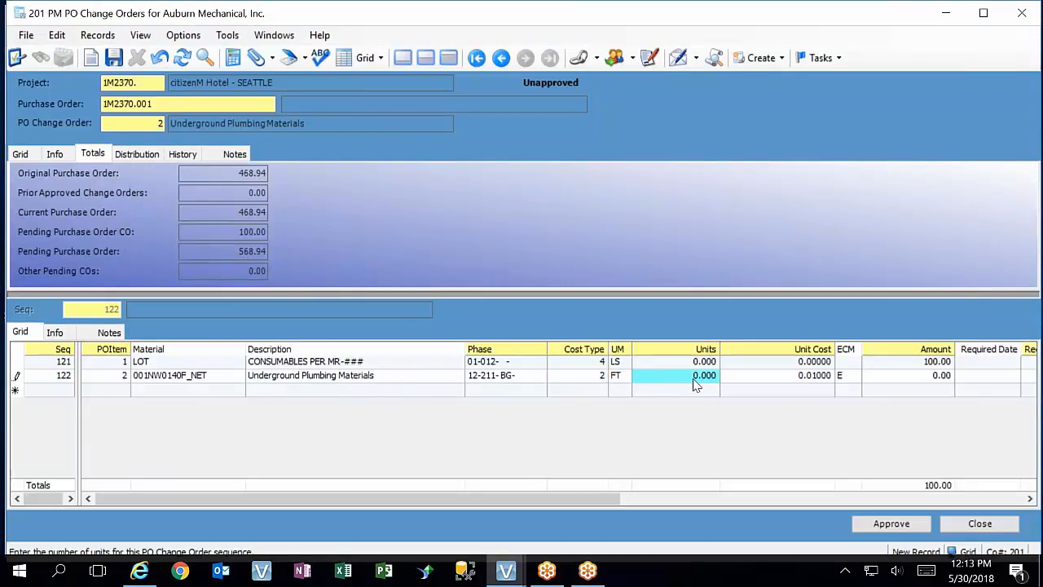
pyautogui.write('250')
pyautogui.press('Tab')
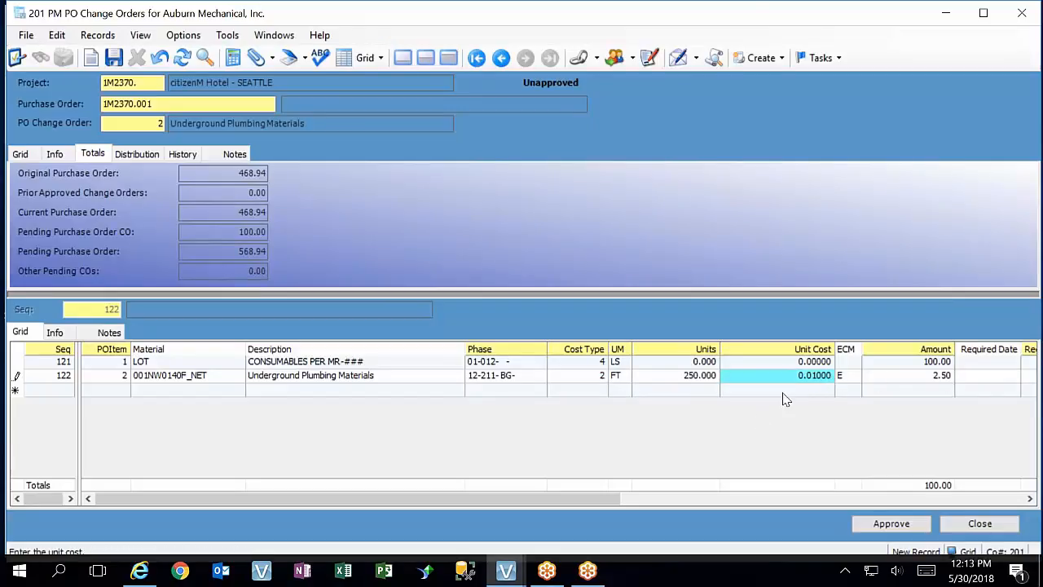
pyautogui.click(810, 380)
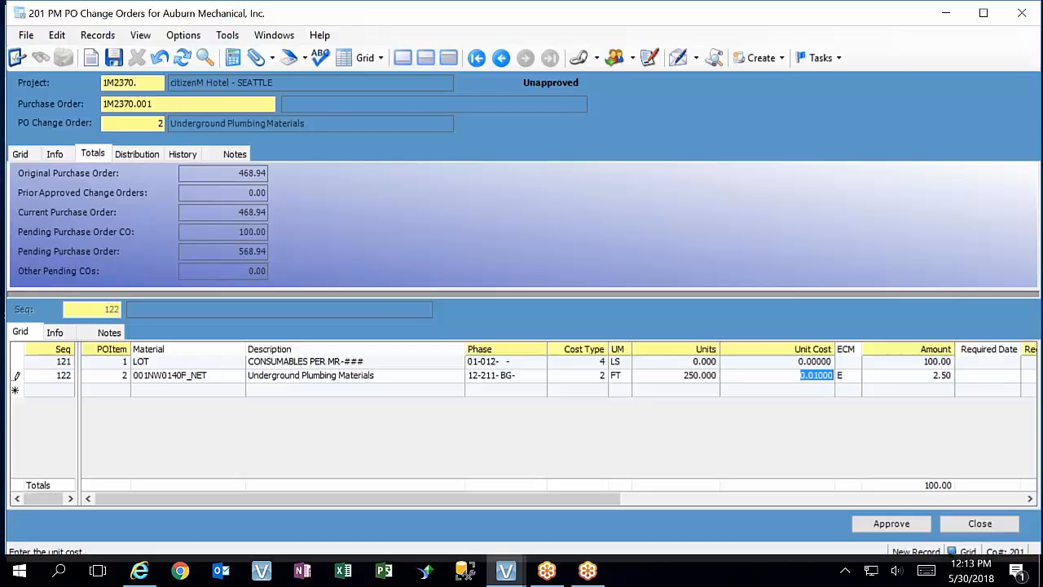
pyautogui.write('1.12')
pyautogui.press('Tab')
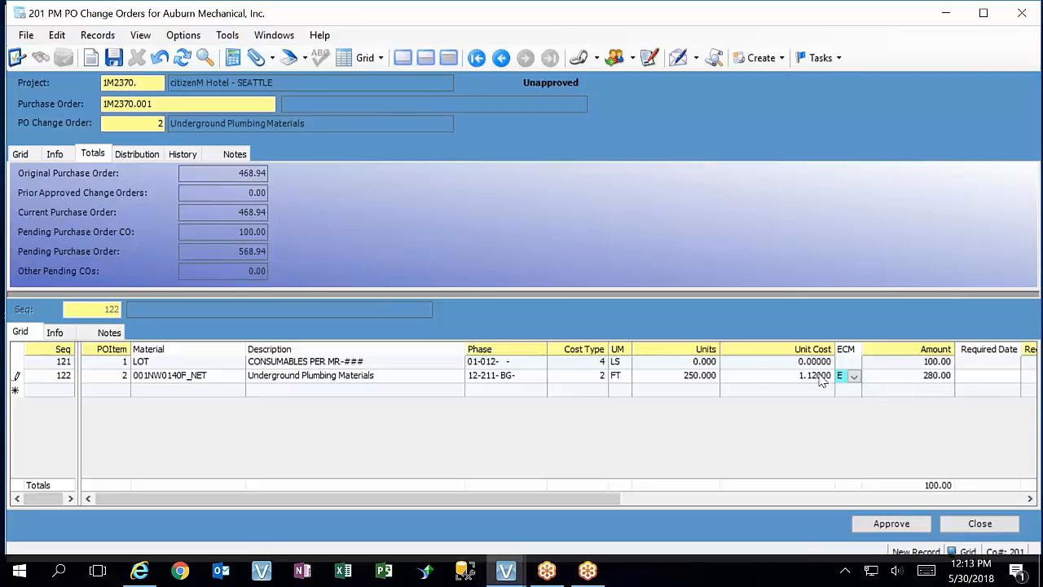
pyautogui.click(854, 378)
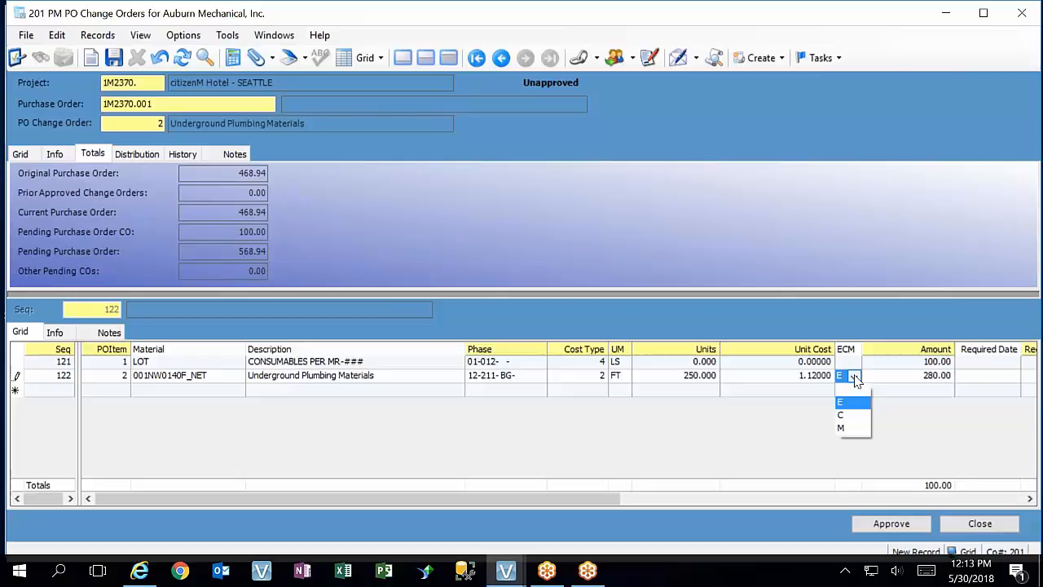
pyautogui.click(776, 379)
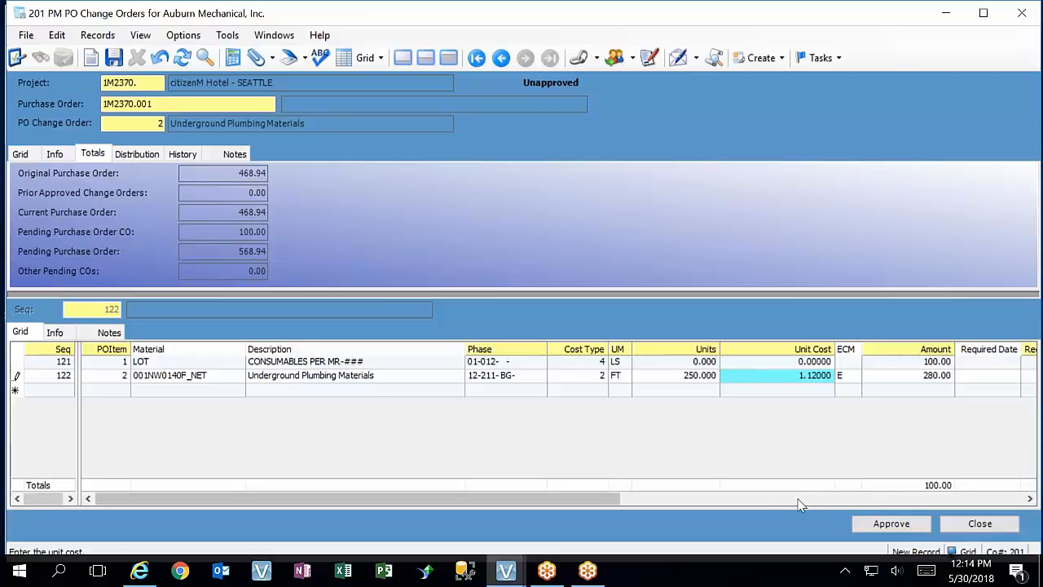
pyautogui.moveTo(607, 500); pyautogui.dragTo(783, 523)
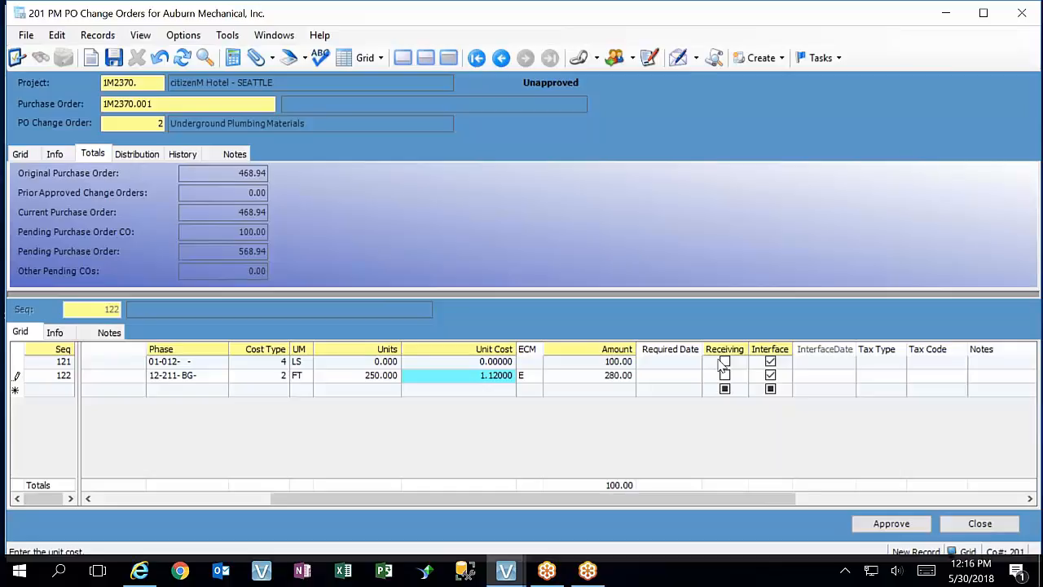
pyautogui.click(114, 57)
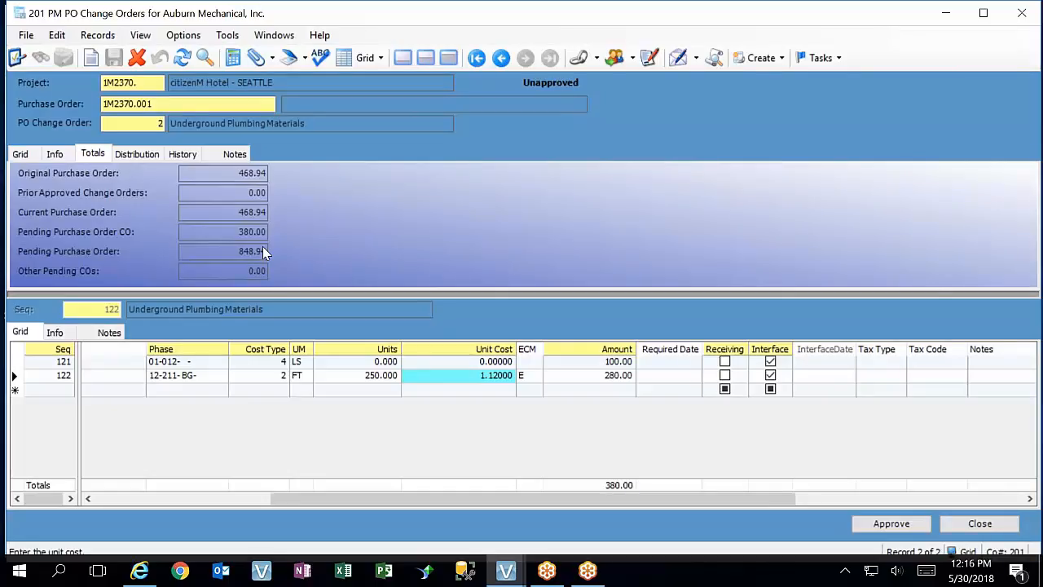
# Approve the change order and display its header information with the status and approved date.
pyautogui.click(892, 526)
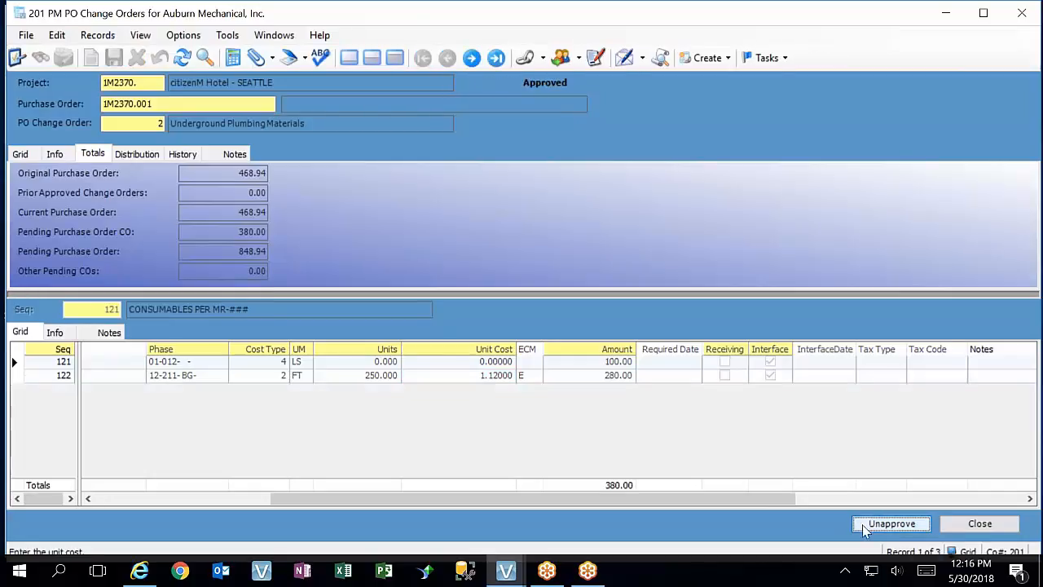
pyautogui.click(56, 155)
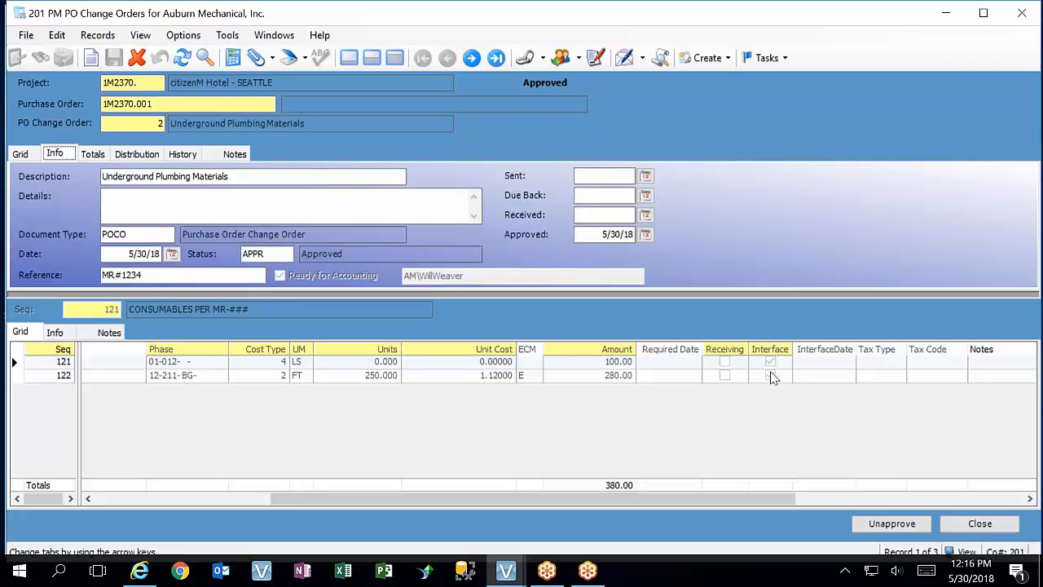
# Unapprove the change order, mark it Ready for Accounting again, and save the header.
pyautogui.click(900, 524)
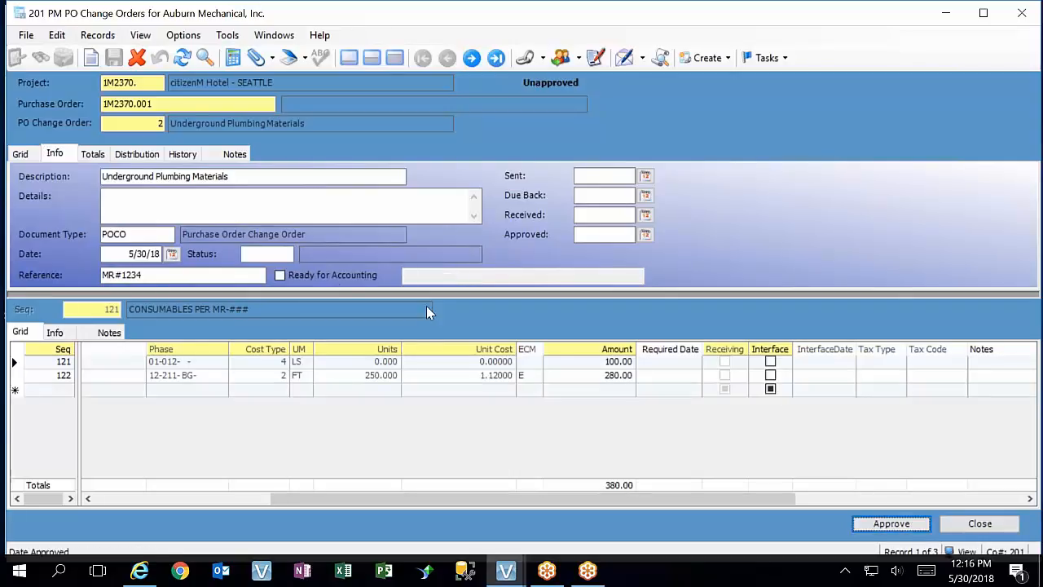
pyautogui.click(280, 275)
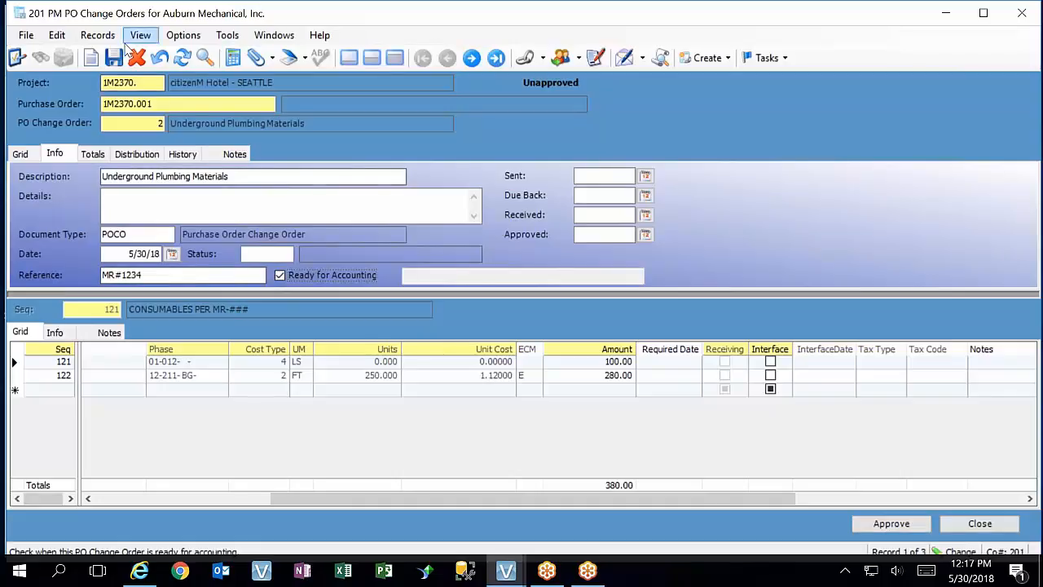
pyautogui.click(107, 64)
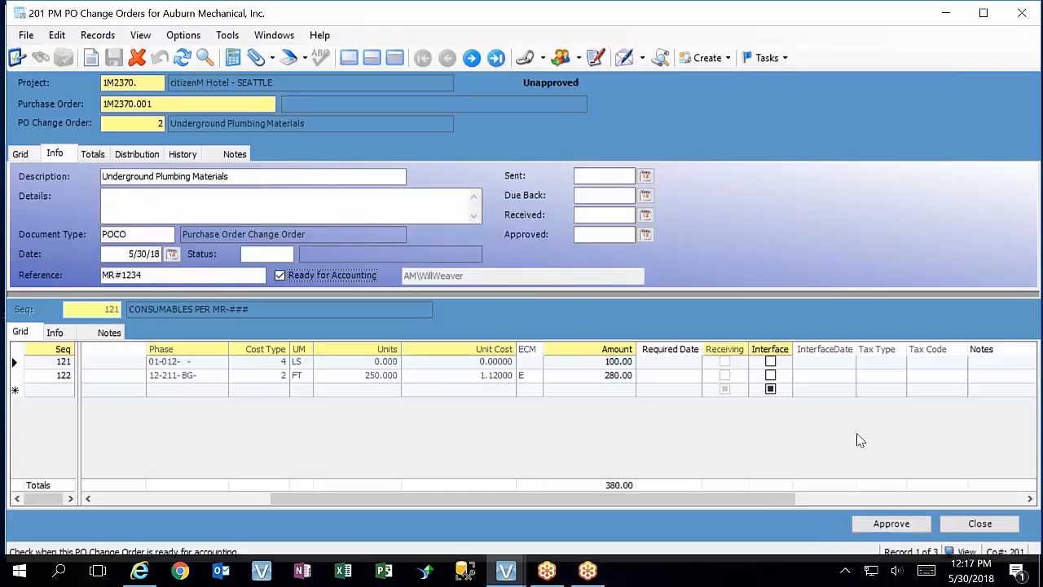
# Flag both line items, sequences 121 and 122, for Interface again and save the change order.
pyautogui.click(772, 364)
pyautogui.click(728, 500)
pyautogui.click(357, 362)
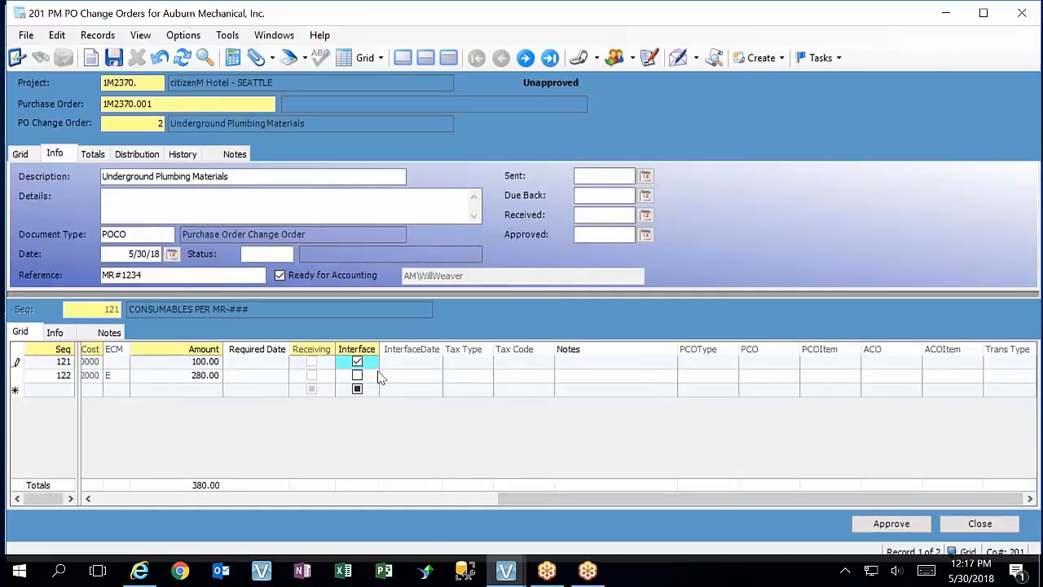
pyautogui.click(357, 376)
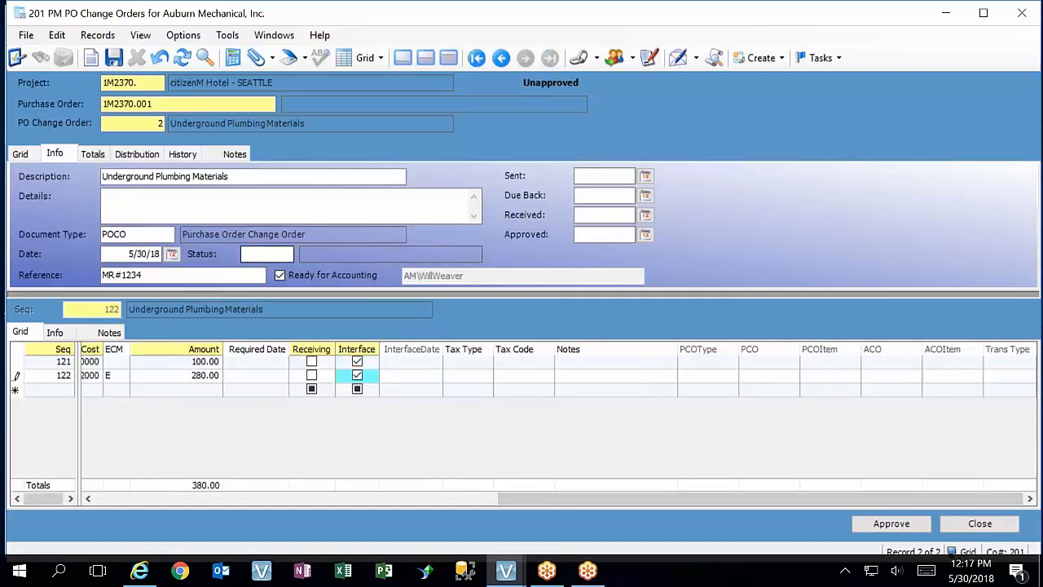
pyautogui.click(113, 58)
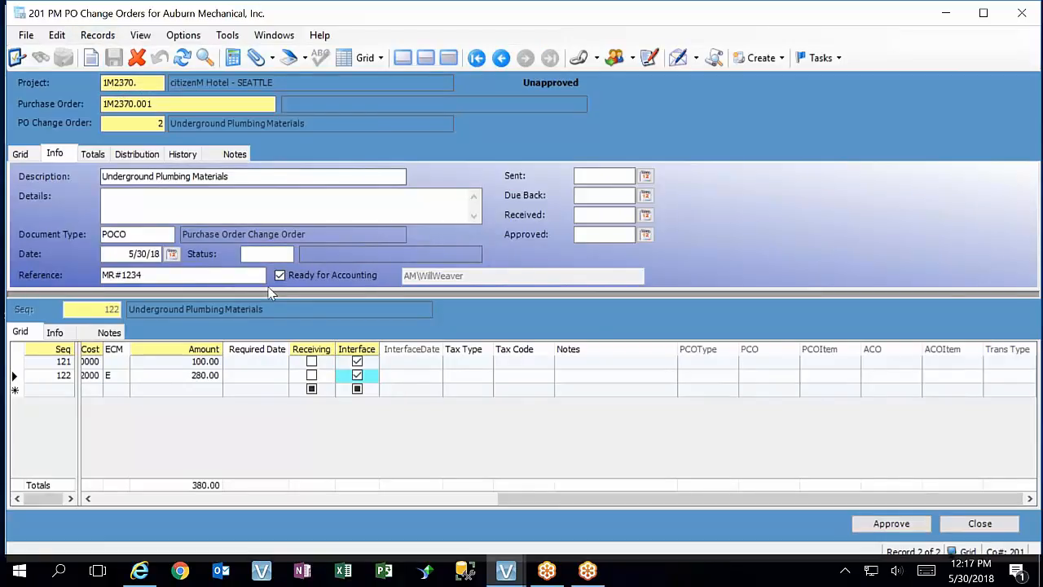
# Display the details of line item sequence 122 and toggle its Interface flag off and on again.
pyautogui.click(55, 332)
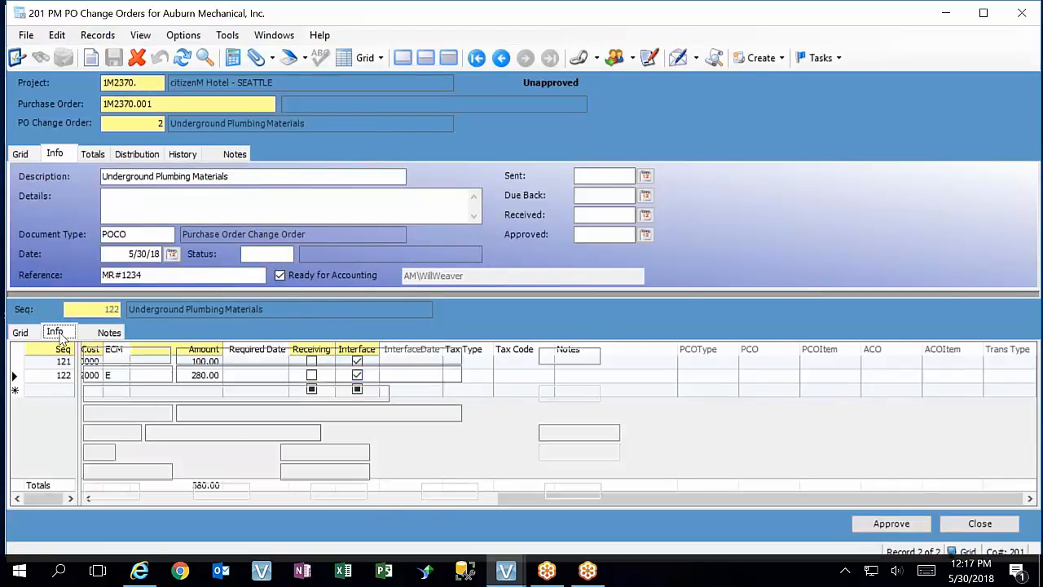
pyautogui.click(485, 396)
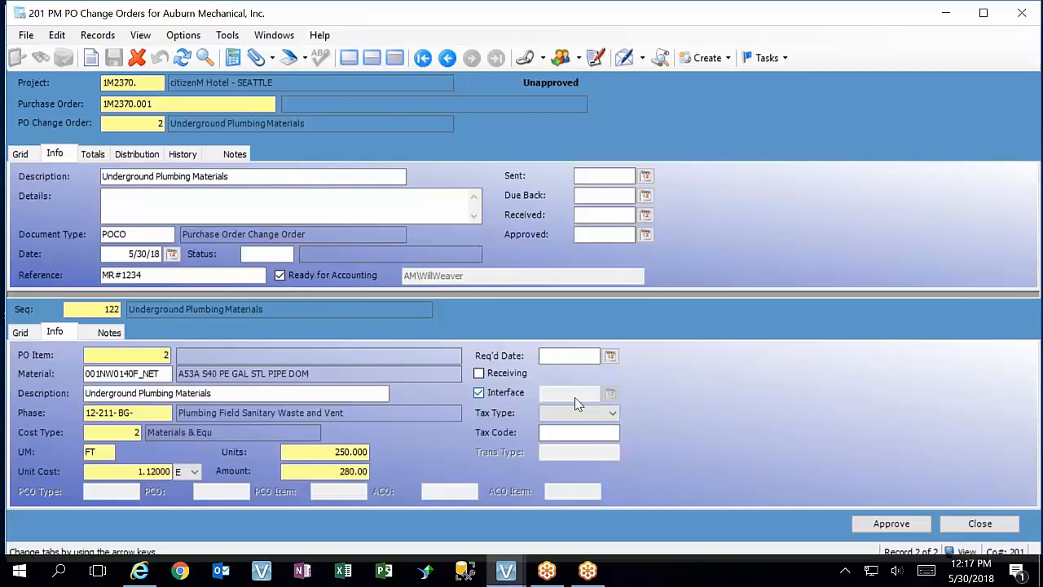
pyautogui.click(497, 399)
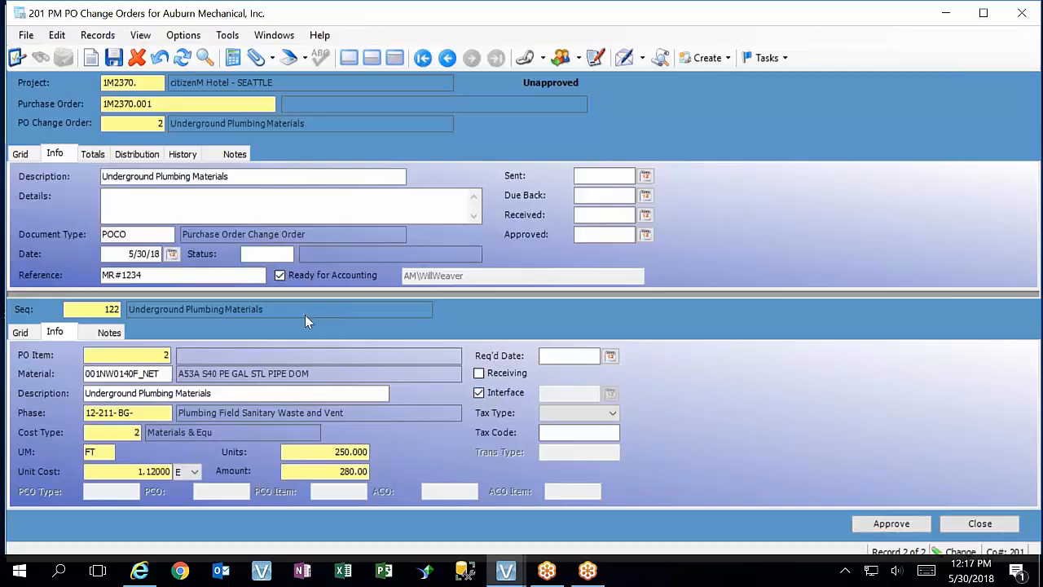
# Approve the change order, unapprove it, and approve it again.
pyautogui.click(892, 524)
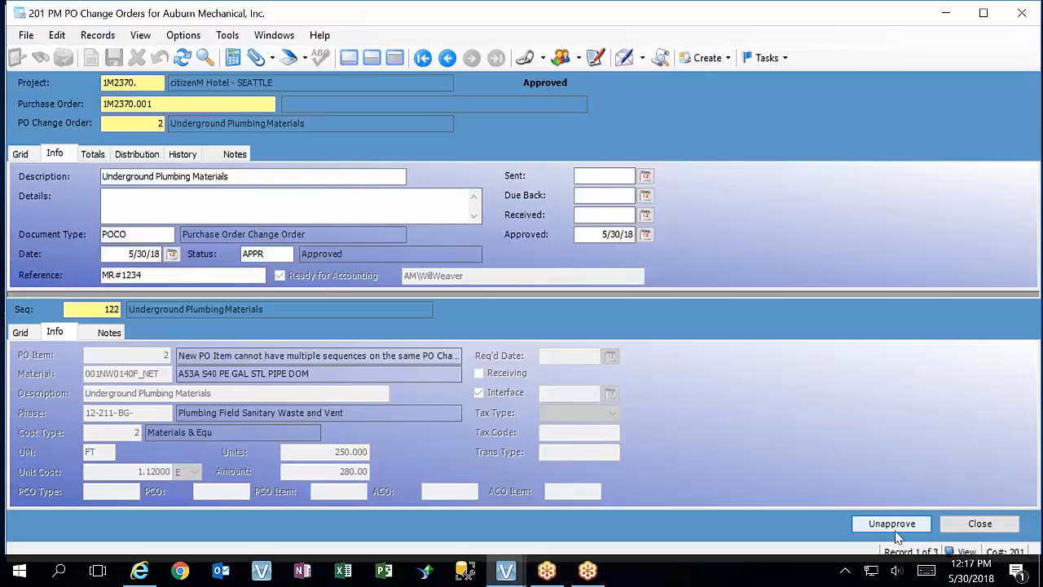
pyautogui.click(891, 526)
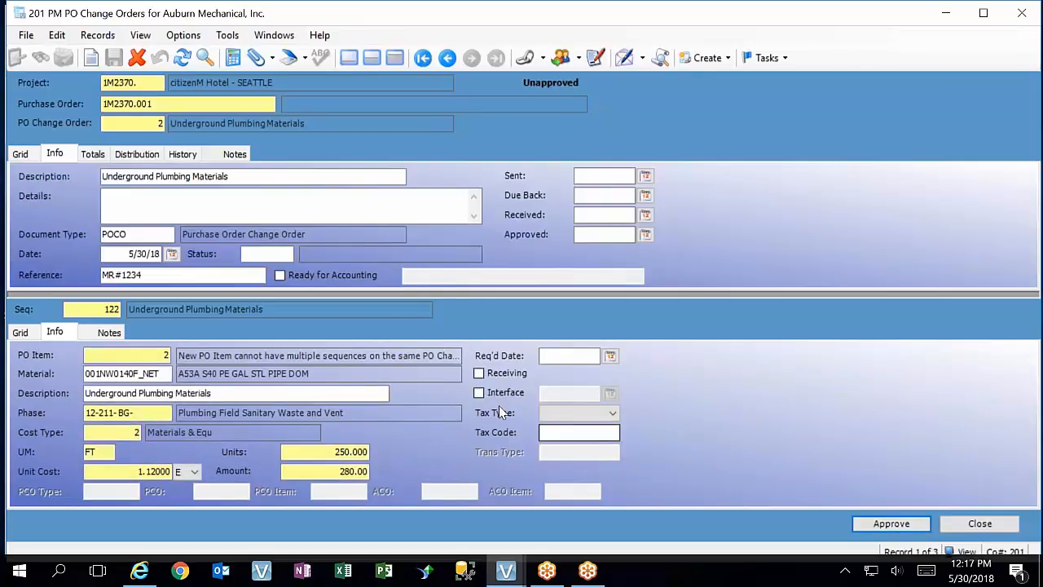
pyautogui.click(898, 525)
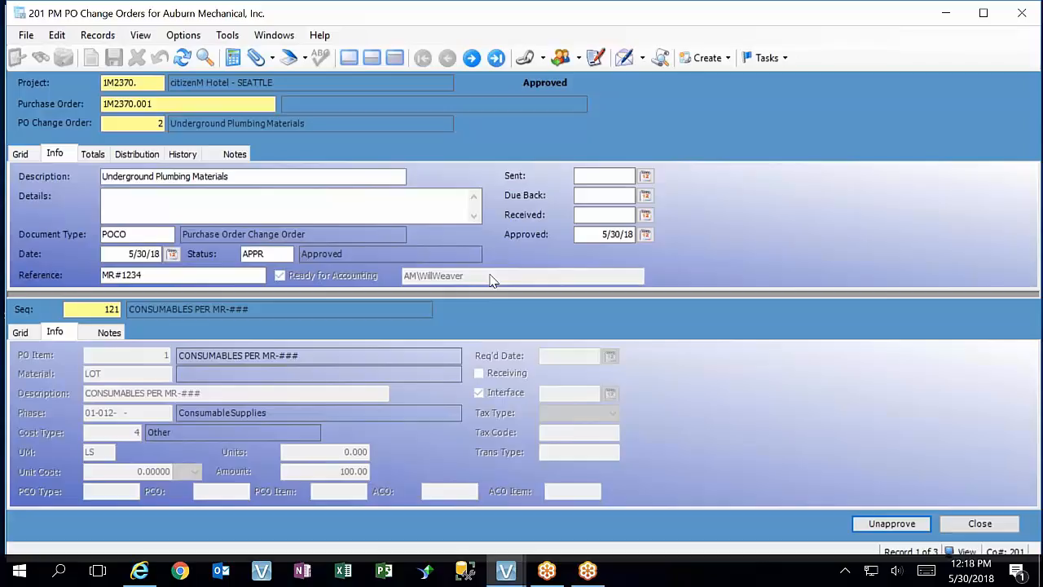
# Review the change order's history log through its latest entries and display its purchase order totals.
pyautogui.click(183, 154)
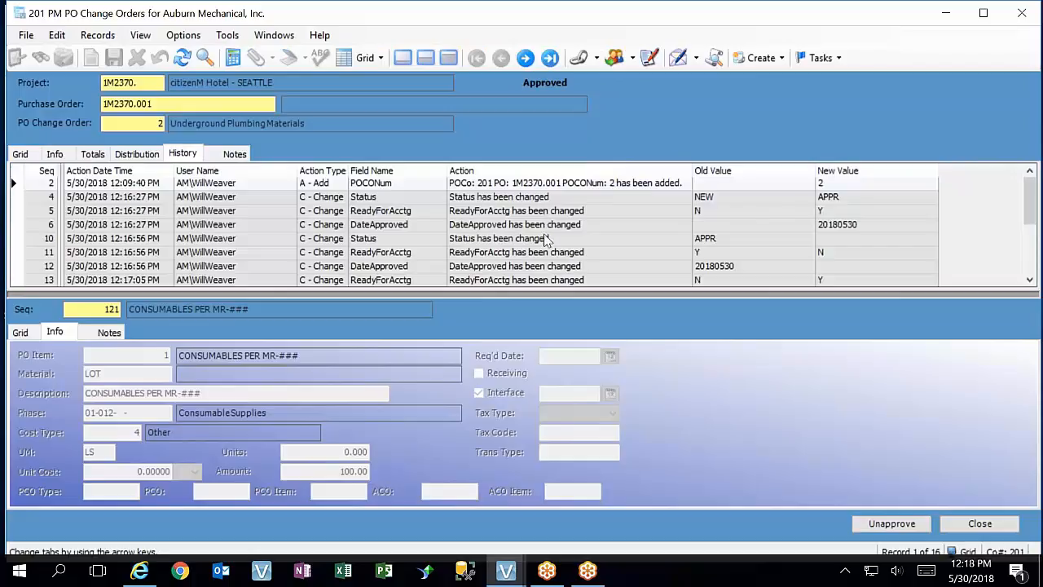
pyautogui.scroll(-4, 548, 244)
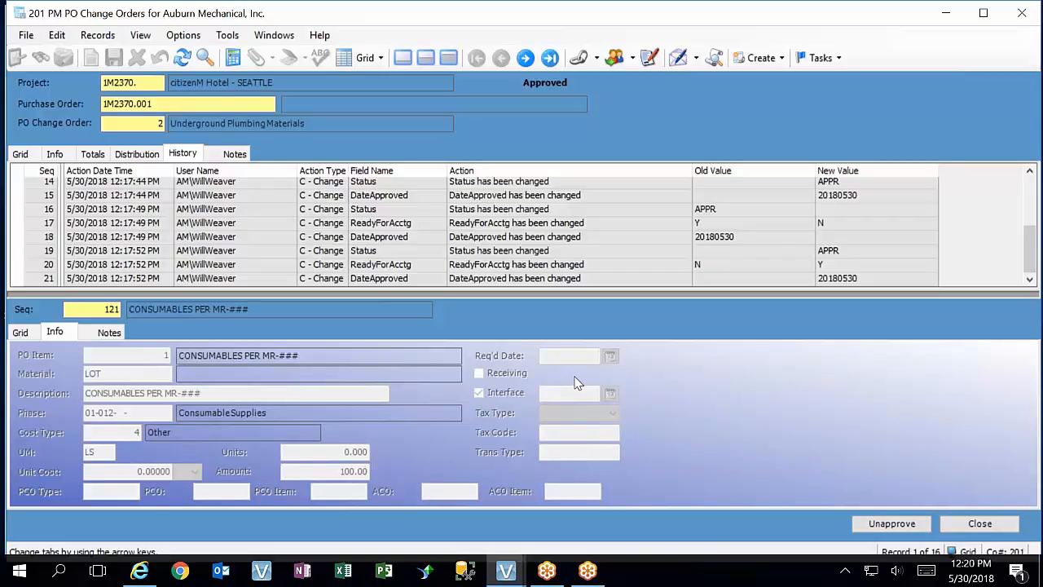
pyautogui.click(96, 155)
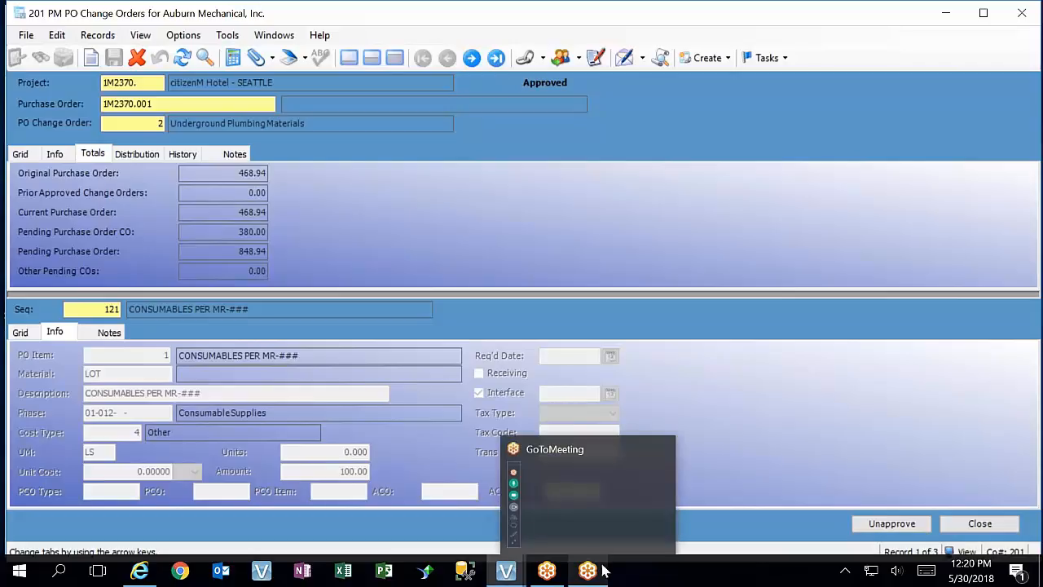
# Switch to the main menu and look through the Reports folder and the other module folders.
pyautogui.moveTo(506, 571)
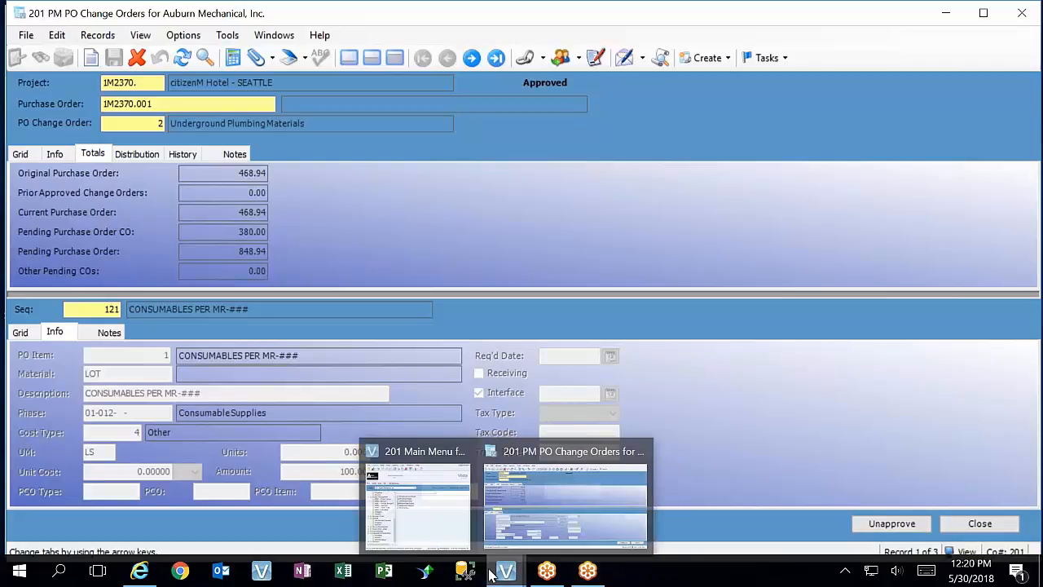
pyautogui.click(420, 494)
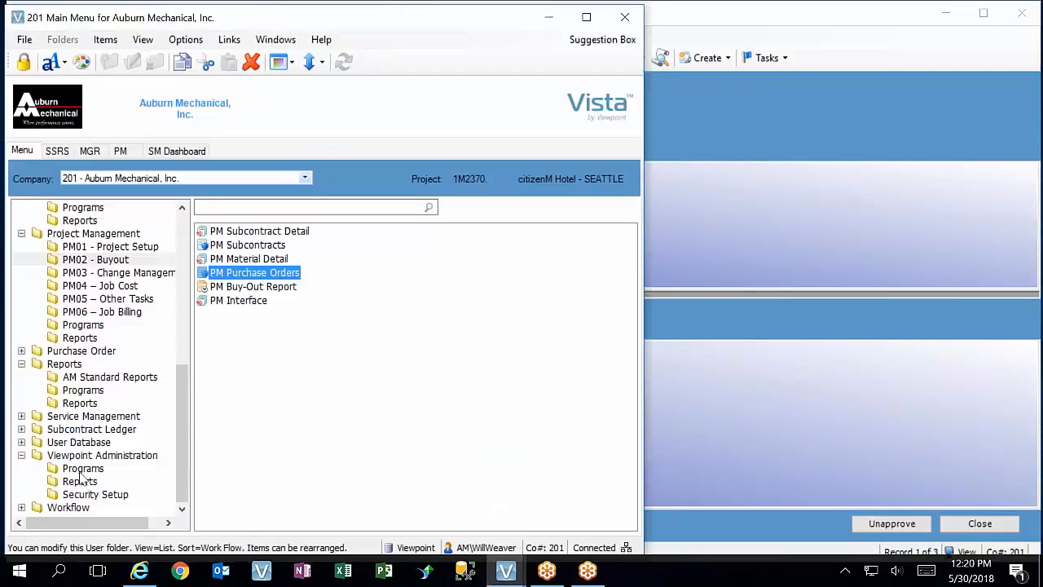
pyautogui.click(79, 405)
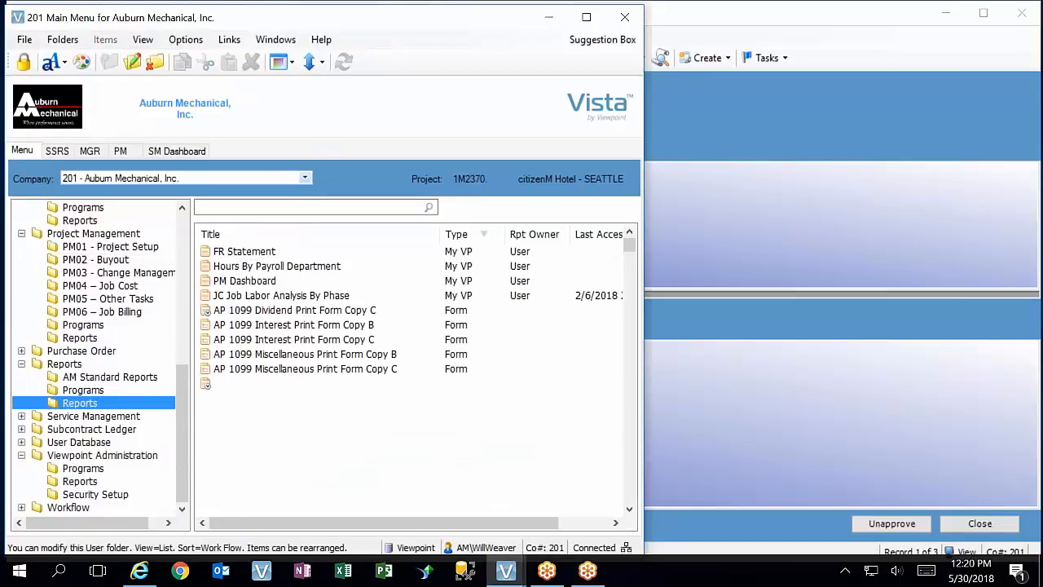
pyautogui.scroll(4, 82, 488)
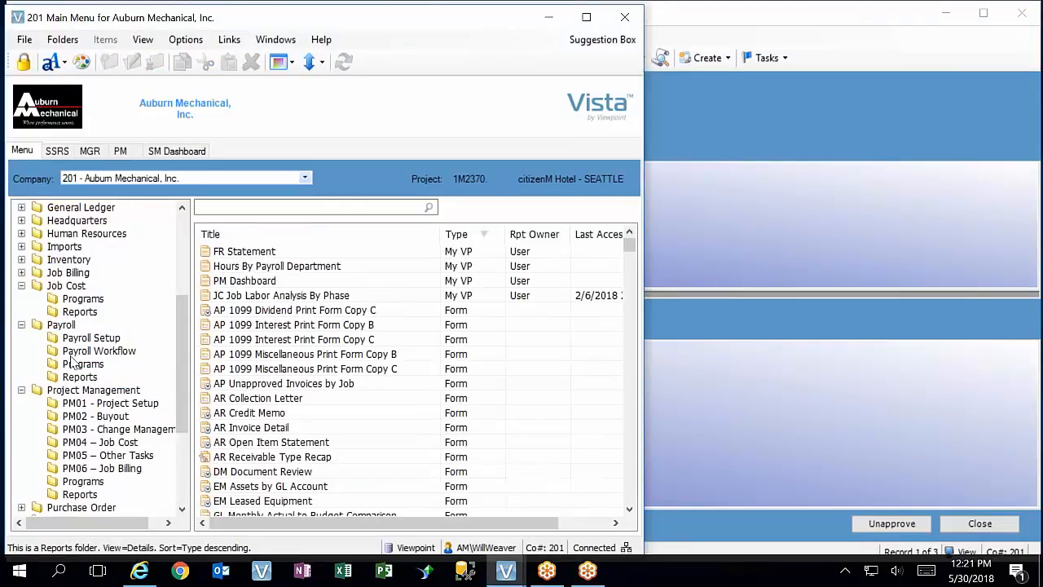
pyautogui.scroll(-1, 118, 351)
pyautogui.scroll(3, 102, 371)
pyautogui.scroll(-3, 100, 379)
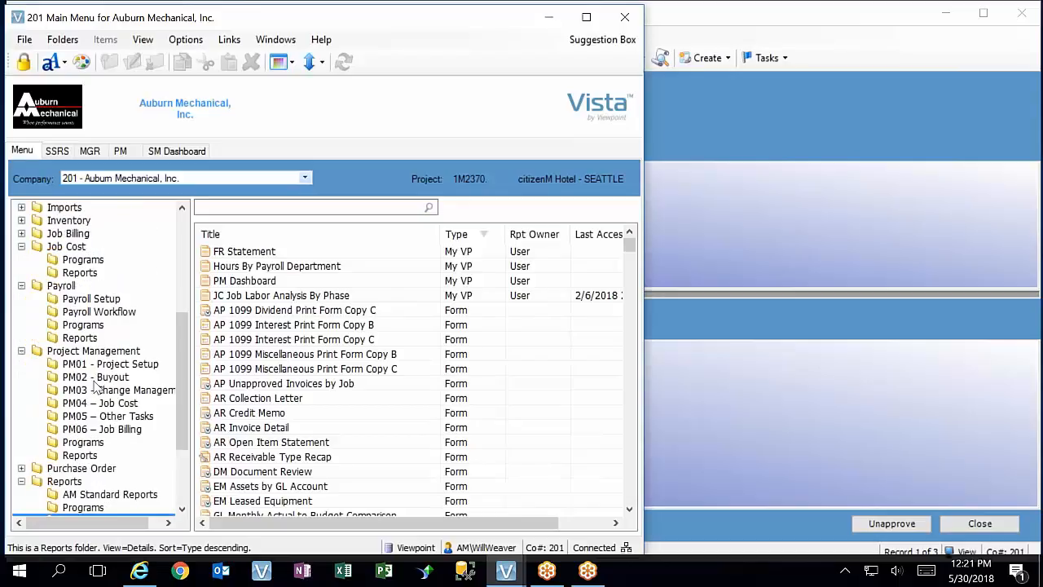
# Open PM Purchase Orders from the Project Management programs and bring its window to the front.
pyautogui.click(82, 442)
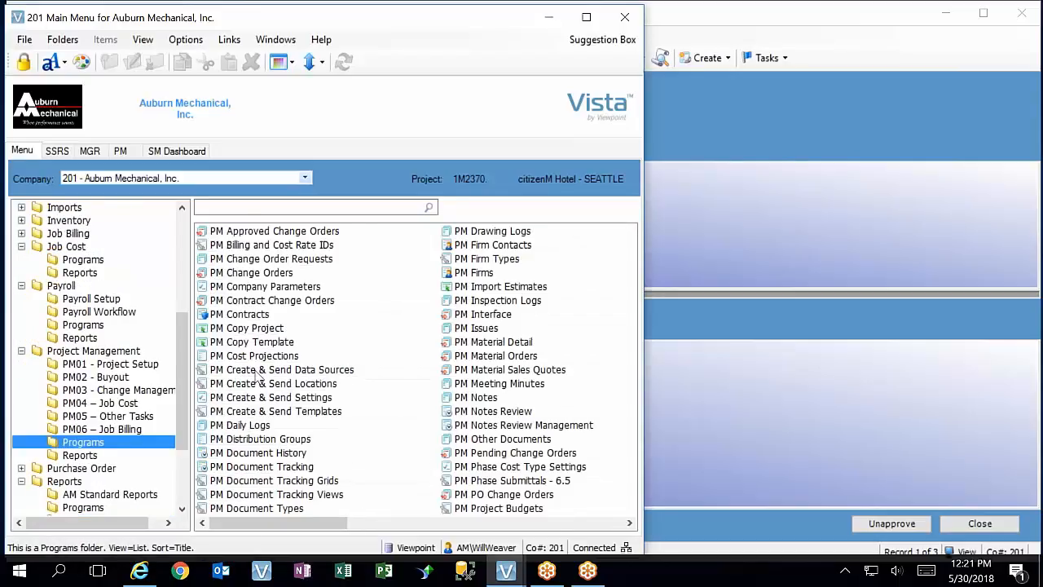
pyautogui.click(79, 456)
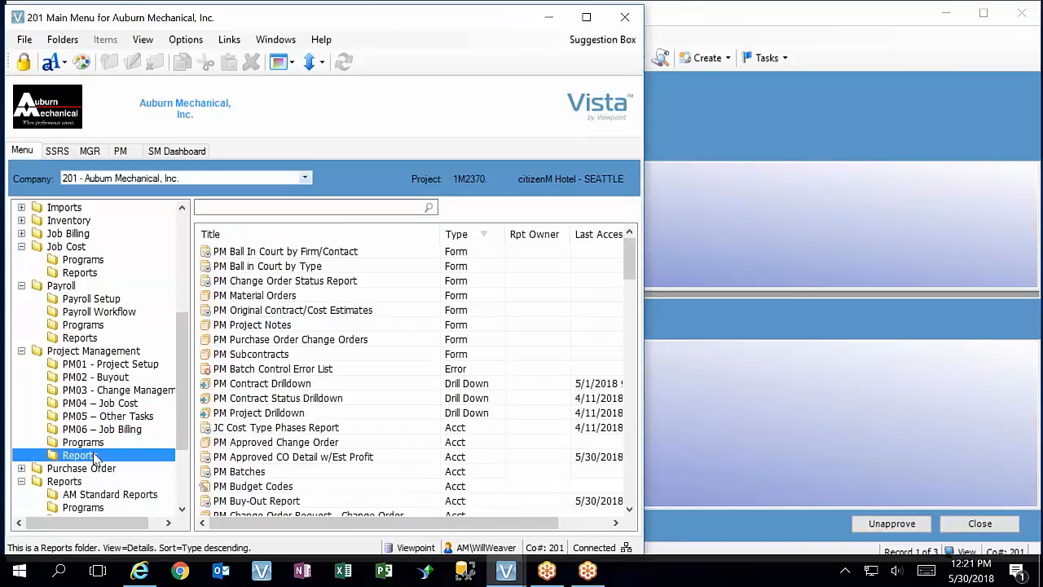
pyautogui.click(91, 444)
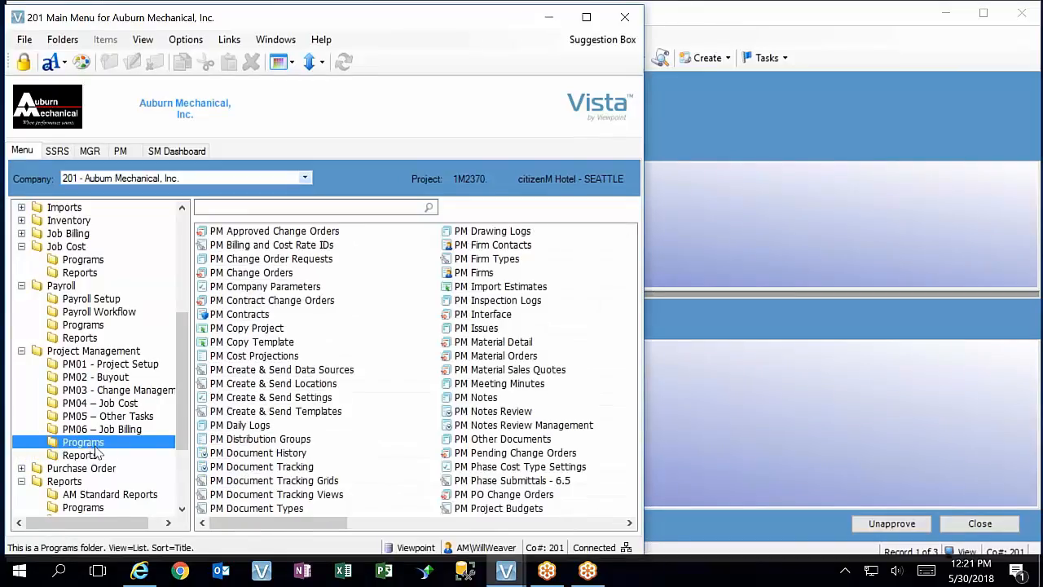
pyautogui.click(530, 523)
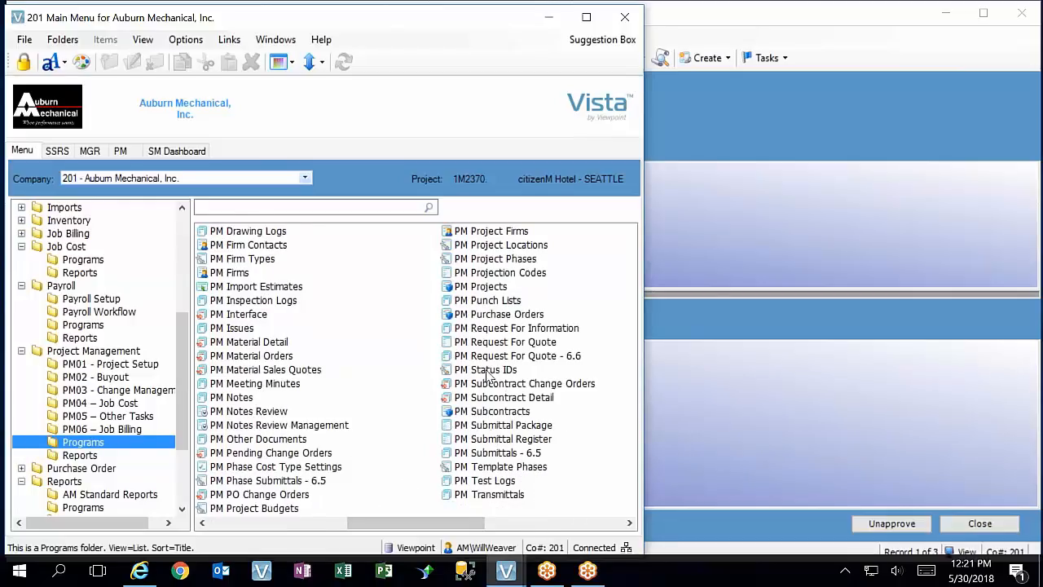
pyautogui.doubleClick(492, 317)
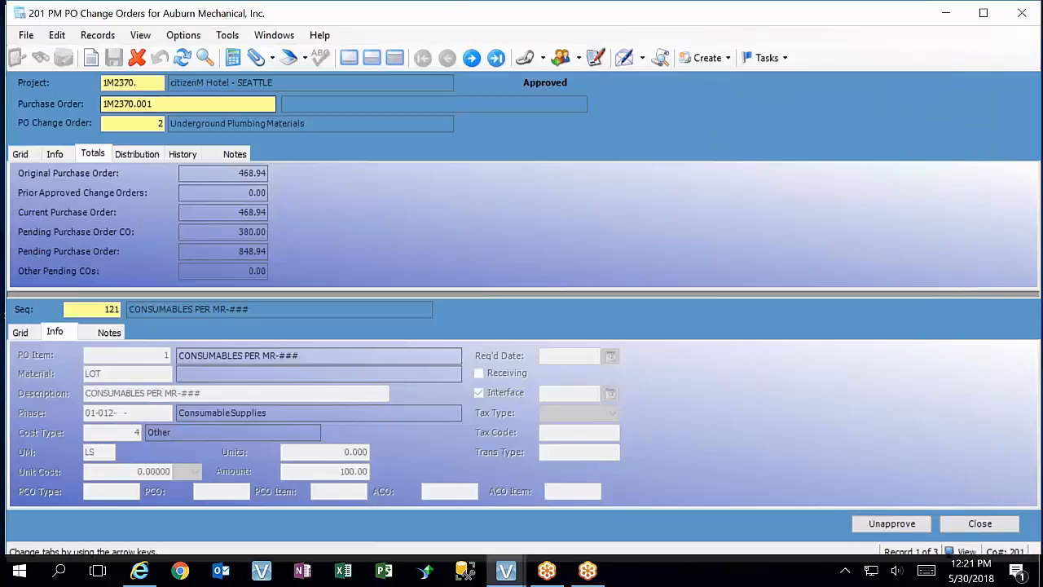
pyautogui.click(506, 570)
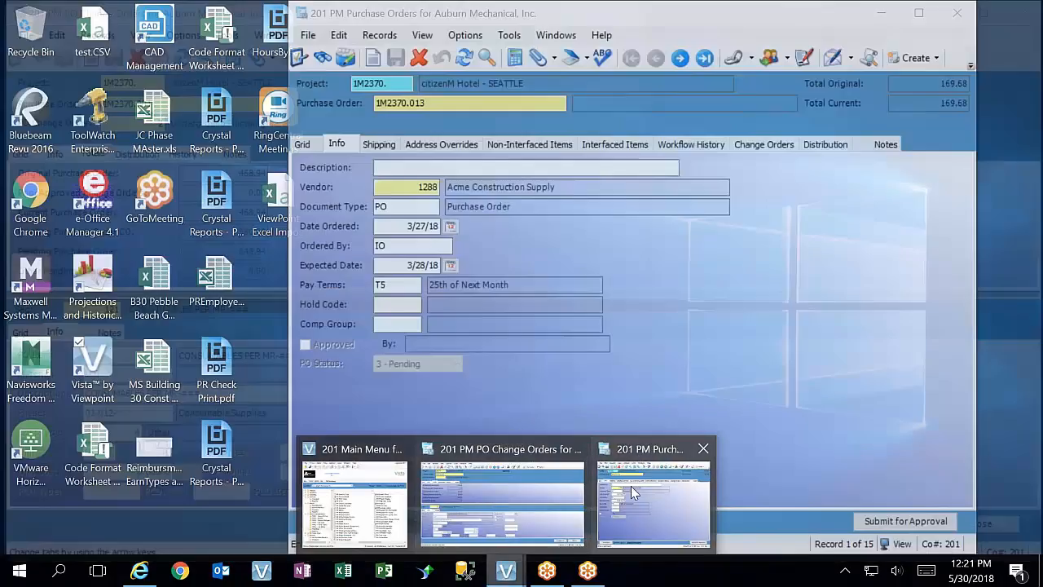
pyautogui.click(644, 457)
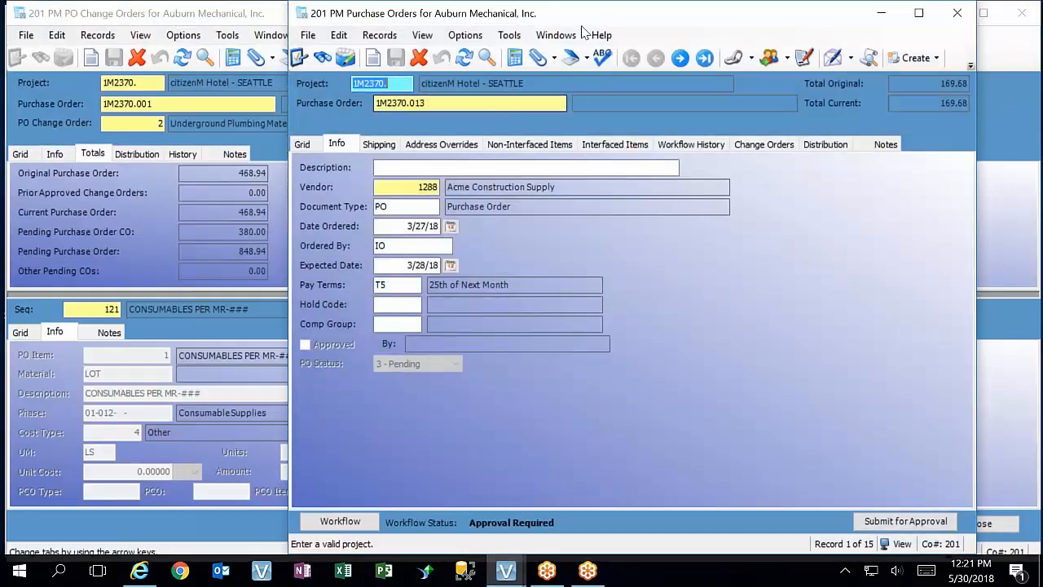
# Review the header and the change order amount columns of purchase order 1M2370.0001, and return to the PO Change Orders window.
pyautogui.click(302, 144)
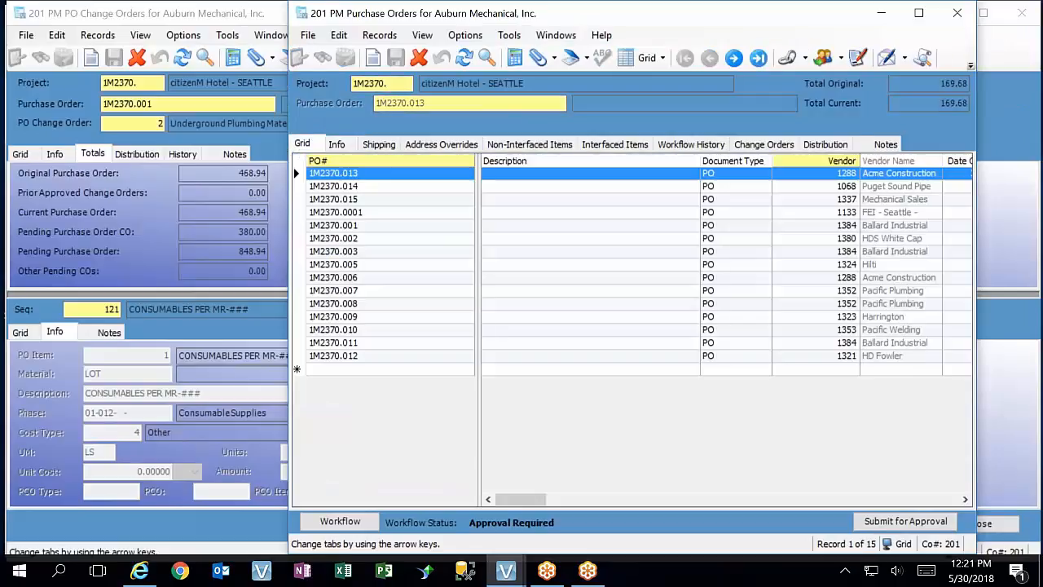
pyautogui.click(304, 212)
pyautogui.click(338, 145)
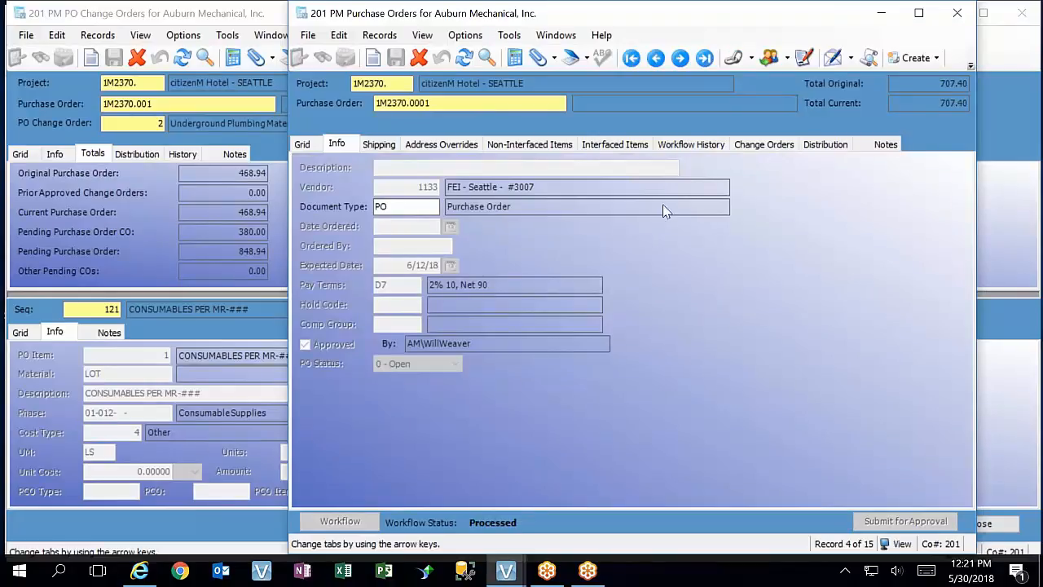
pyautogui.click(771, 147)
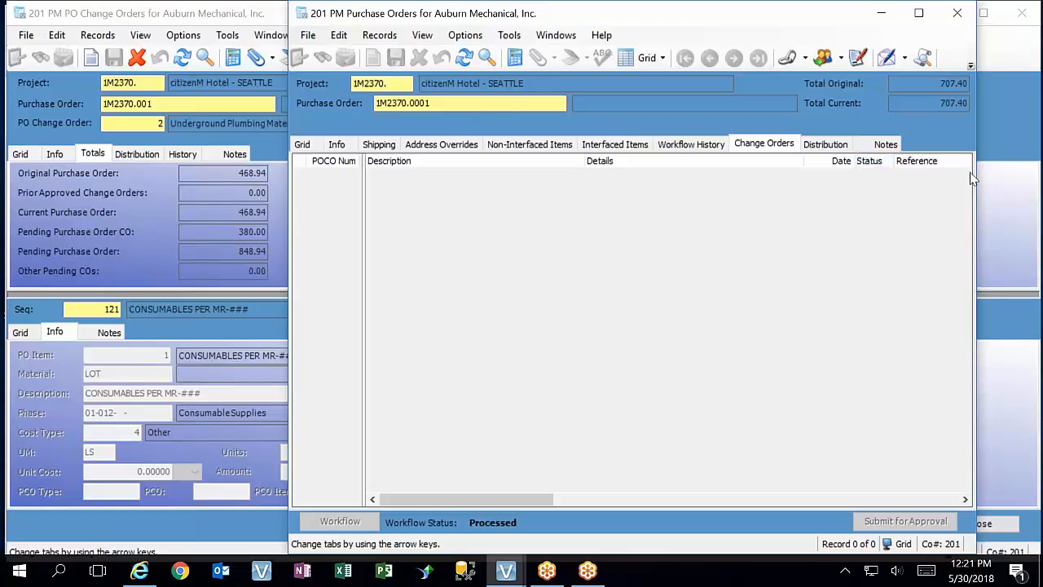
pyautogui.moveTo(512, 507); pyautogui.dragTo(931, 454)
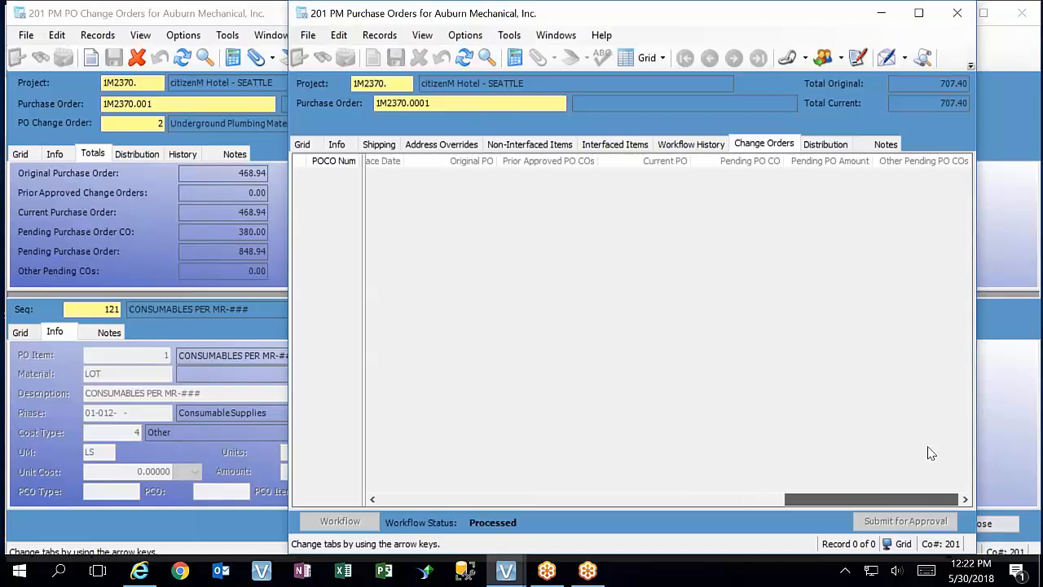
pyautogui.moveTo(931, 453); pyautogui.dragTo(258, 545)
pyautogui.click(257, 544)
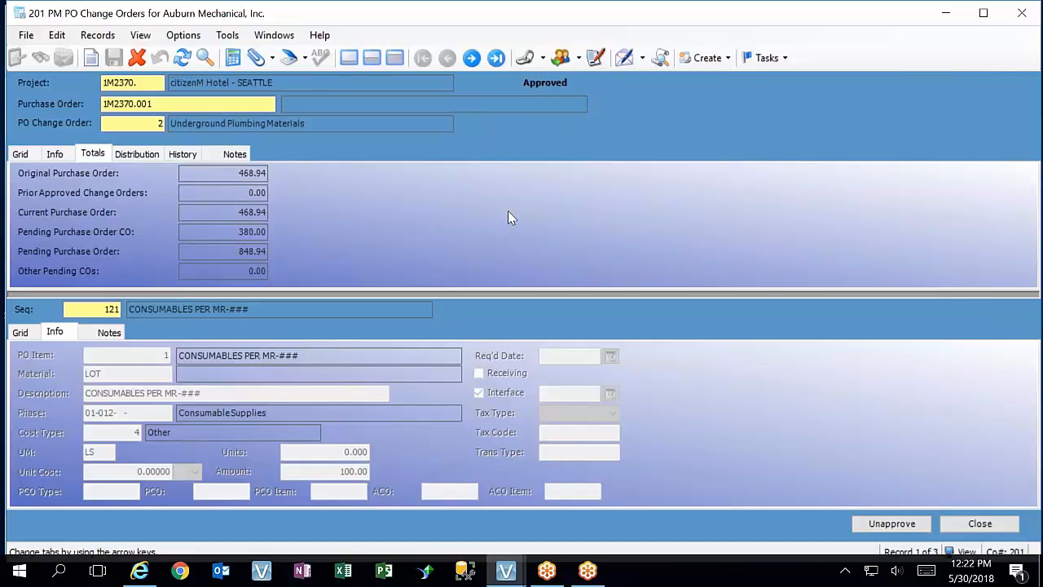
# Display the header information of PO change order 2, unapprove it and approve it again.
pyautogui.click(54, 154)
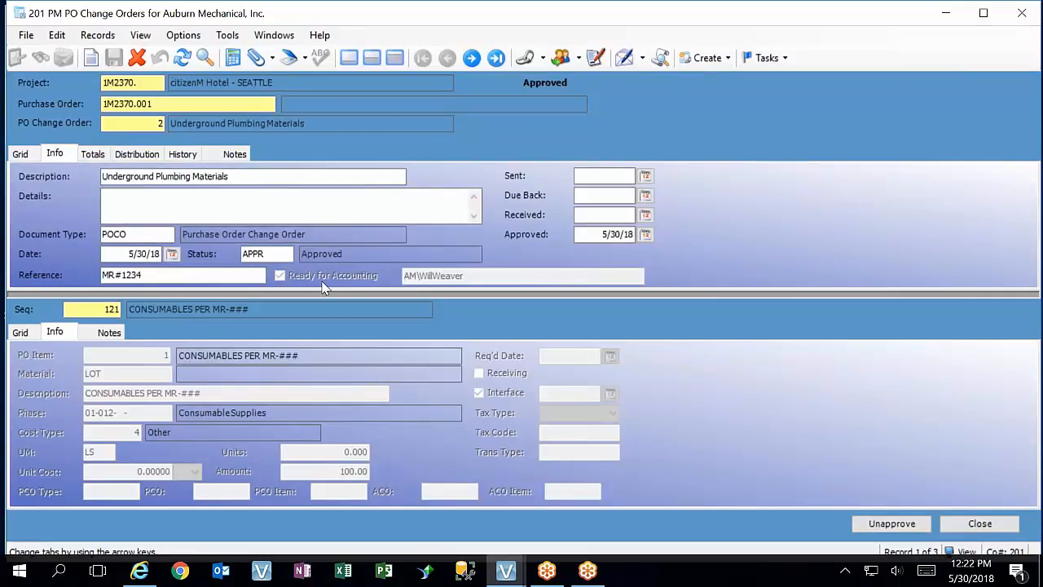
pyautogui.click(277, 256)
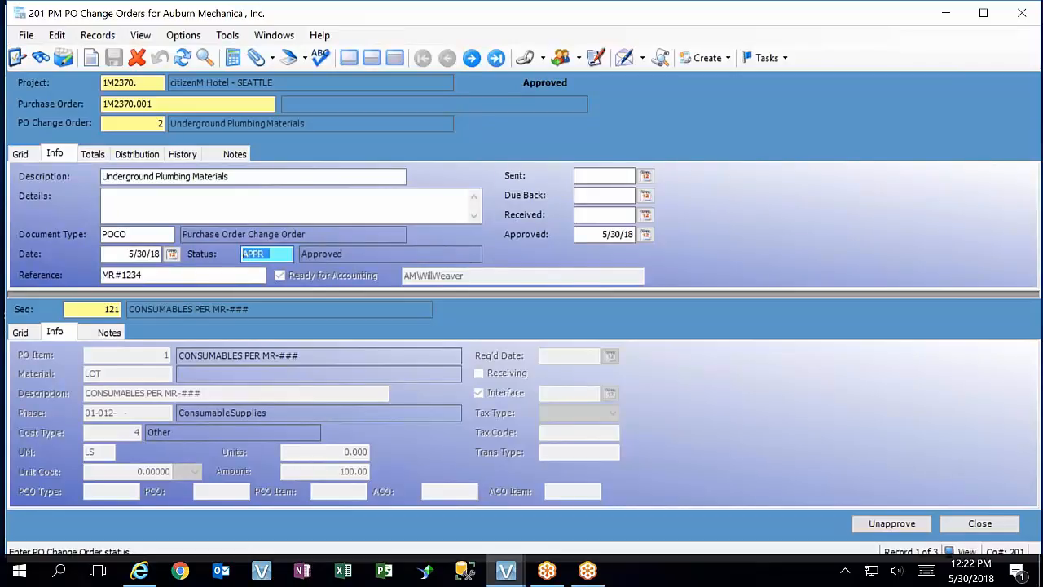
pyautogui.click(891, 526)
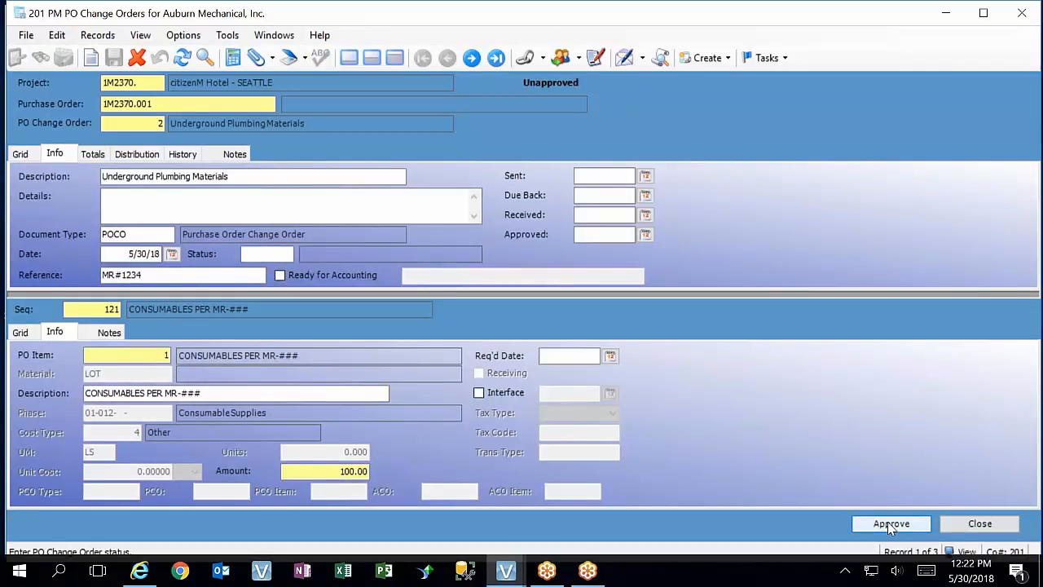
pyautogui.click(891, 524)
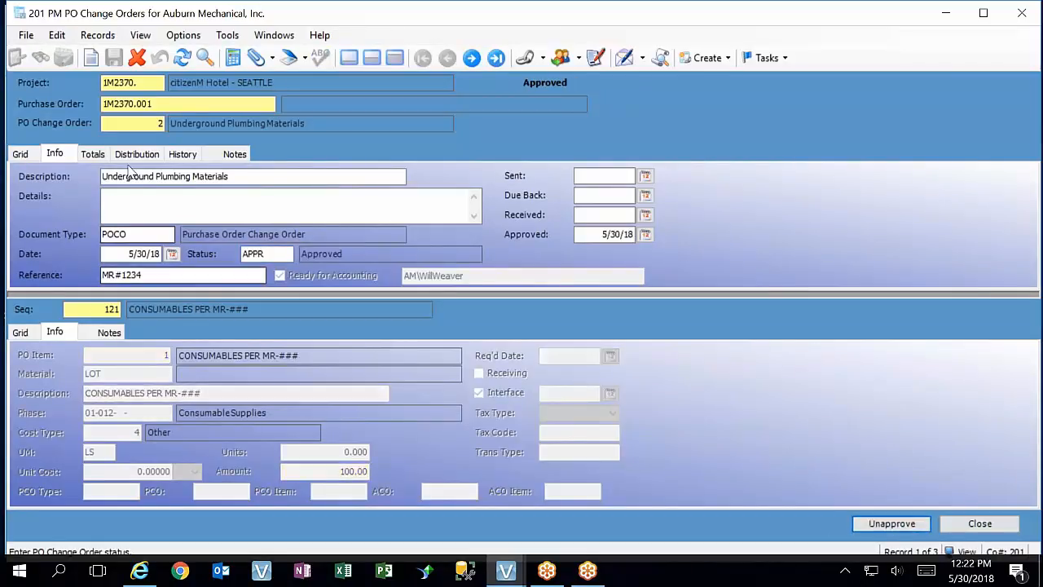
# List the project's PO change orders and examine the materials, phases, units, unit costs and amounts of change order 2's line items.
pyautogui.click(20, 153)
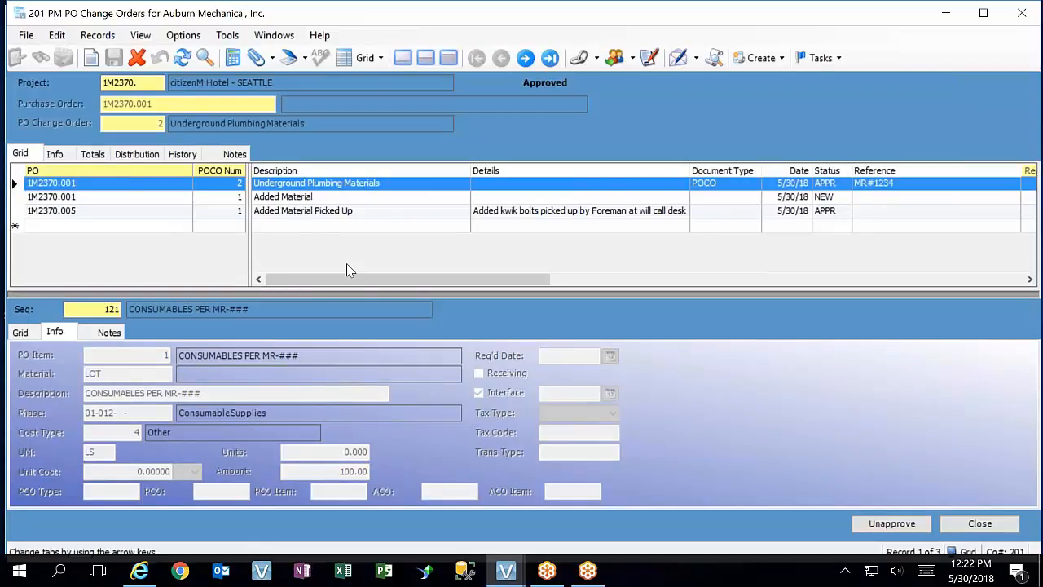
pyautogui.click(38, 335)
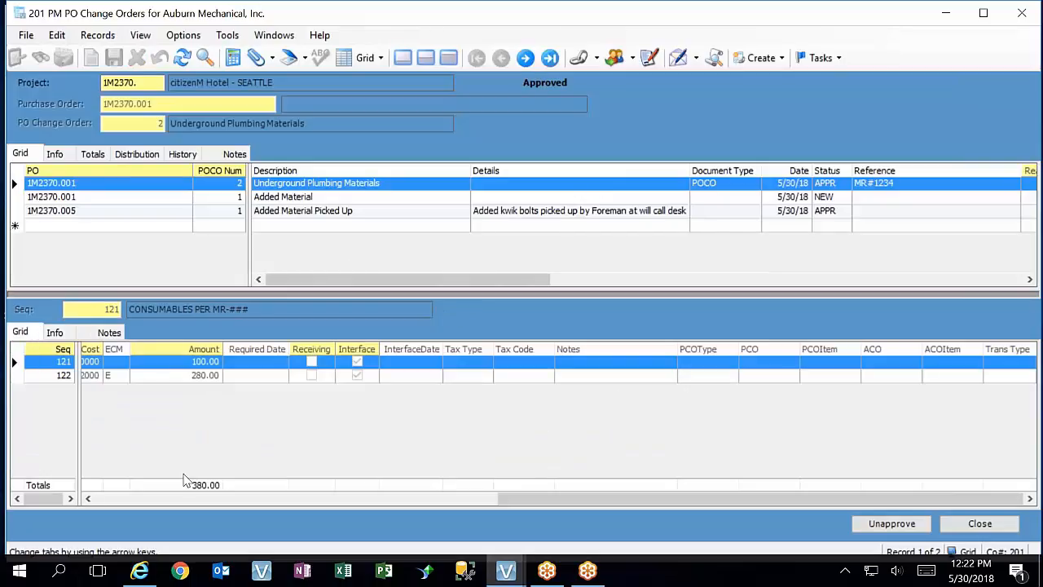
pyautogui.click(350, 498)
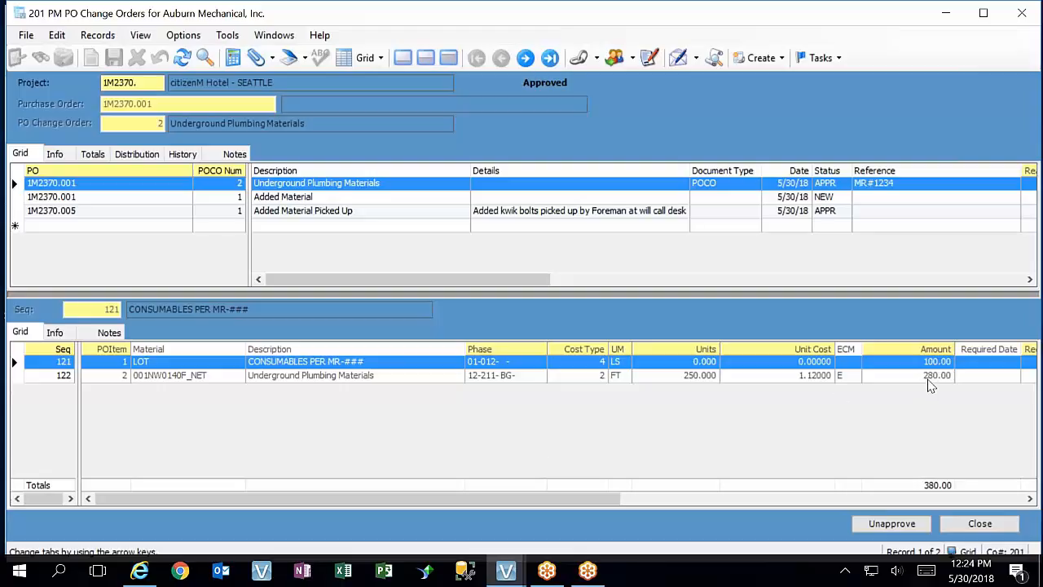
# Unapprove PO change order 2 and start a new line item with the next PO item number, 3.
pyautogui.click(902, 525)
pyautogui.click(64, 400)
pyautogui.click(64, 395)
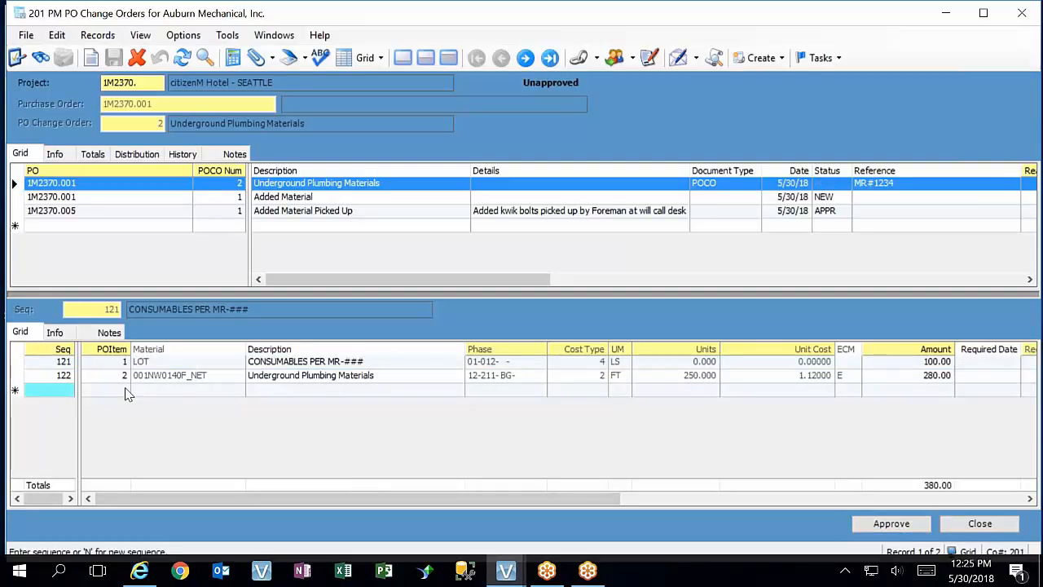
pyautogui.write('N')
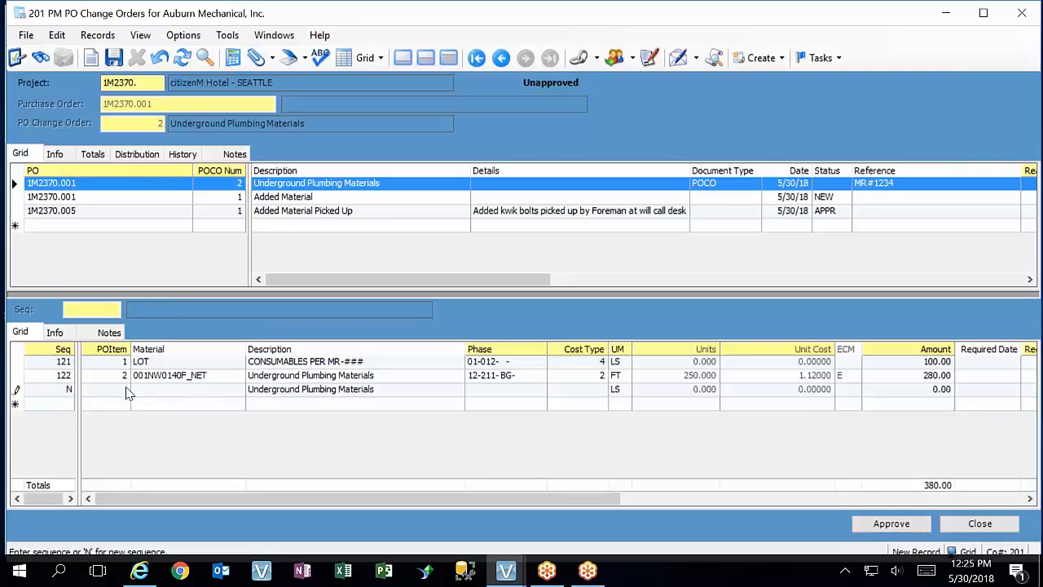
pyautogui.press('Tab')
pyautogui.press('Tab')
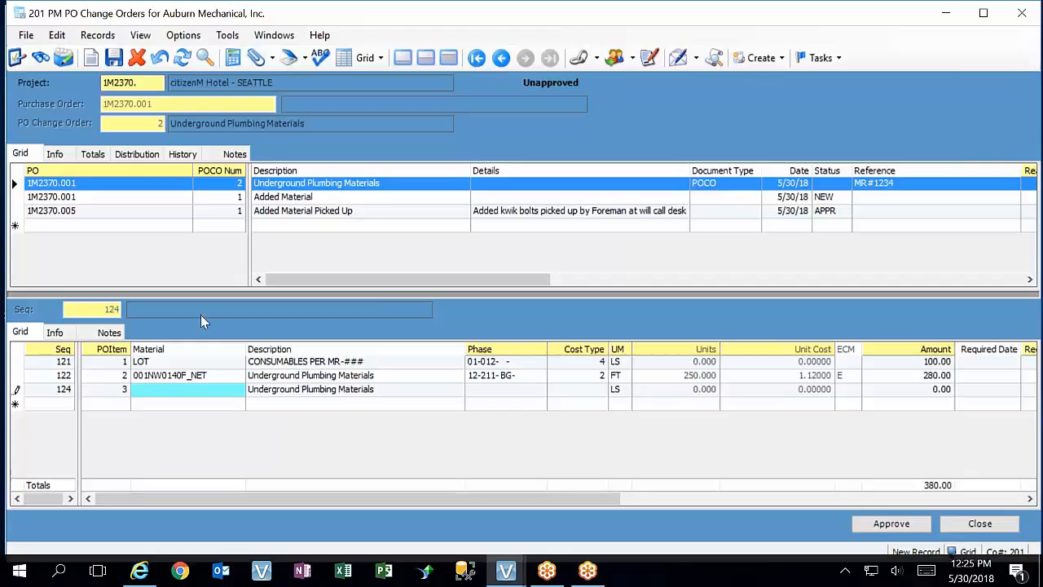
pyautogui.press('Tab')
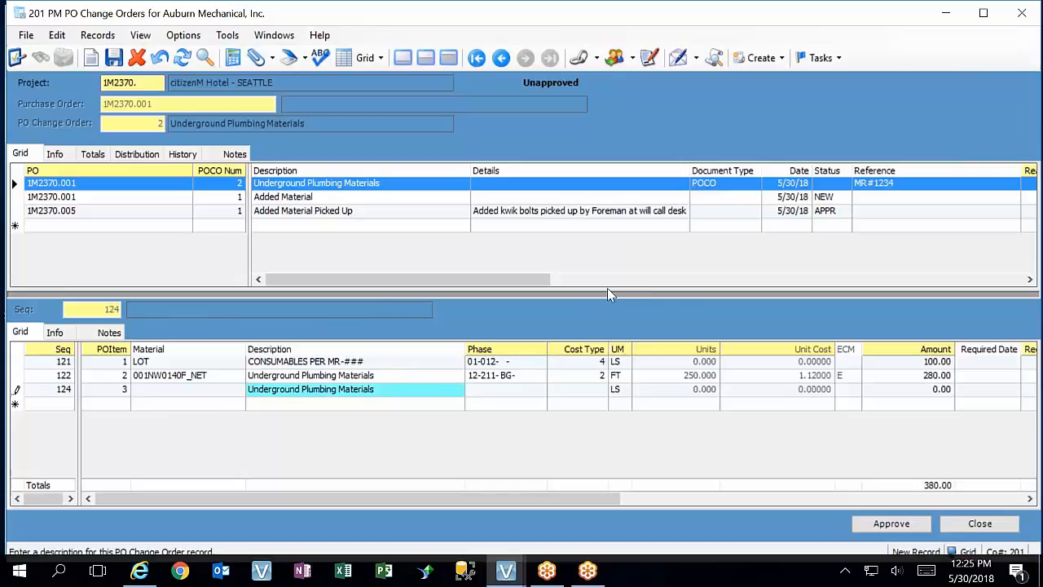
pyautogui.press('Tab')
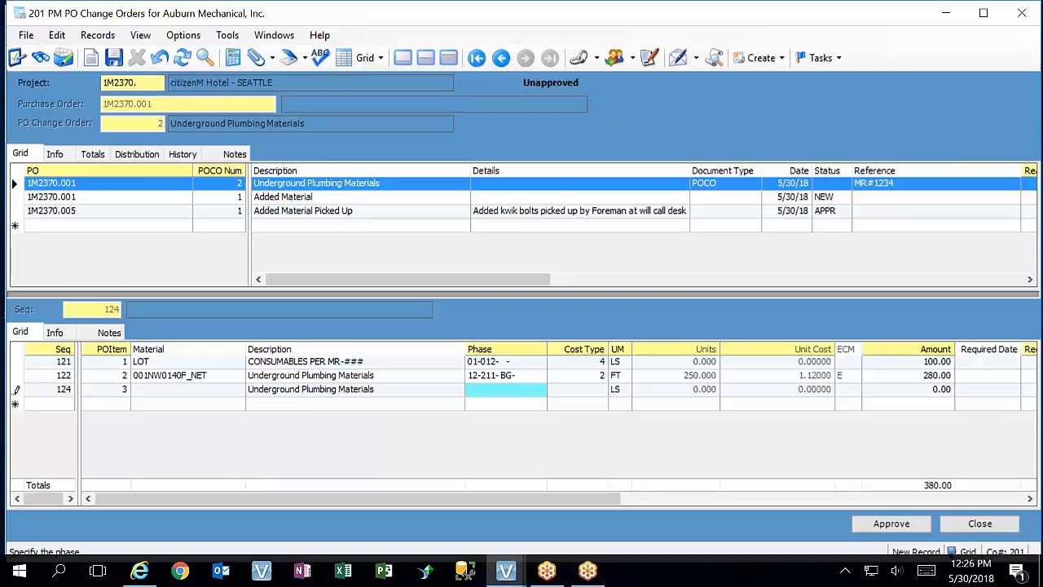
# Try to assign PO item 2 to the new line item, set it back to 3 and discard the unsaved line.
pyautogui.click(117, 391)
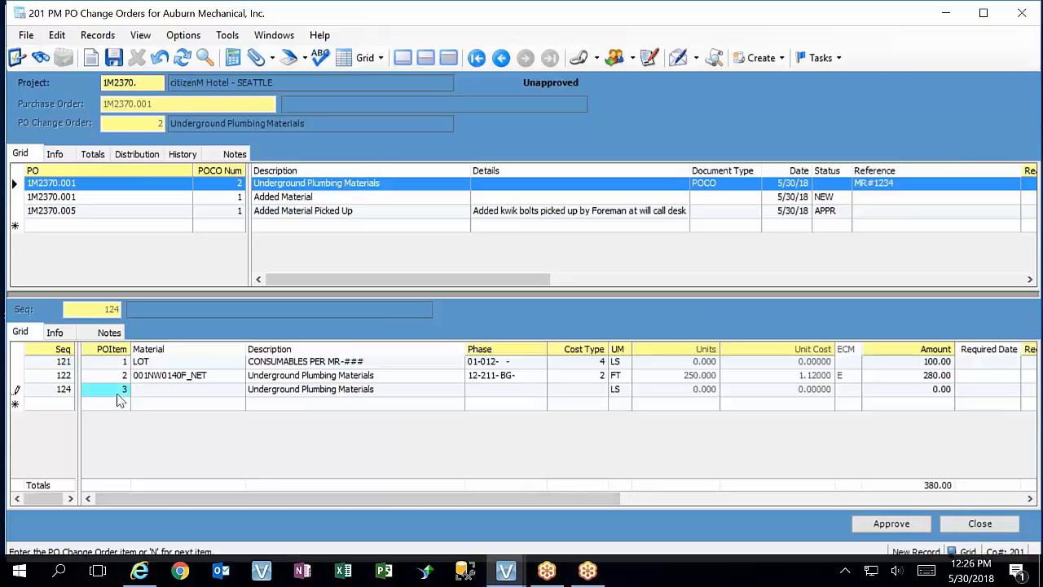
pyautogui.write('2')
pyautogui.press('Tab')
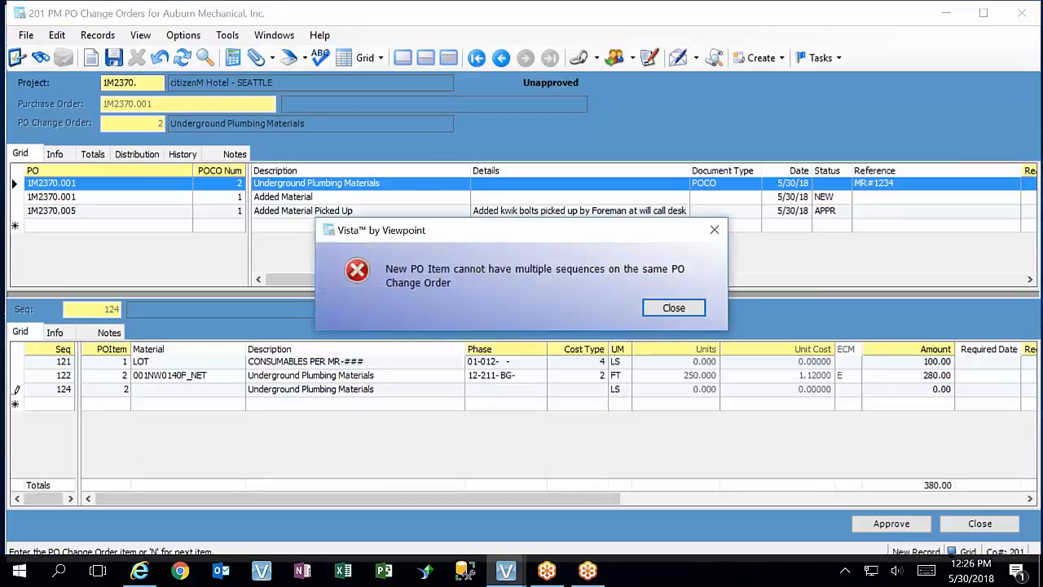
pyautogui.click(670, 308)
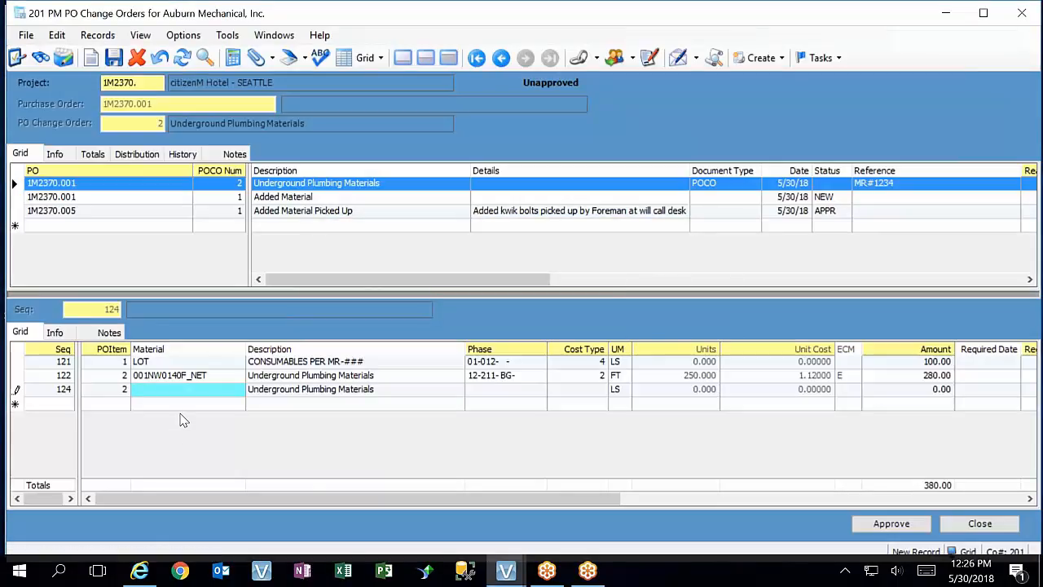
pyautogui.hotkey('shift', 'Tab')
pyautogui.write('3')
pyautogui.press('Tab')
pyautogui.press('Escape')
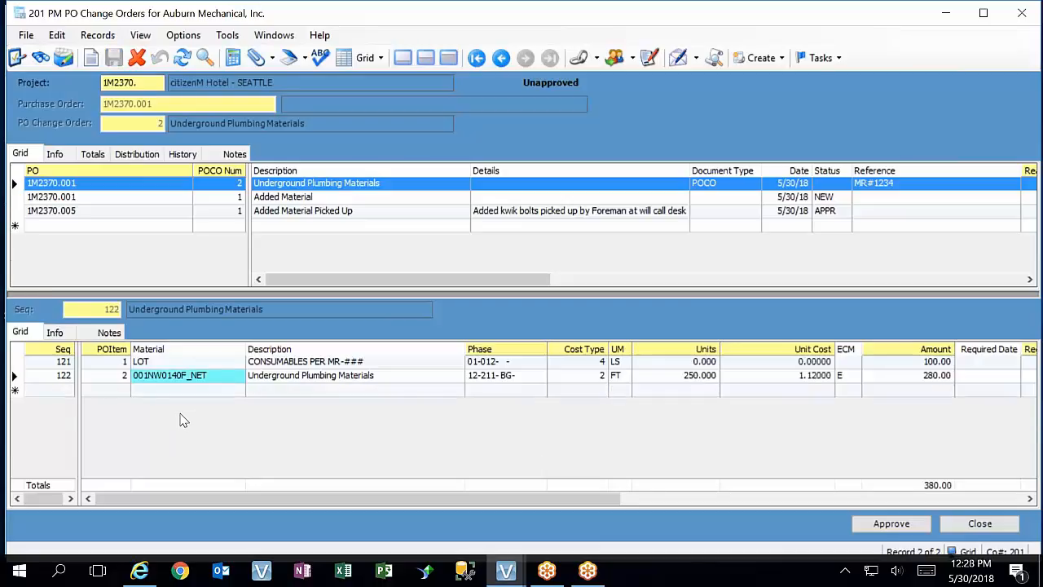
pyautogui.click(26, 37)
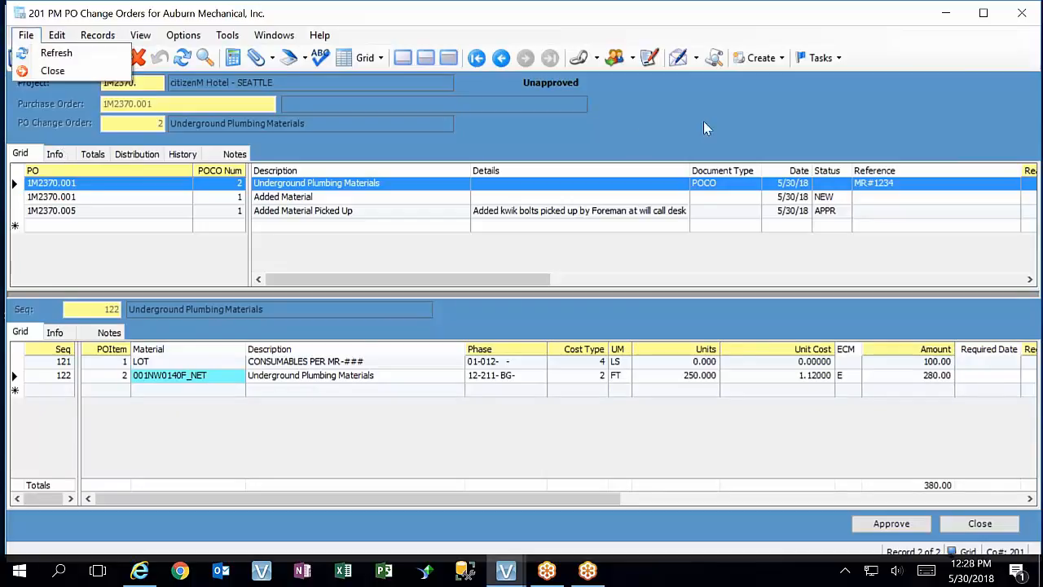
pyautogui.click(842, 57)
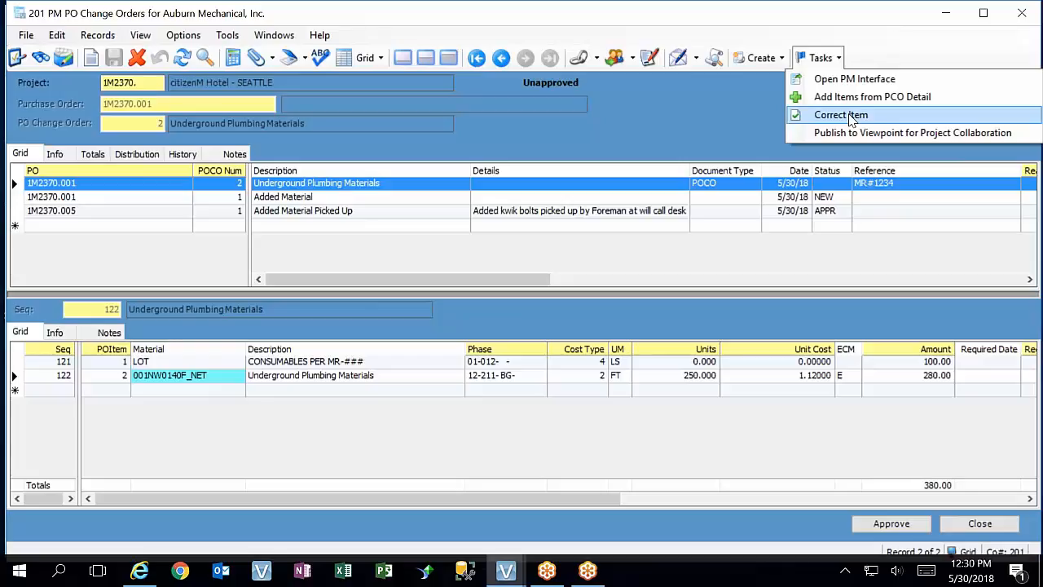
pyautogui.click(850, 118)
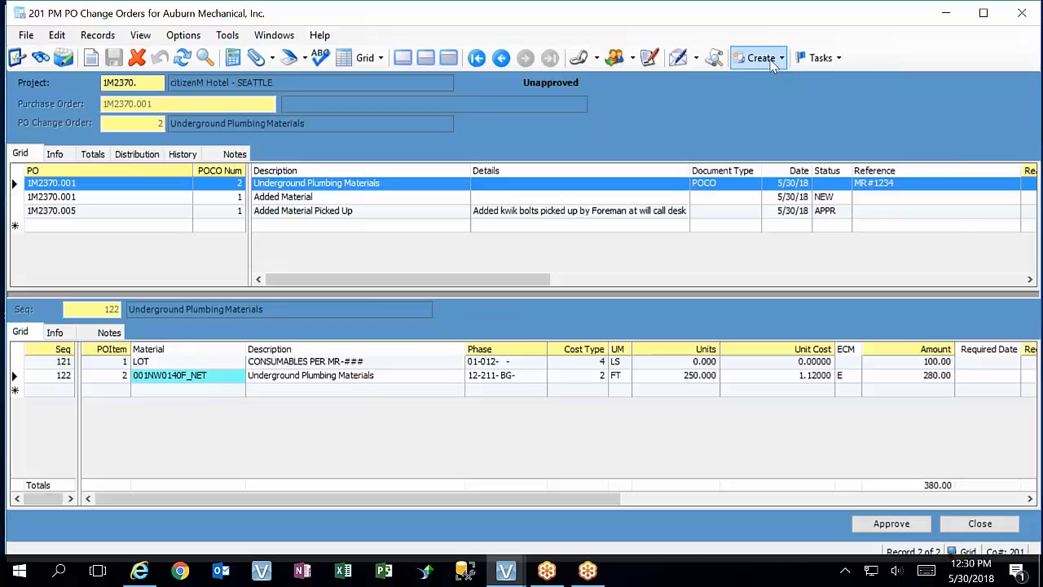
# Prepare change order 2 for sending with the VPPM Purchase Change Order template and add the Auburn Mechanical, Inc. contact as recipient.
pyautogui.click(678, 58)
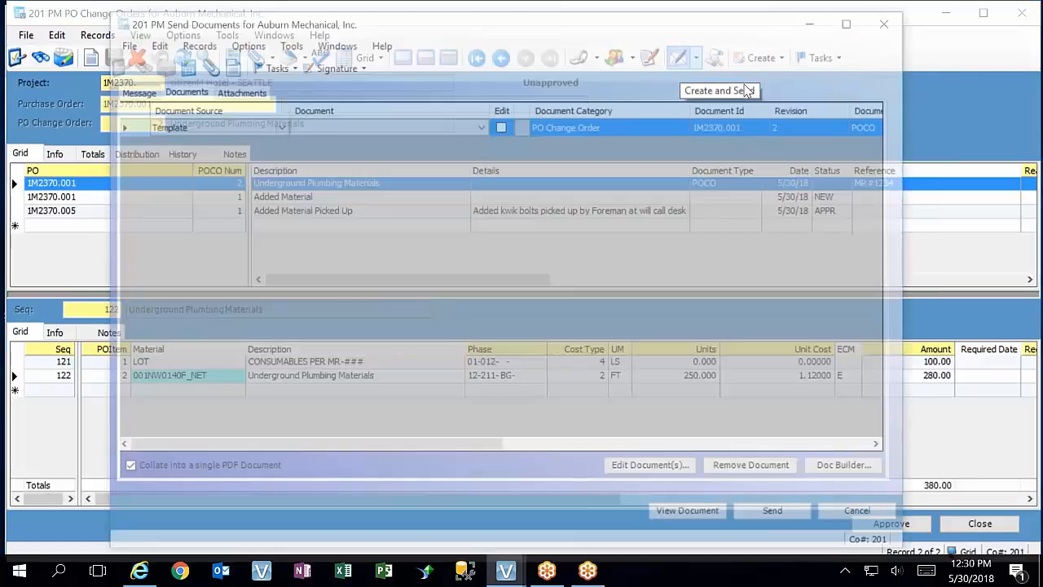
pyautogui.click(484, 126)
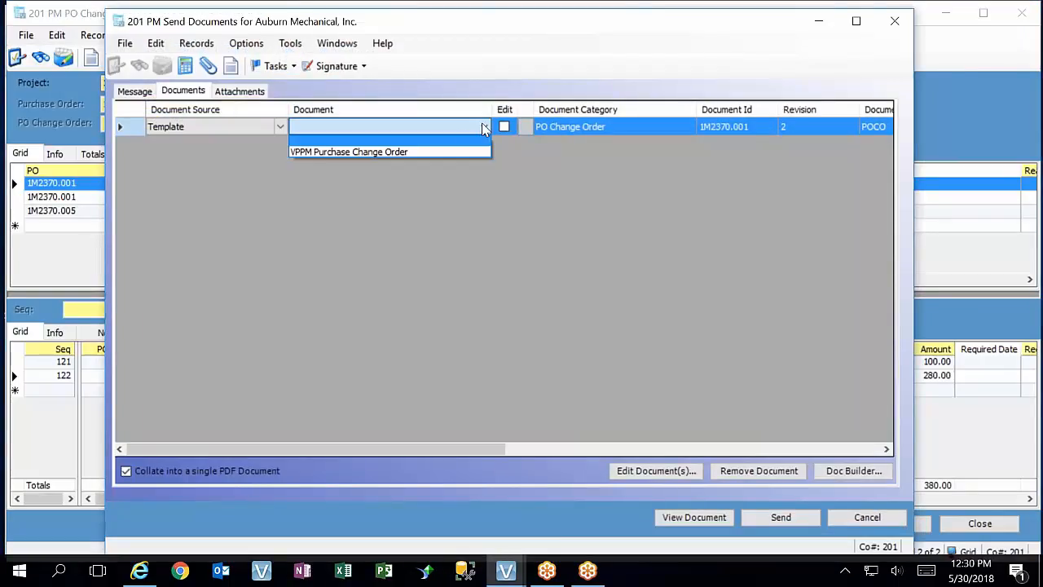
pyautogui.click(437, 153)
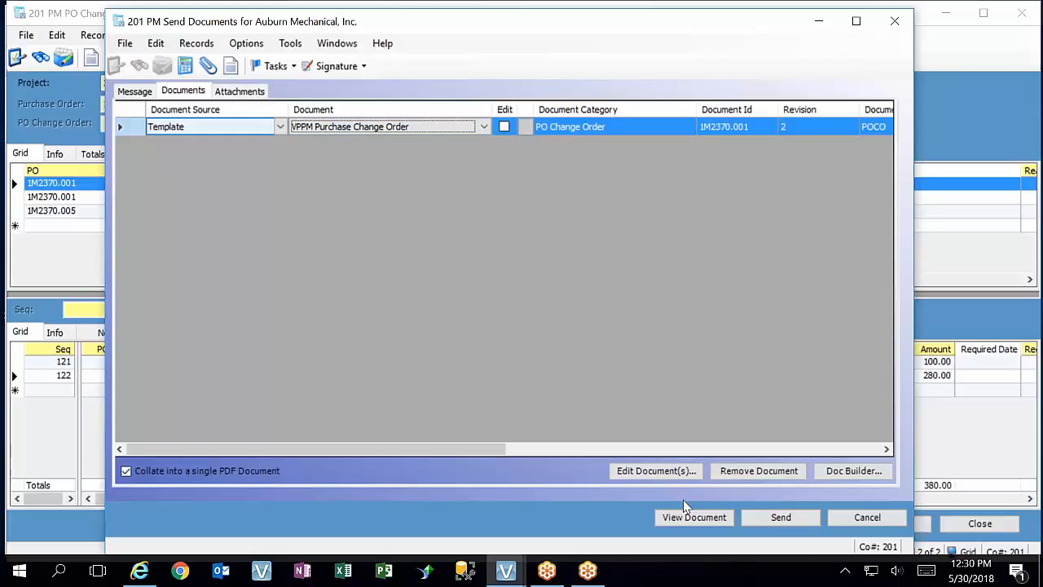
pyautogui.click(142, 92)
pyautogui.click(142, 117)
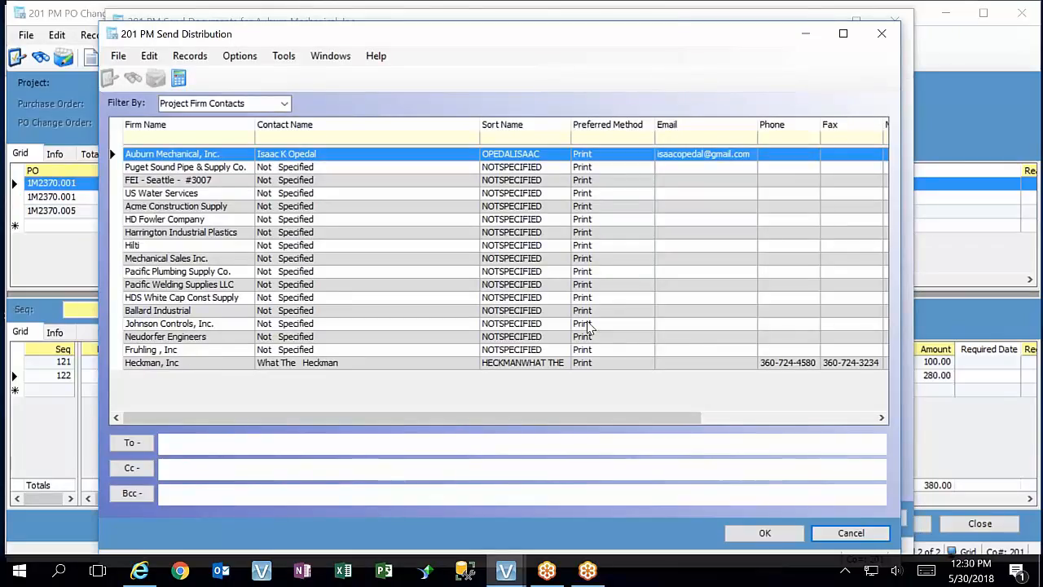
pyautogui.doubleClick(348, 154)
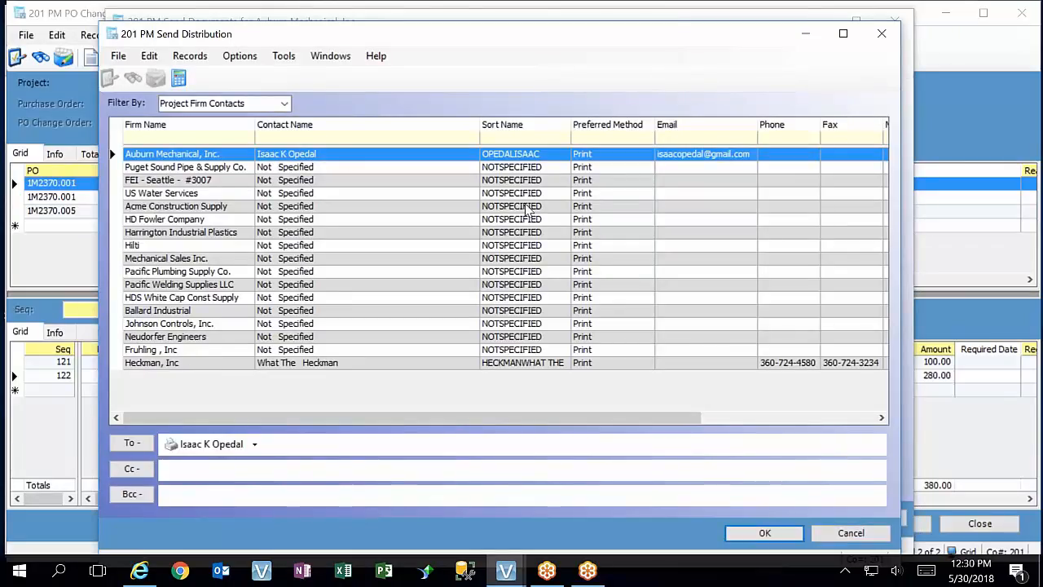
pyautogui.click(767, 533)
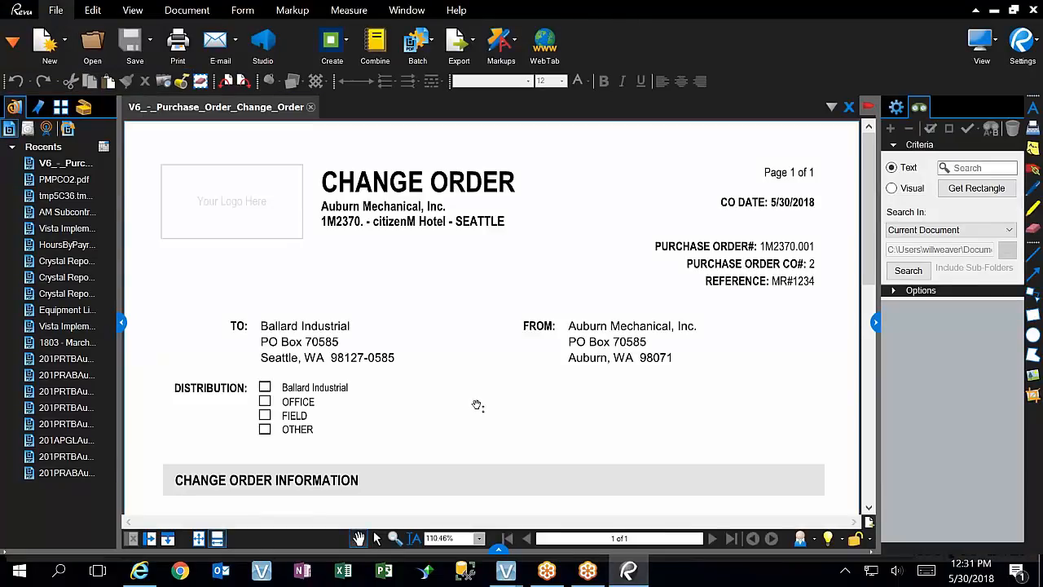
# Examine the generated change order document's header, line items, total and purchase order sums, and close it.
pyautogui.scroll(-3, 477, 405)
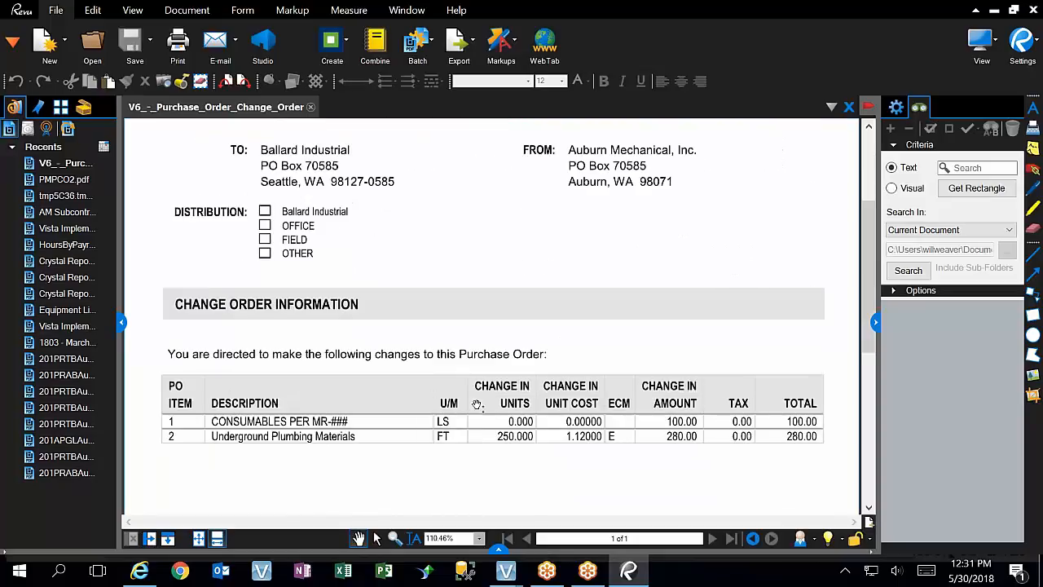
pyautogui.scroll(-2, 477, 405)
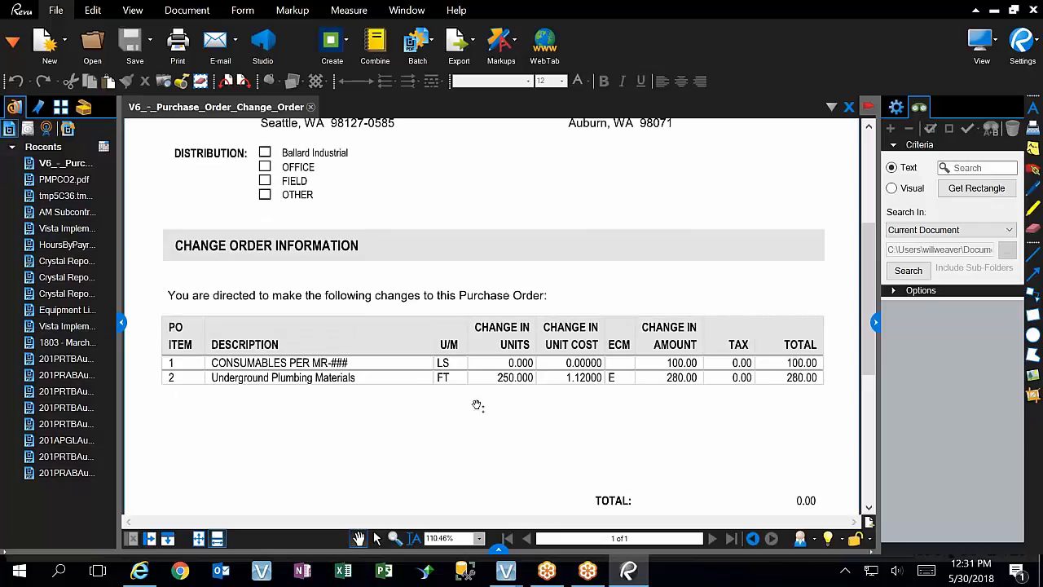
pyautogui.scroll(-2, 478, 405)
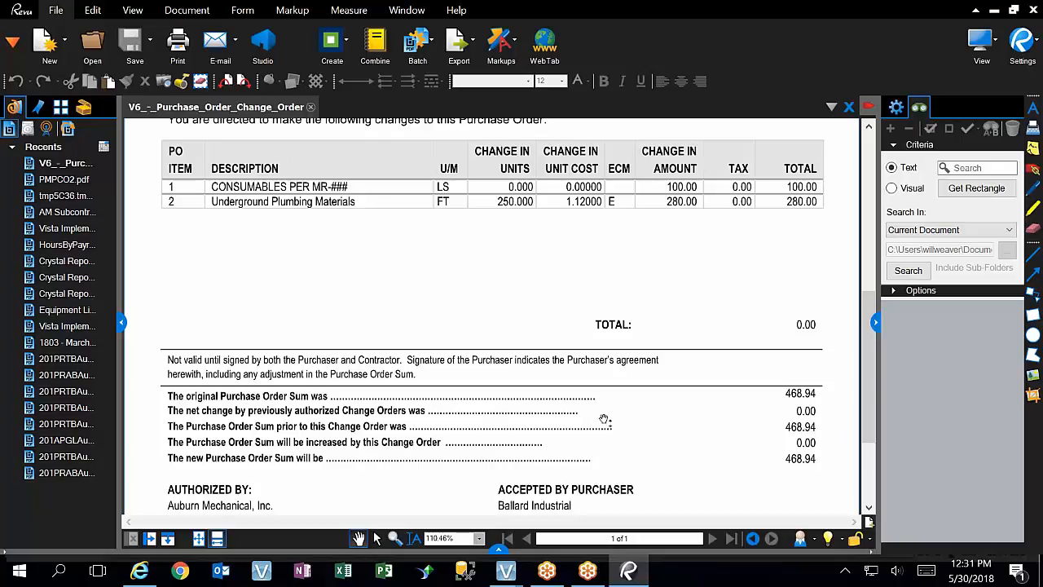
pyautogui.scroll(-3, 604, 420)
pyautogui.scroll(5, 604, 419)
pyautogui.scroll(3, 604, 420)
pyautogui.scroll(-3, 604, 420)
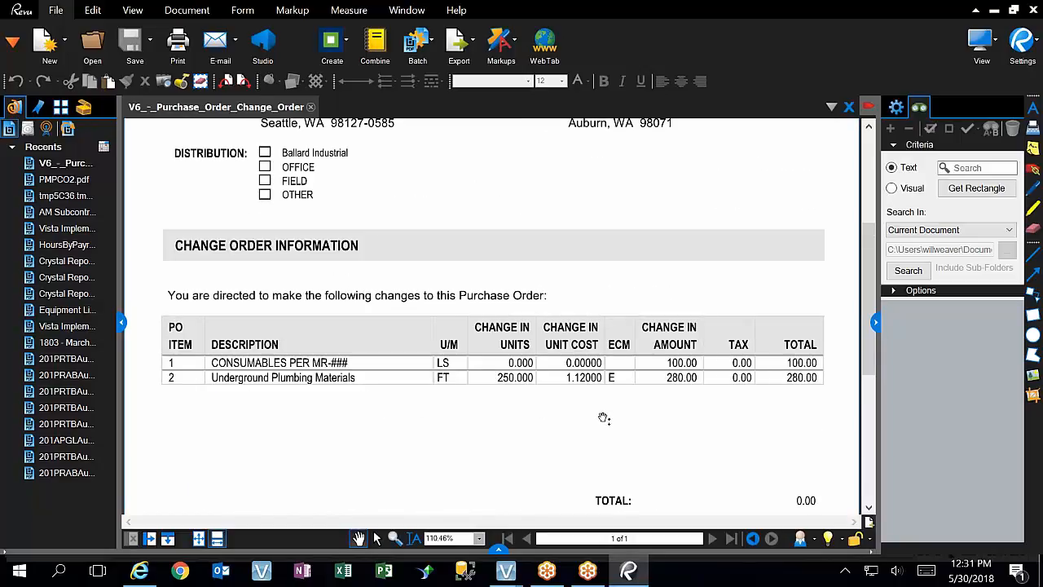
pyautogui.click(1033, 10)
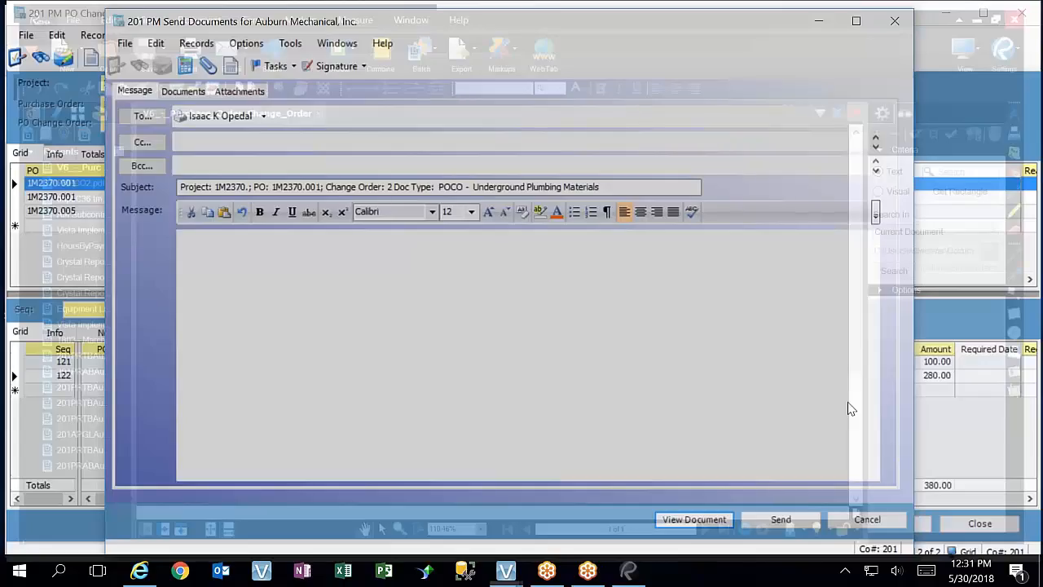
# Cancel sending the document and approve PO change order 2.
pyautogui.click(880, 519)
pyautogui.click(766, 58)
pyautogui.press('Escape')
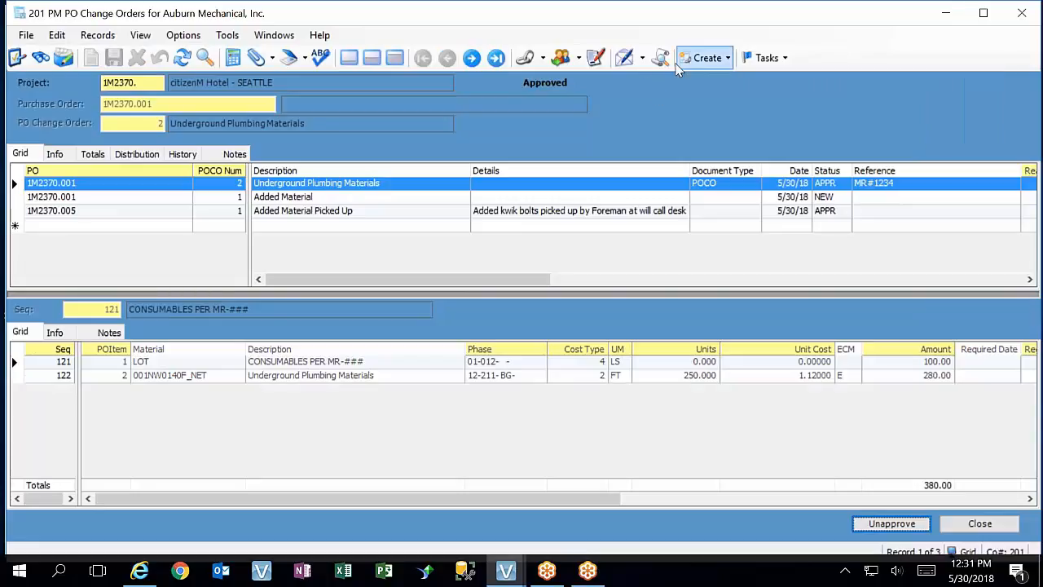
# Create the approved change order's document from the VPPM Purchase Change Order template, check its message recipient and preview the document.
pyautogui.click(630, 59)
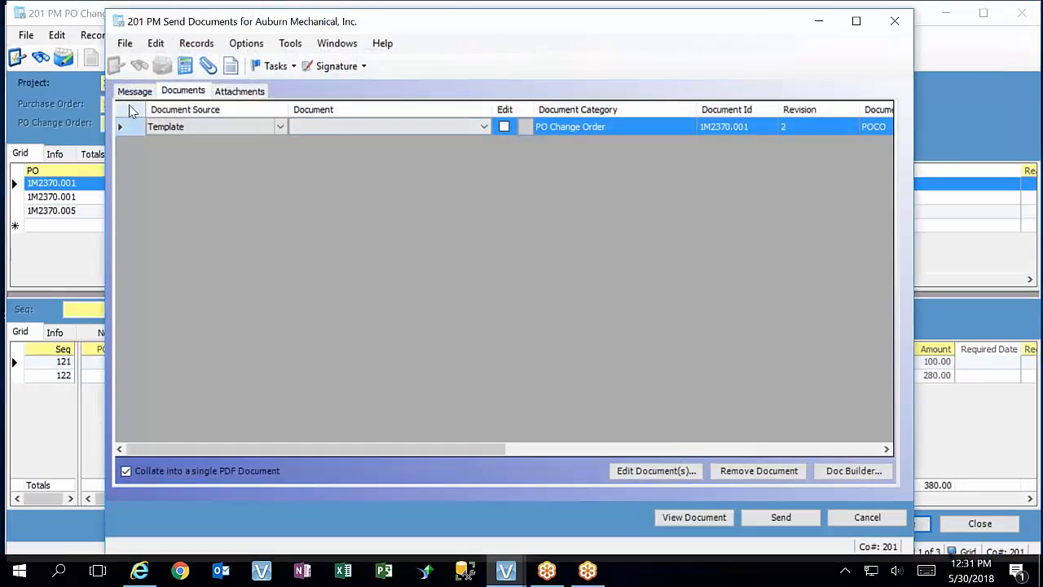
pyautogui.click(135, 92)
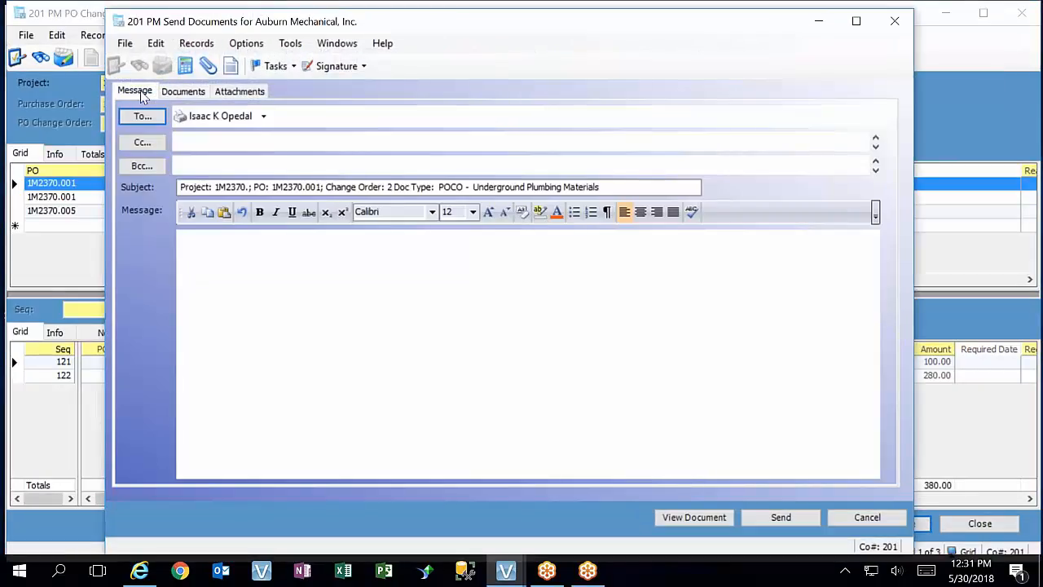
pyautogui.click(182, 91)
pyautogui.click(448, 128)
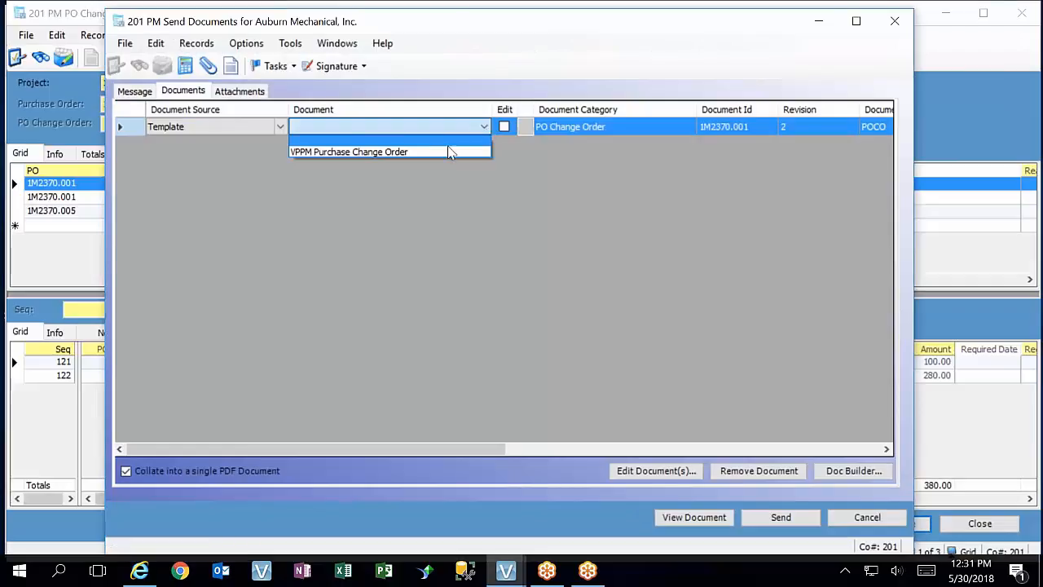
pyautogui.click(399, 151)
pyautogui.click(709, 523)
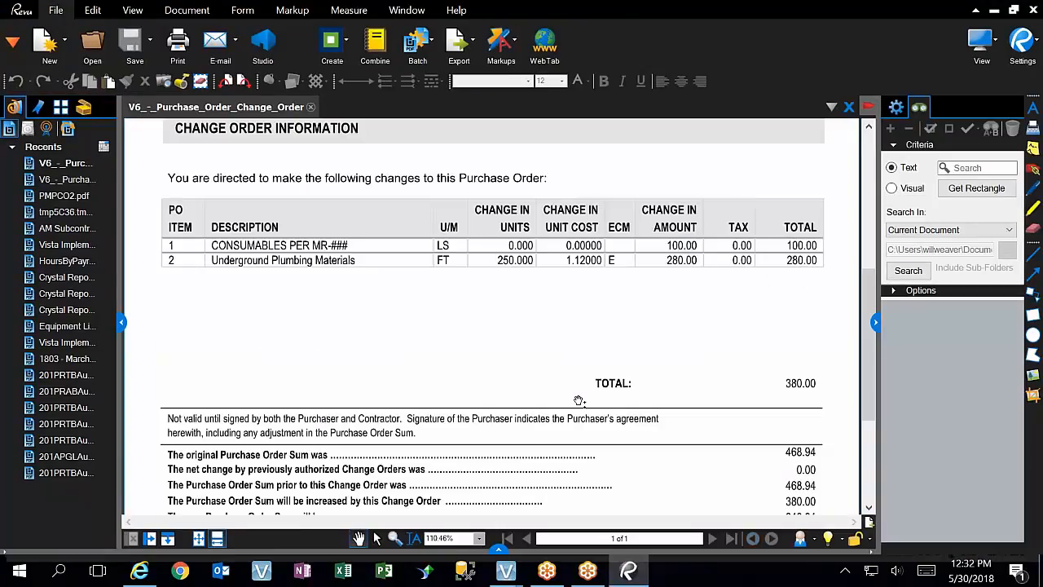
# Review the document's total, purchase order sums and signature section, close it and cancel sending.
pyautogui.scroll(-1, 580, 402)
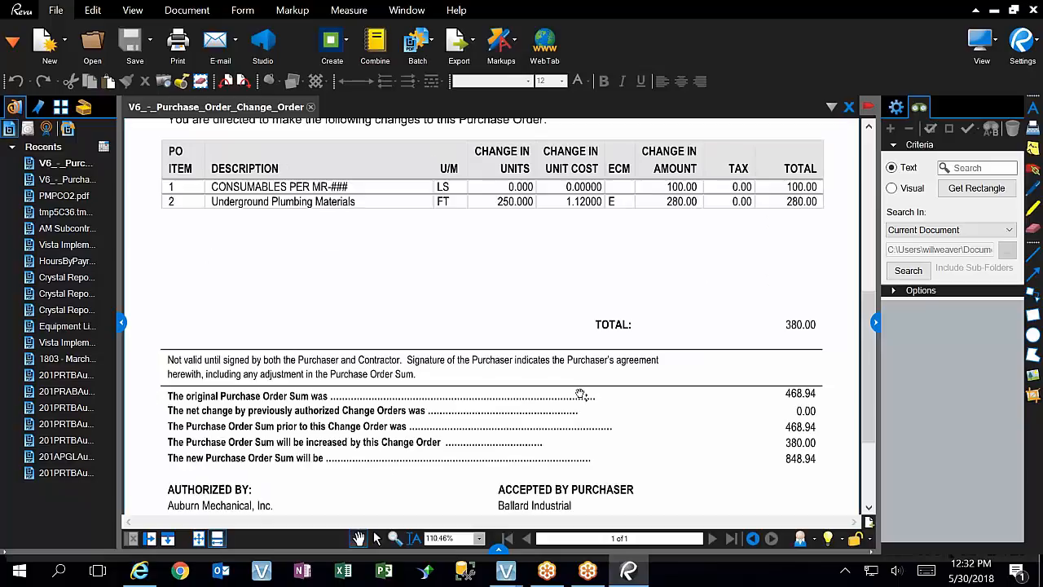
pyautogui.scroll(-3, 595, 418)
pyautogui.scroll(3, 593, 433)
pyautogui.scroll(-3, 589, 419)
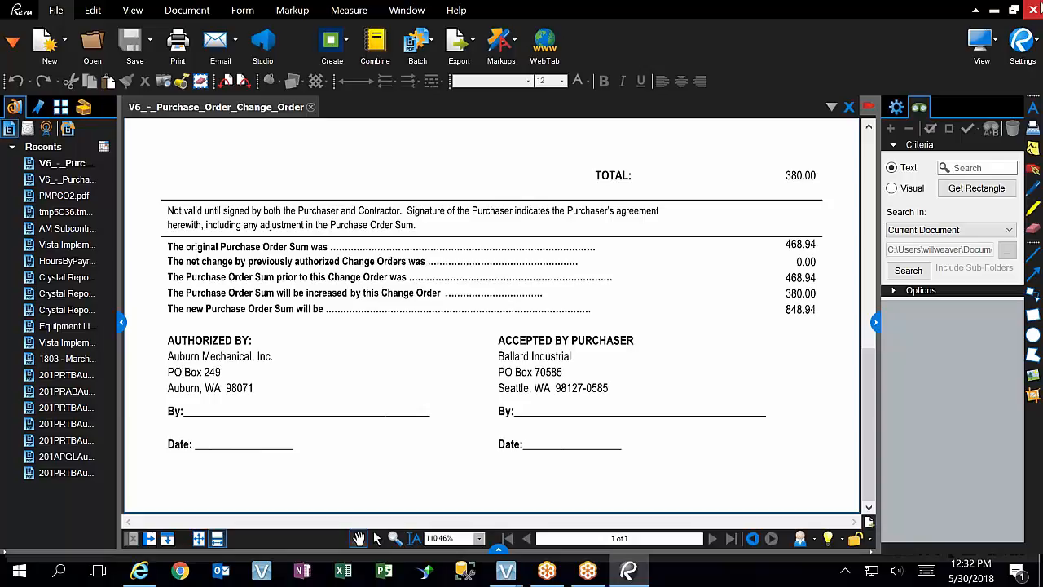
pyautogui.click(1034, 9)
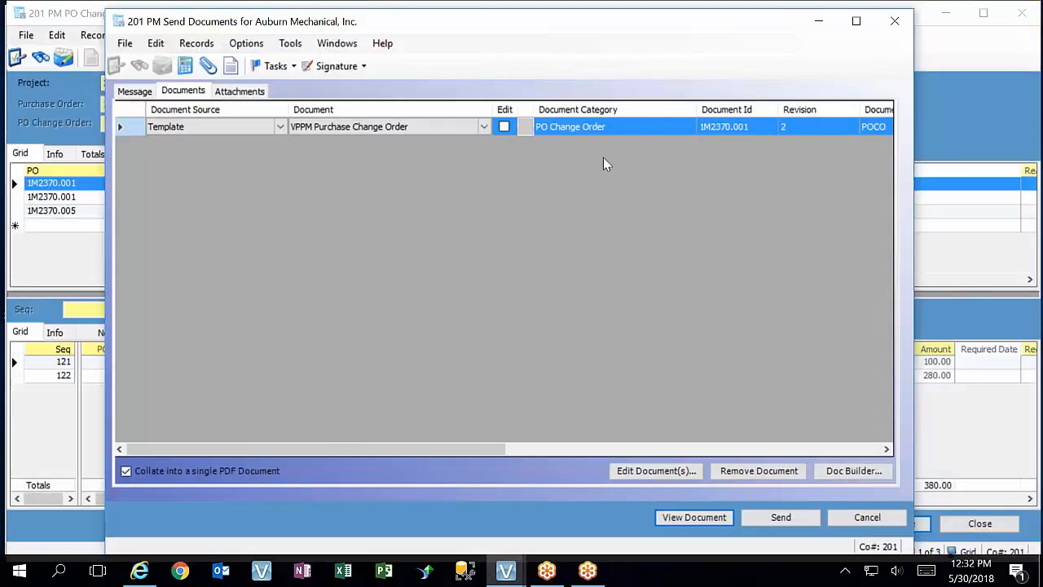
pyautogui.click(884, 519)
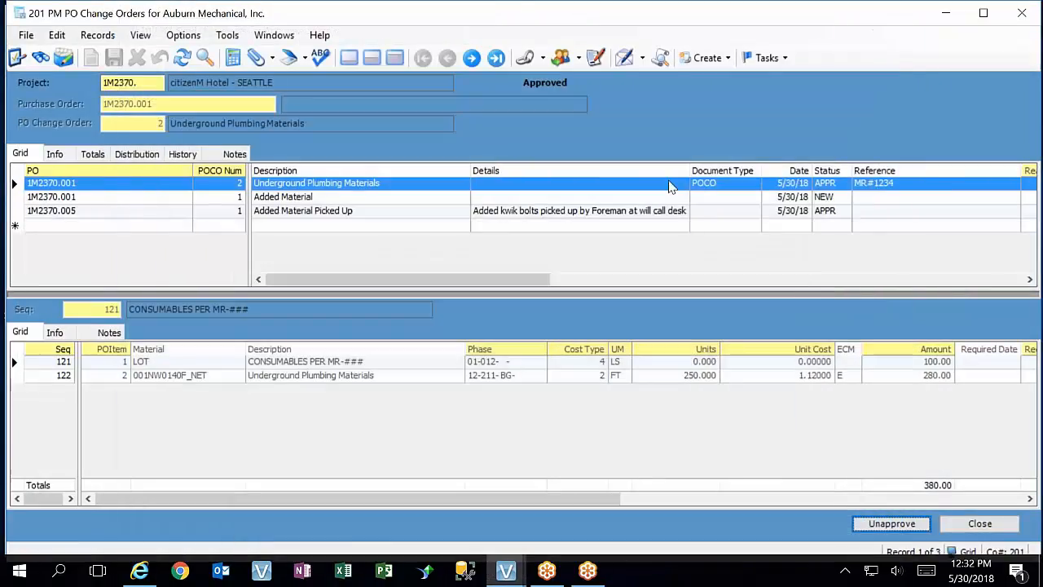
# Display the totals of change order 2, and unapprove and reapprove it to compare the pending amounts.
pyautogui.click(93, 154)
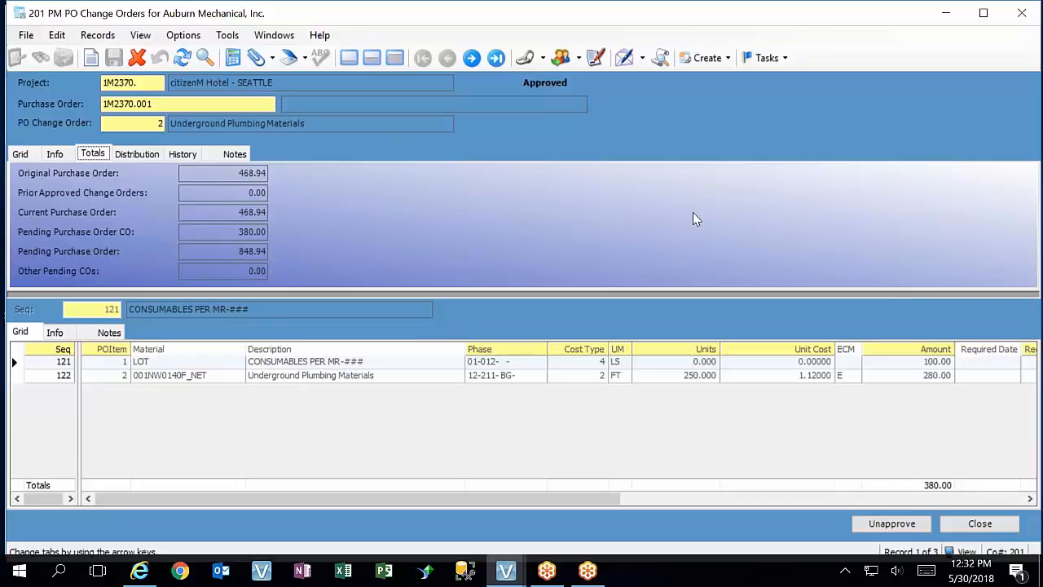
pyautogui.click(890, 525)
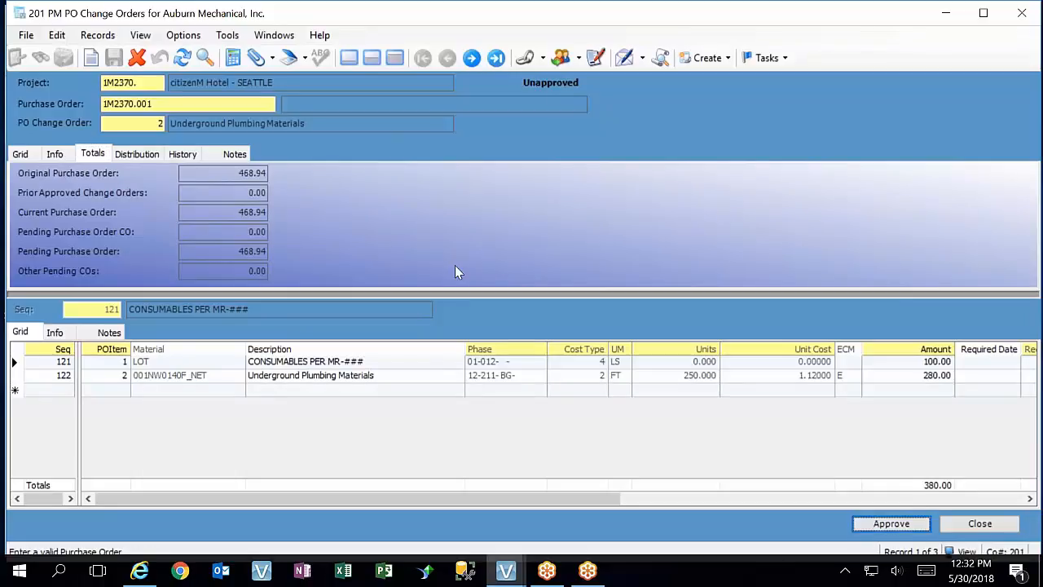
pyautogui.click(871, 527)
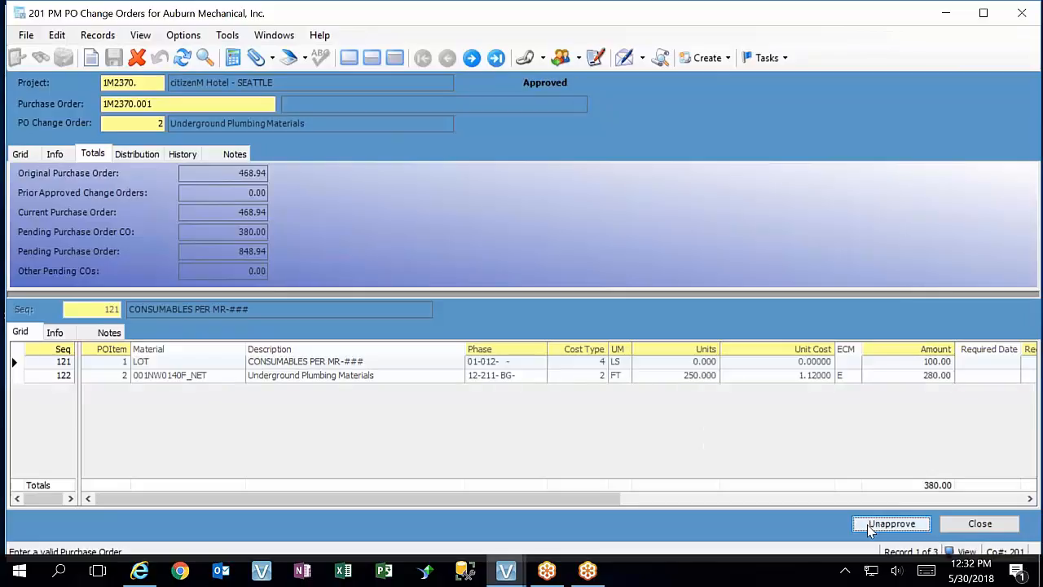
# Open the PM Interface for the project and leave only Project Update and change order 2 of purchase order 1M2370.001 selected.
pyautogui.click(774, 66)
pyautogui.click(788, 83)
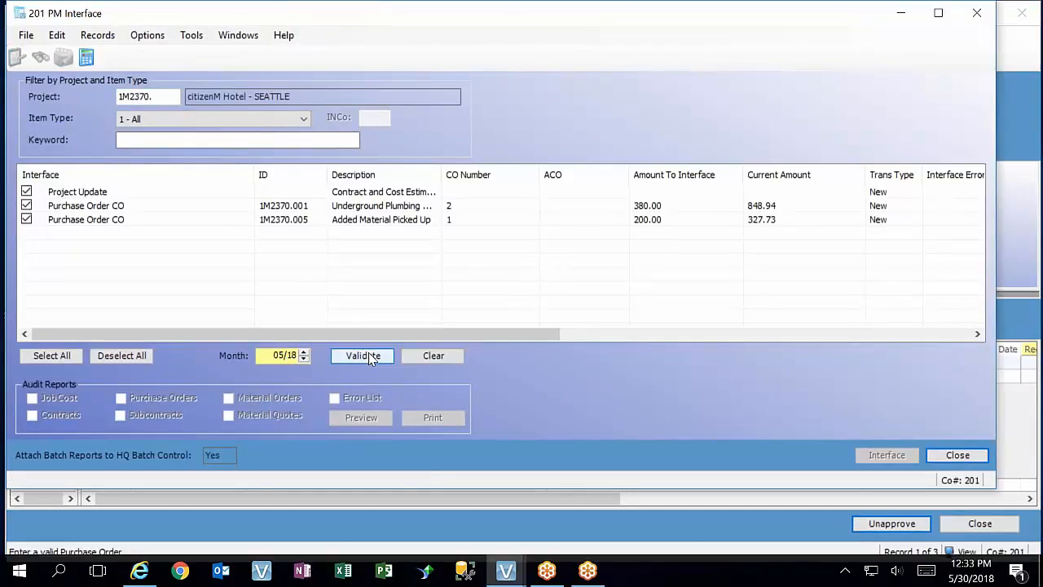
pyautogui.click(26, 219)
pyautogui.click(26, 191)
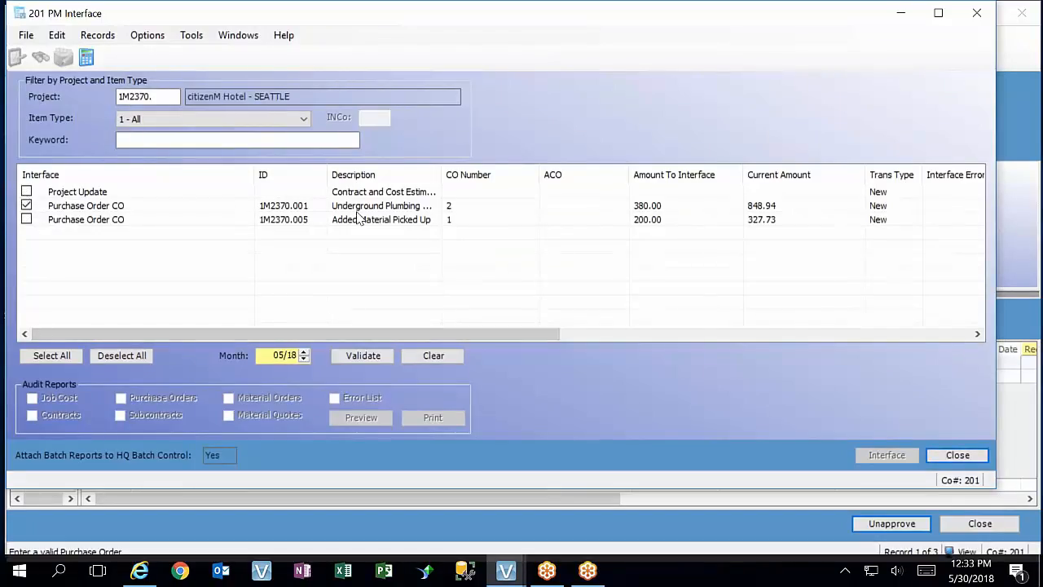
pyautogui.click(26, 191)
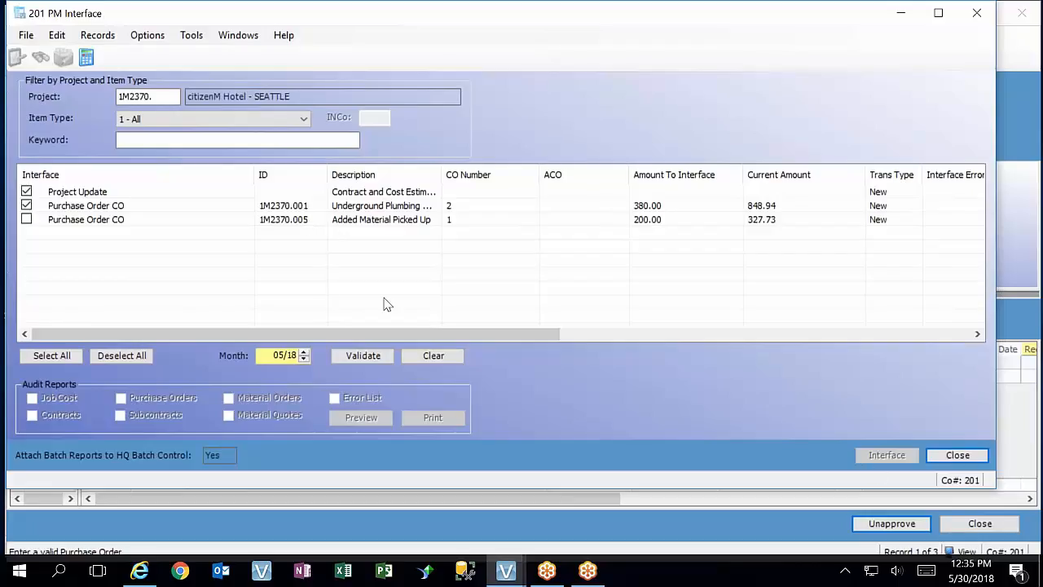
# Validate and interface the selected project update and purchase order change order for month 05/18, and close the PM Interface.
pyautogui.click(374, 359)
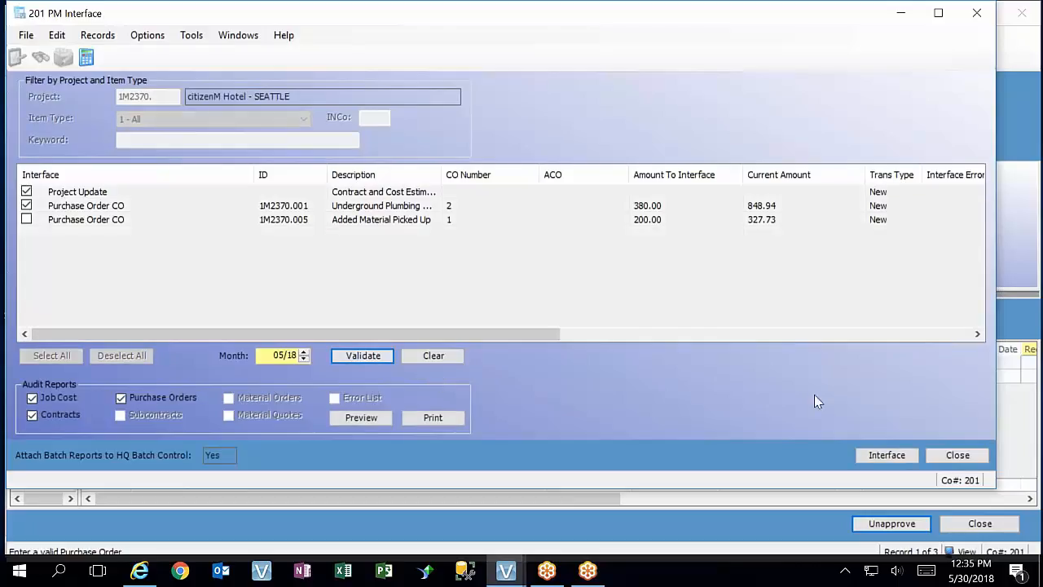
pyautogui.click(886, 461)
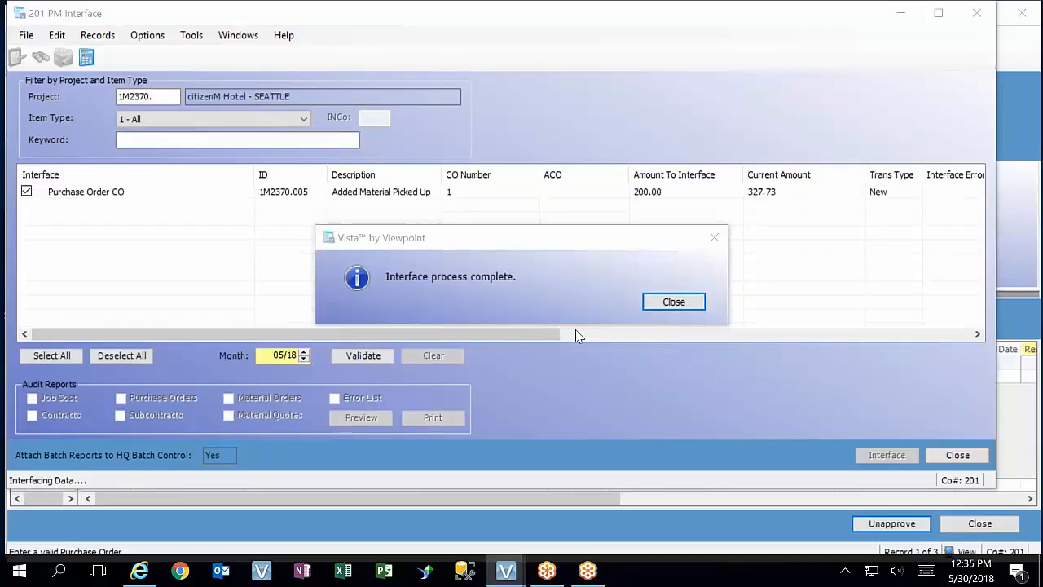
pyautogui.click(701, 303)
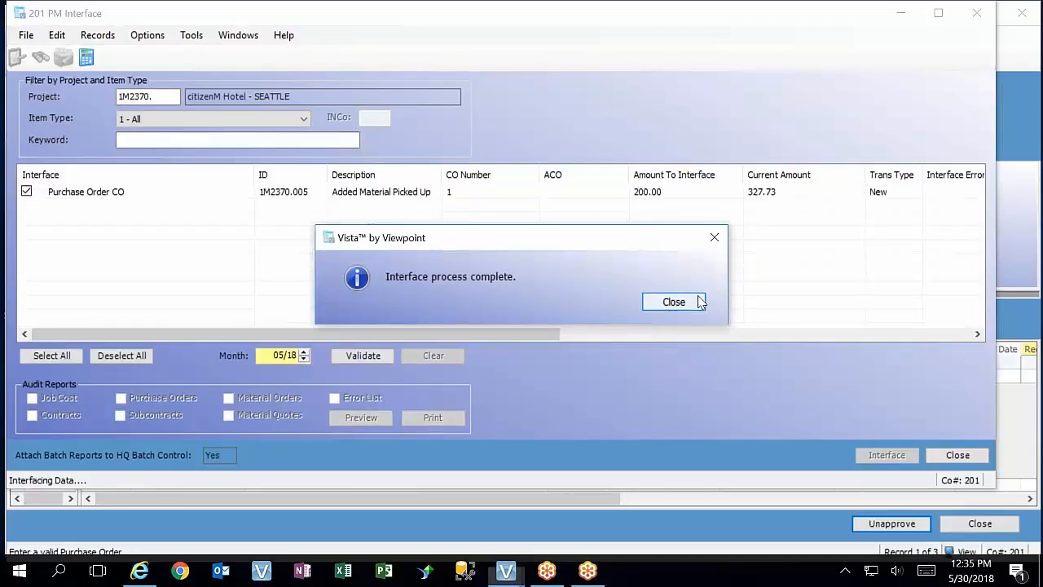
pyautogui.click(983, 20)
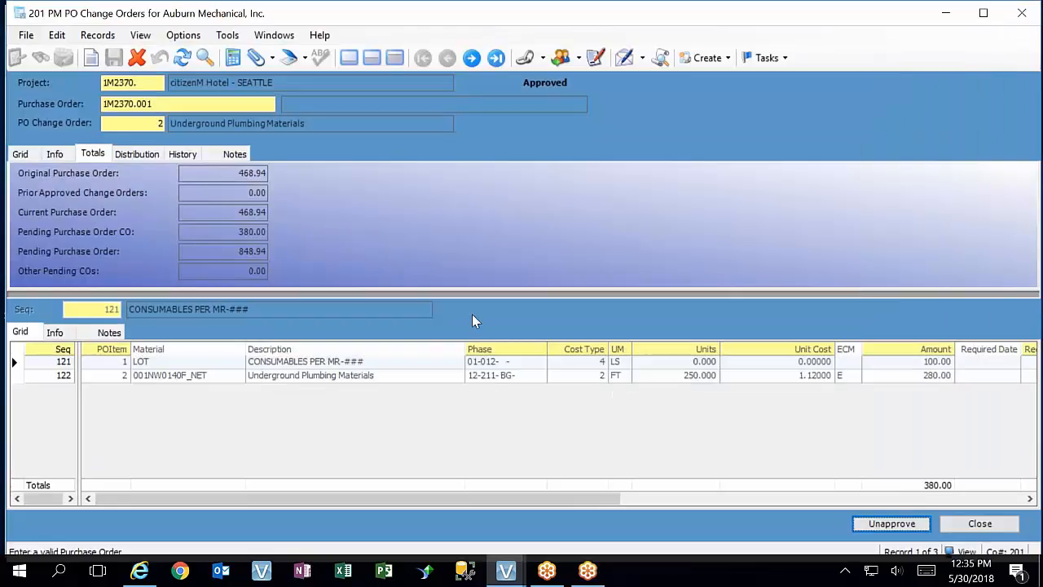
# Bring up the PM Purchase Orders window showing the change orders and refresh its records.
pyautogui.moveTo(516, 571)
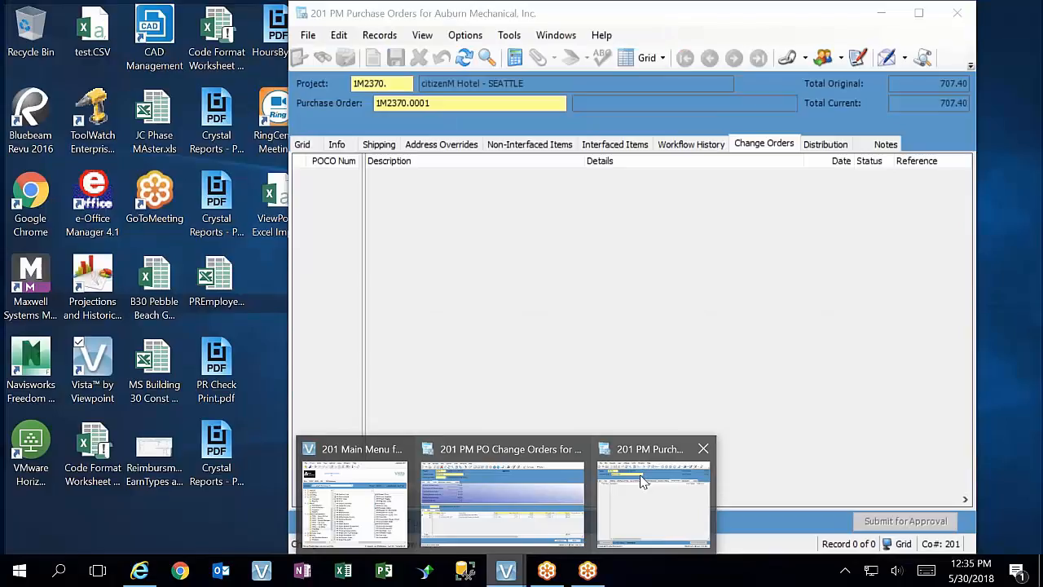
pyautogui.click(641, 481)
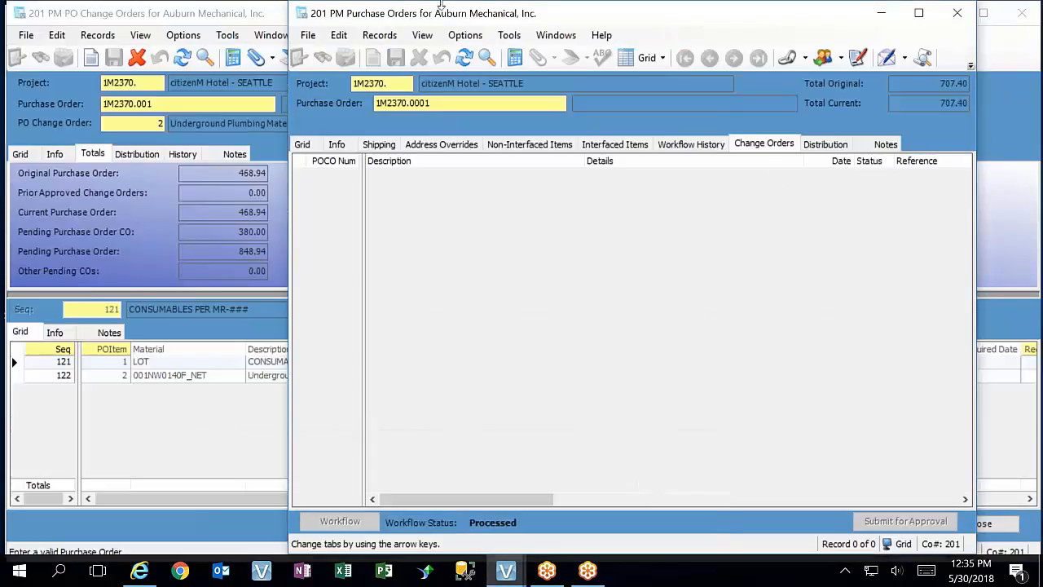
pyautogui.click(463, 63)
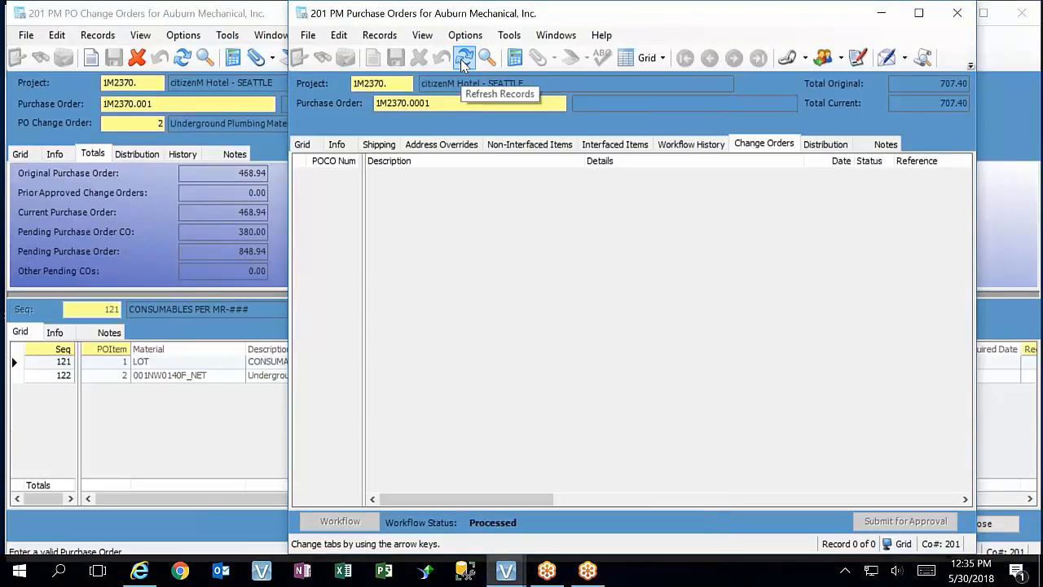
pyautogui.click(462, 65)
pyautogui.click(462, 66)
pyautogui.click(465, 62)
pyautogui.click(464, 62)
pyautogui.click(465, 62)
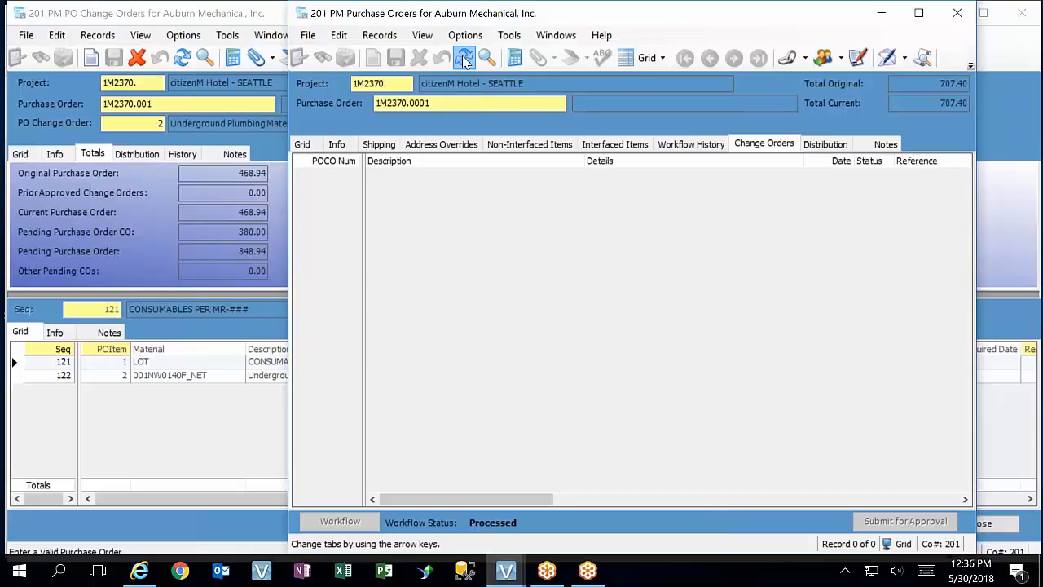
# Look up purchase order 1M2370.001, review its change orders' current and pending amounts, and close the purchase orders window.
pyautogui.click(441, 104)
pyautogui.press('F4')
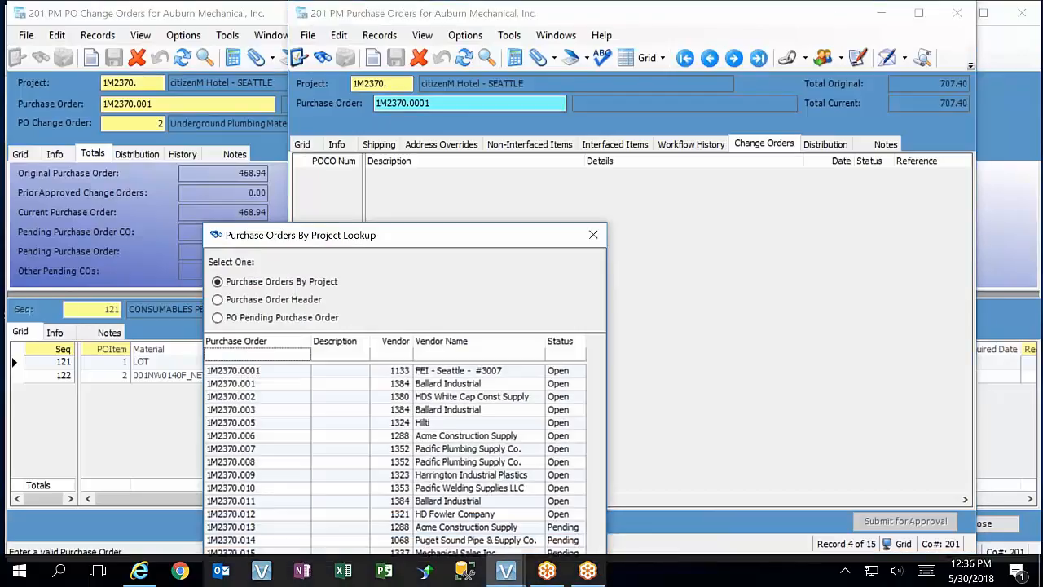
pyautogui.doubleClick(278, 385)
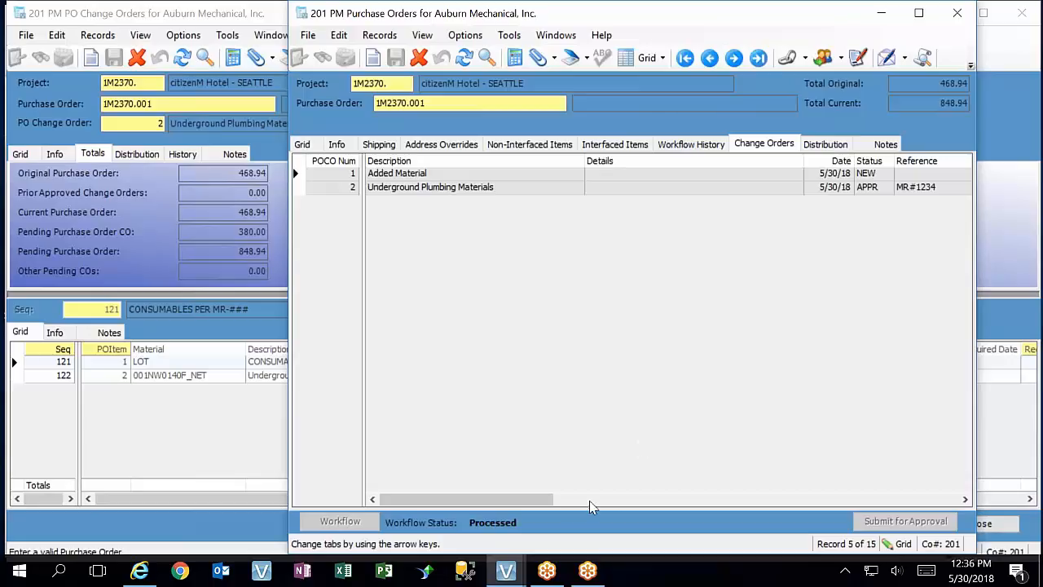
pyautogui.moveTo(549, 501); pyautogui.dragTo(976, 496)
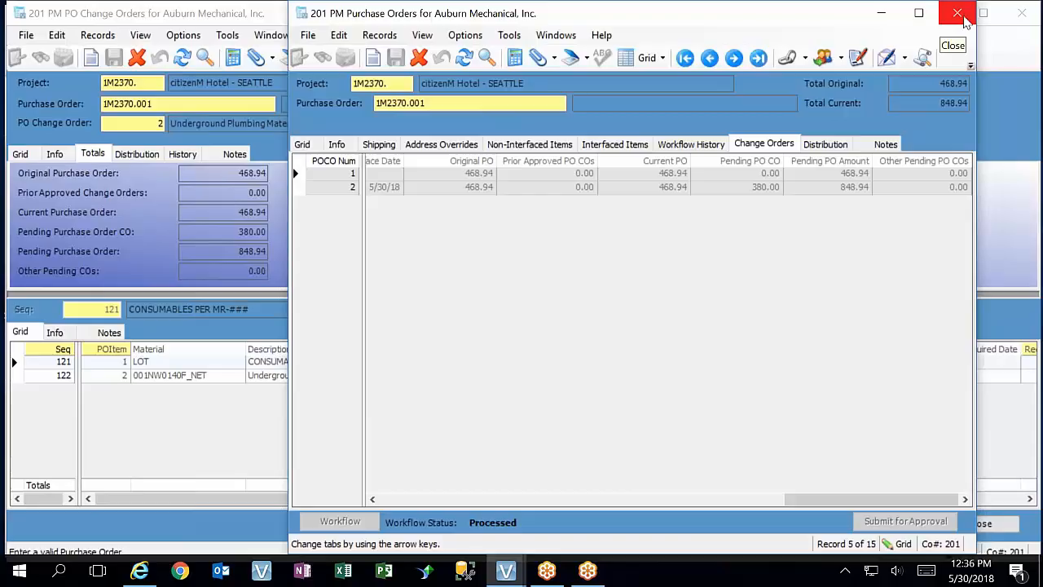
pyautogui.click(960, 16)
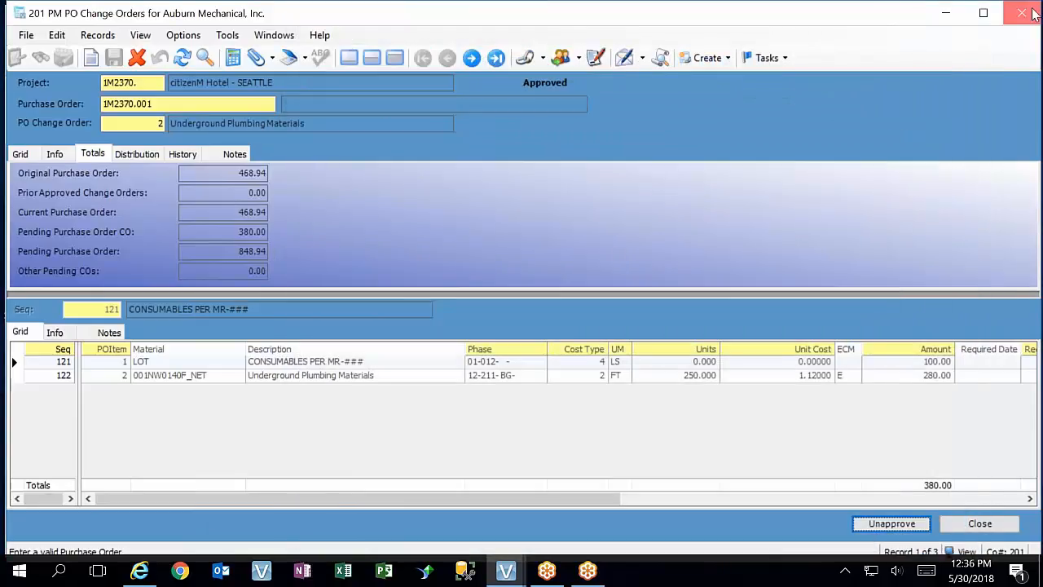